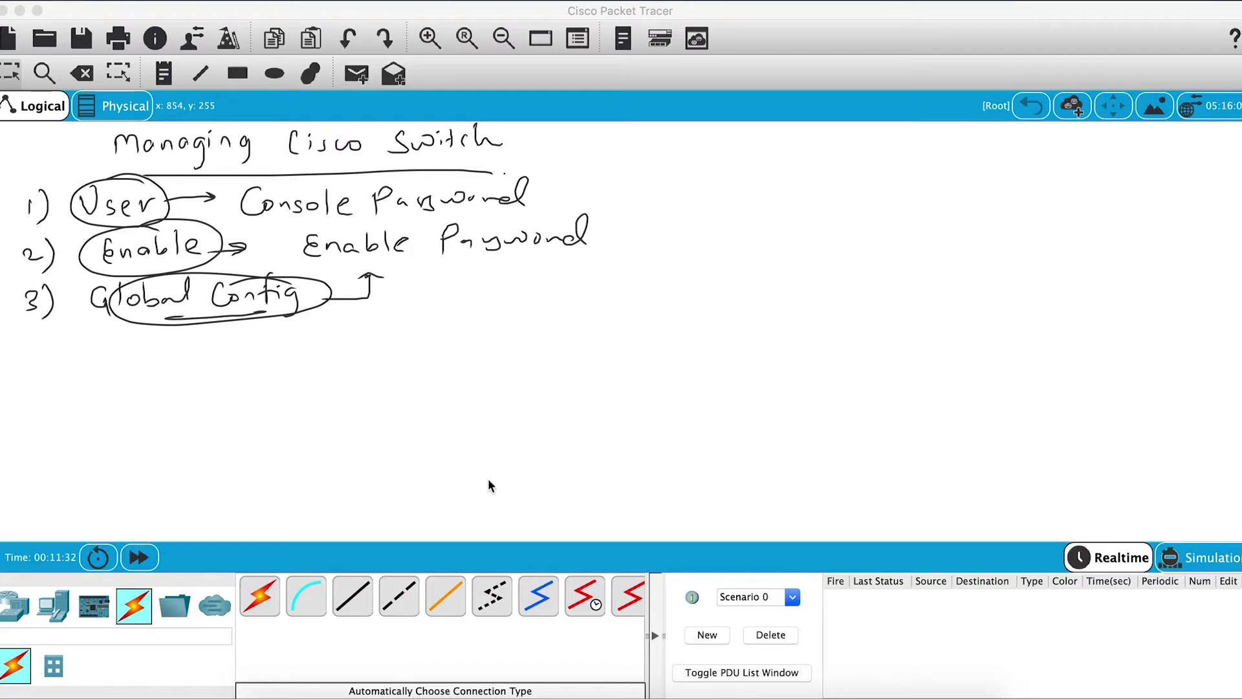
# Clear every pen drawing about switch management off the canvas.
pyautogui.press('Escape')
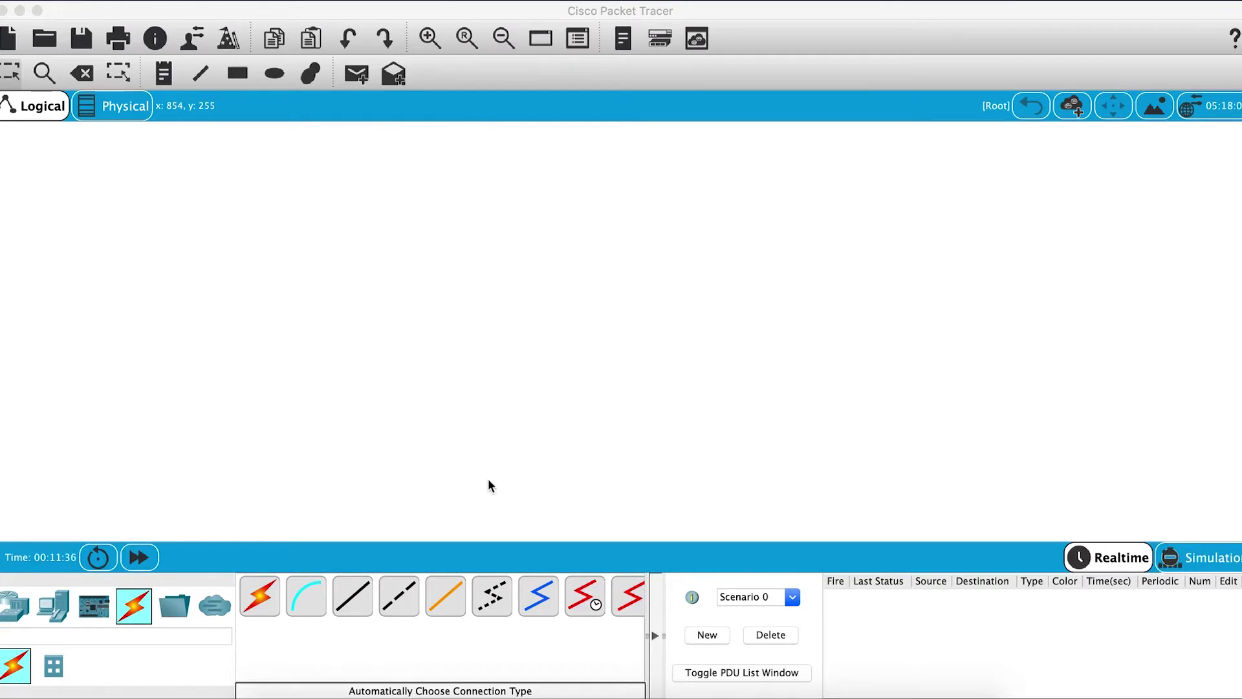
# Draw a USER MODE box with a > prompt beside it.
pyautogui.moveTo(296, 265)
pyautogui.mouseDown()
pyautogui.moveTo(209, 270)
pyautogui.moveTo(342, 305)
pyautogui.moveTo(297, 265)
pyautogui.mouseUp()
pyautogui.moveTo(220, 284)
pyautogui.mouseDown()
pyautogui.moveTo(241, 299)
pyautogui.moveTo(345, 280)
pyautogui.moveTo(363, 291)
pyautogui.mouseUp()
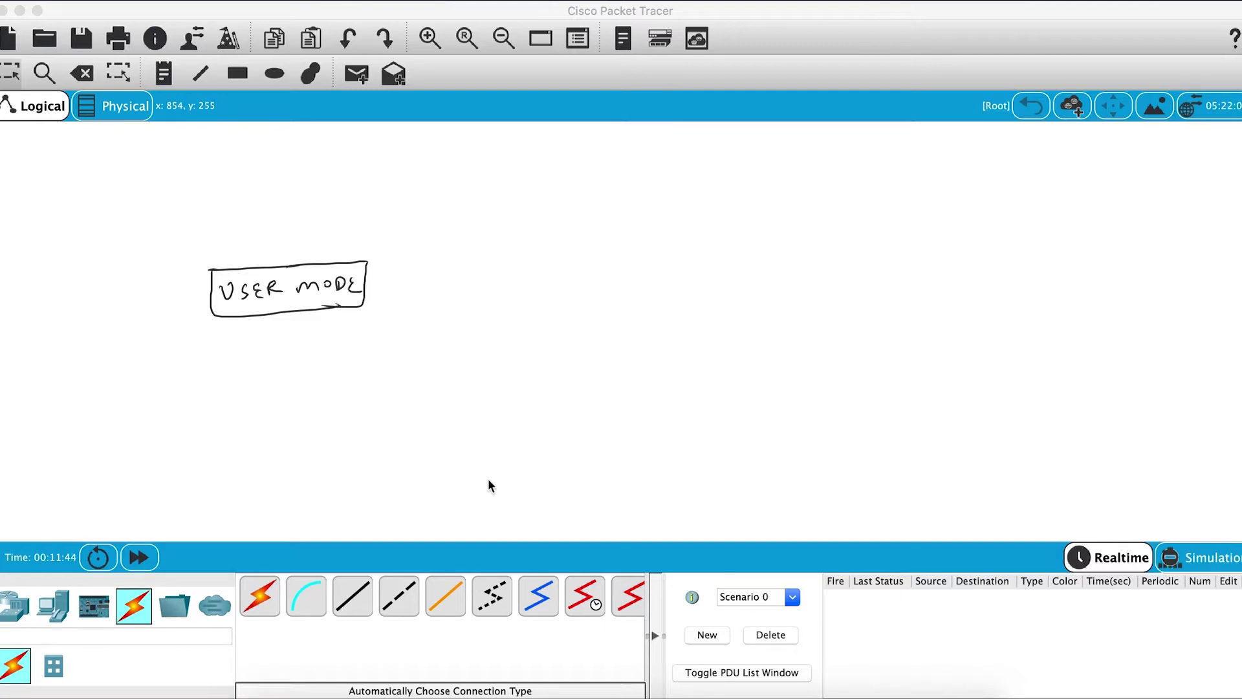
pyautogui.moveTo(390, 273); pyautogui.dragTo(389, 292)
# Draw a line down to 'PC (Telnet)' and a line up toward the console port.
pyautogui.moveTo(297, 313); pyautogui.dragTo(301, 422)
pyautogui.moveTo(283, 438); pyautogui.dragTo(286, 448)
pyautogui.moveTo(301, 439)
pyautogui.mouseDown()
pyautogui.moveTo(353, 462)
pyautogui.moveTo(374, 437)
pyautogui.mouseUp()
pyautogui.moveTo(365, 440)
pyautogui.mouseDown()
pyautogui.moveTo(367, 457)
pyautogui.moveTo(446, 447)
pyautogui.moveTo(455, 457)
pyautogui.mouseUp()
pyautogui.moveTo(446, 443); pyautogui.dragTo(462, 441)
pyautogui.moveTo(478, 427); pyautogui.dragTo(482, 461)
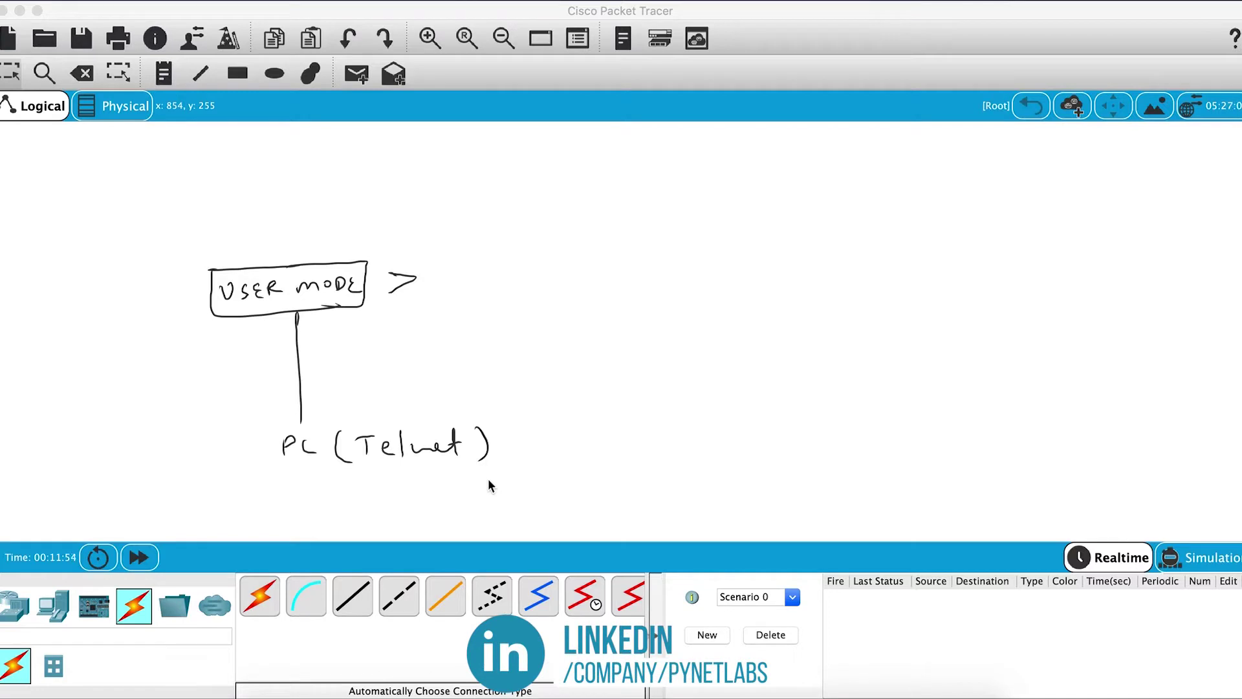
pyautogui.moveTo(289, 196); pyautogui.dragTo(293, 275)
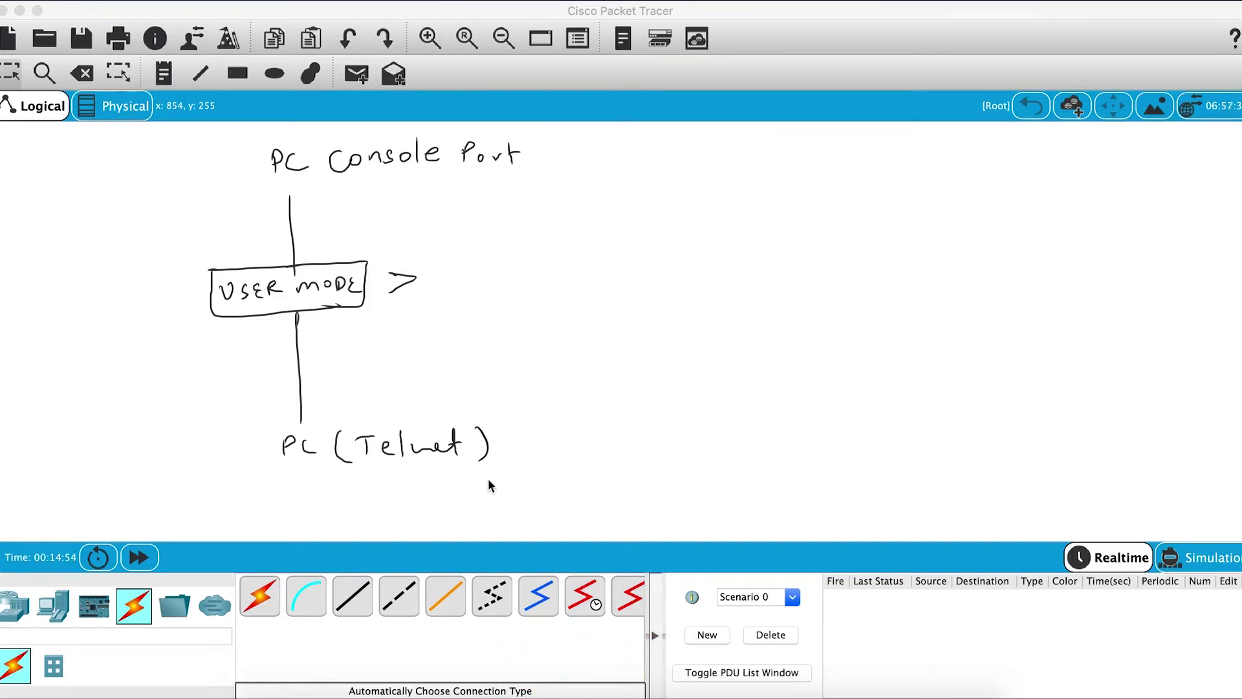
# Underline Telnet, Console Port and USER MODE in the sketch.
pyautogui.moveTo(337, 468); pyautogui.dragTo(467, 463)
pyautogui.moveTo(334, 182); pyautogui.dragTo(494, 172)
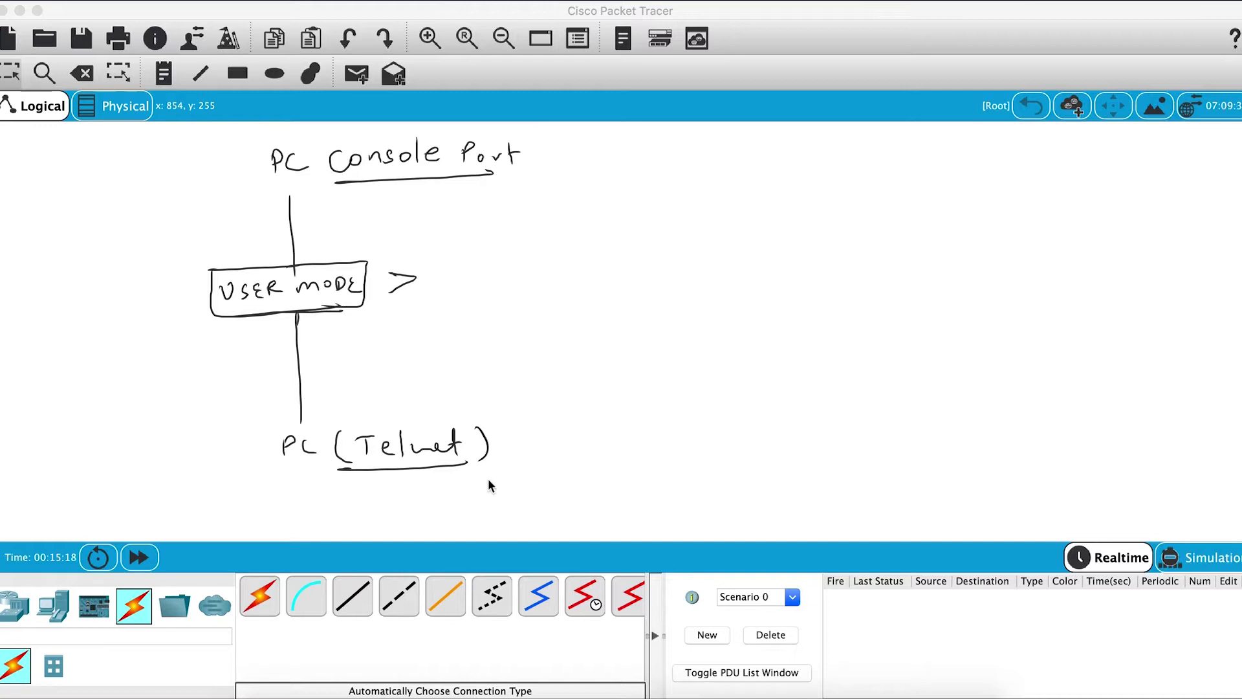
pyautogui.moveTo(467, 465); pyautogui.dragTo(487, 467)
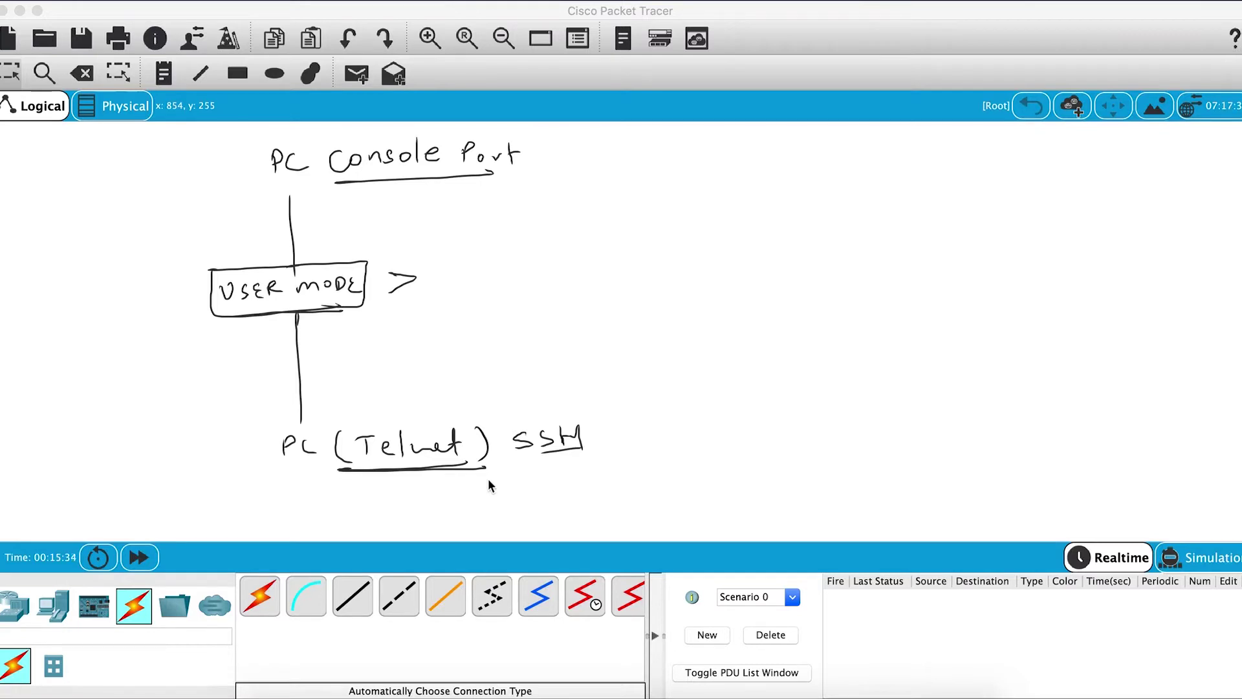
pyautogui.moveTo(234, 304); pyautogui.dragTo(315, 299)
pyautogui.moveTo(247, 311); pyautogui.dragTo(306, 309)
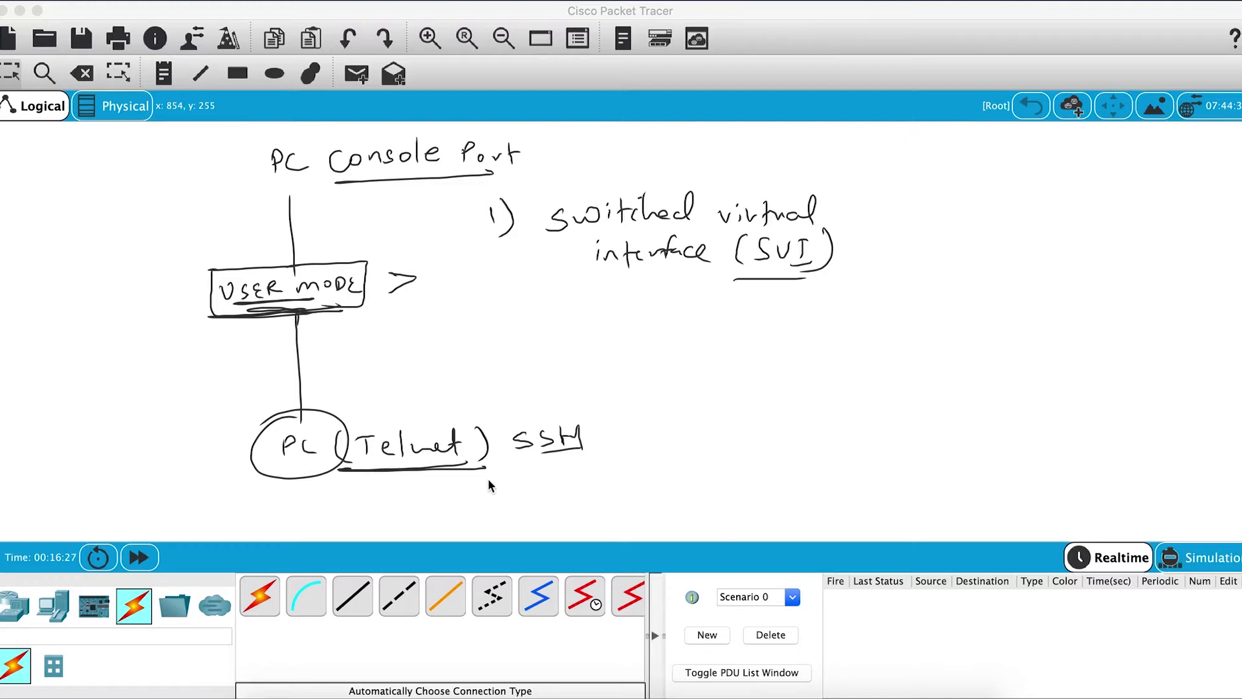
# Erase the SVI note and part of the USER MODE box, then clear all drawings.
pyautogui.moveTo(557, 220); pyautogui.dragTo(508, 217)
pyautogui.moveTo(644, 207)
pyautogui.mouseDown()
pyautogui.moveTo(815, 211)
pyautogui.moveTo(764, 217)
pyautogui.moveTo(786, 249)
pyautogui.moveTo(818, 252)
pyautogui.moveTo(738, 278)
pyautogui.mouseUp()
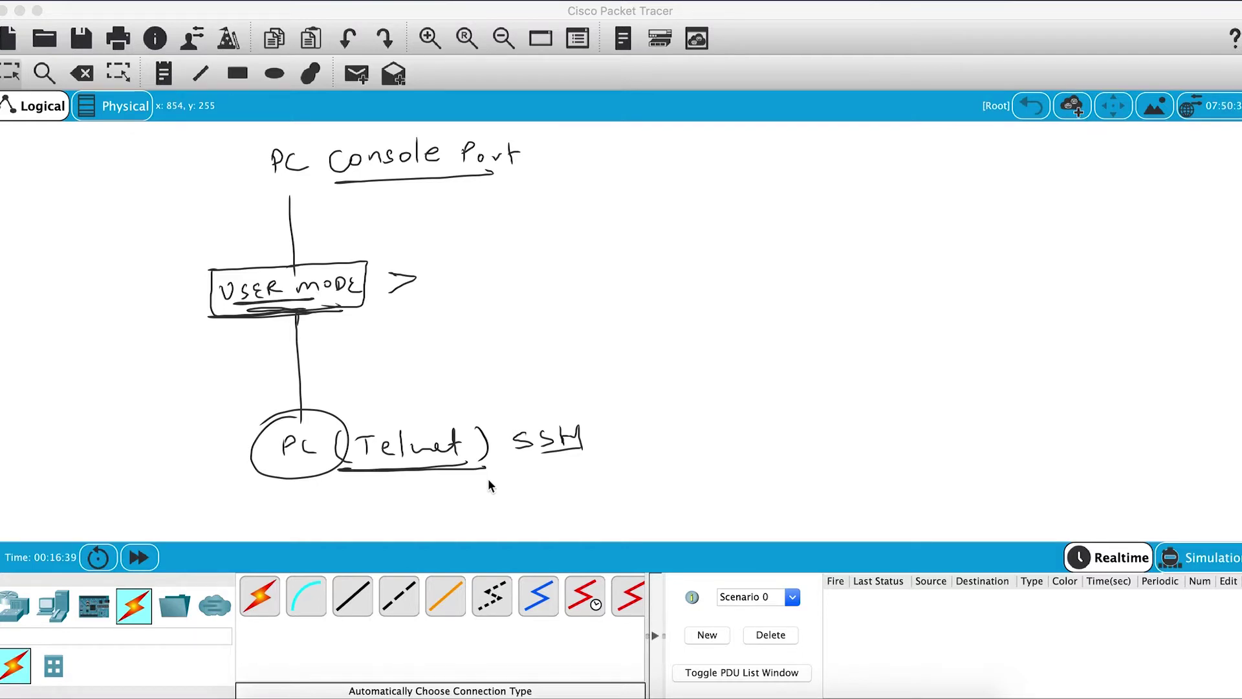
pyautogui.moveTo(211, 272); pyautogui.dragTo(343, 315)
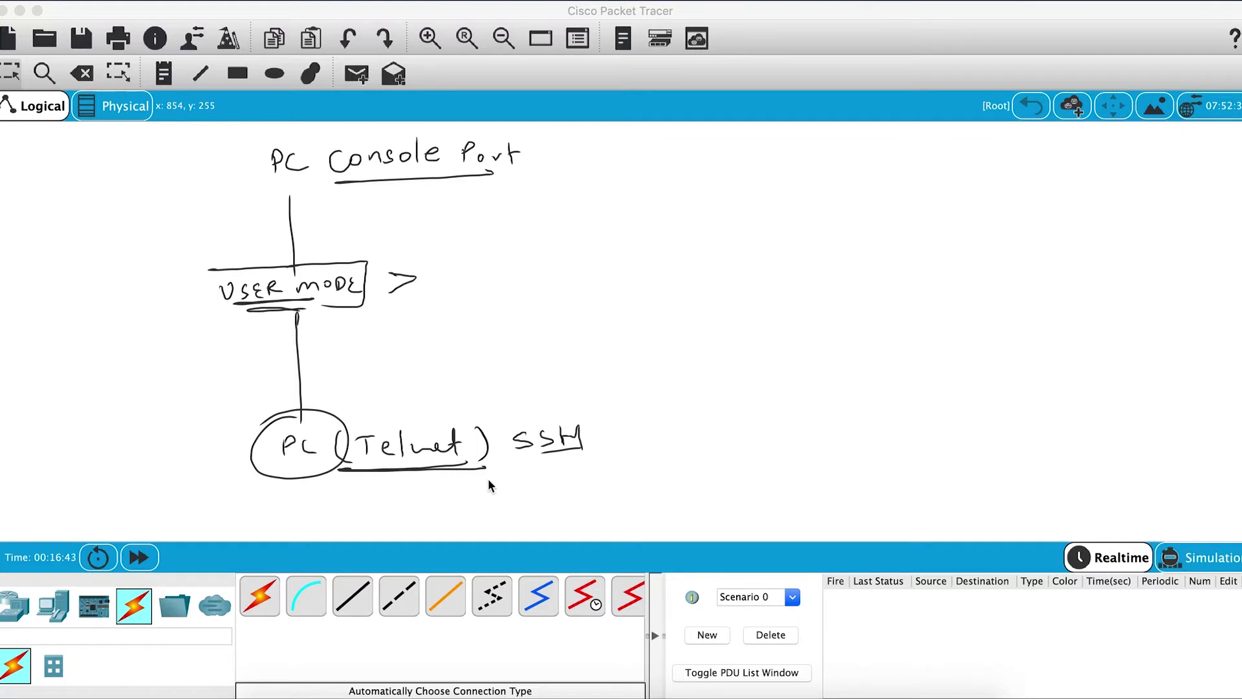
pyautogui.moveTo(364, 490); pyautogui.dragTo(457, 487)
pyautogui.press('Escape')
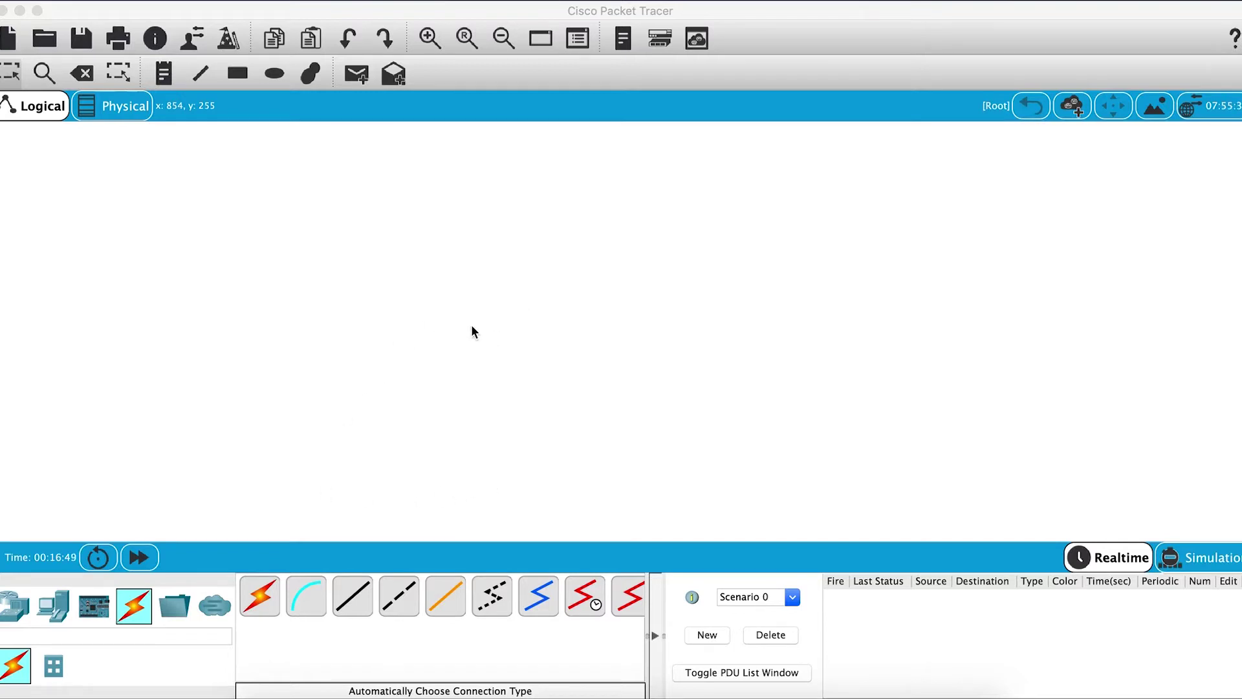
# Place a 2960 switch and a PC to its left on the workspace.
pyautogui.click(14, 605)
pyautogui.click(56, 670)
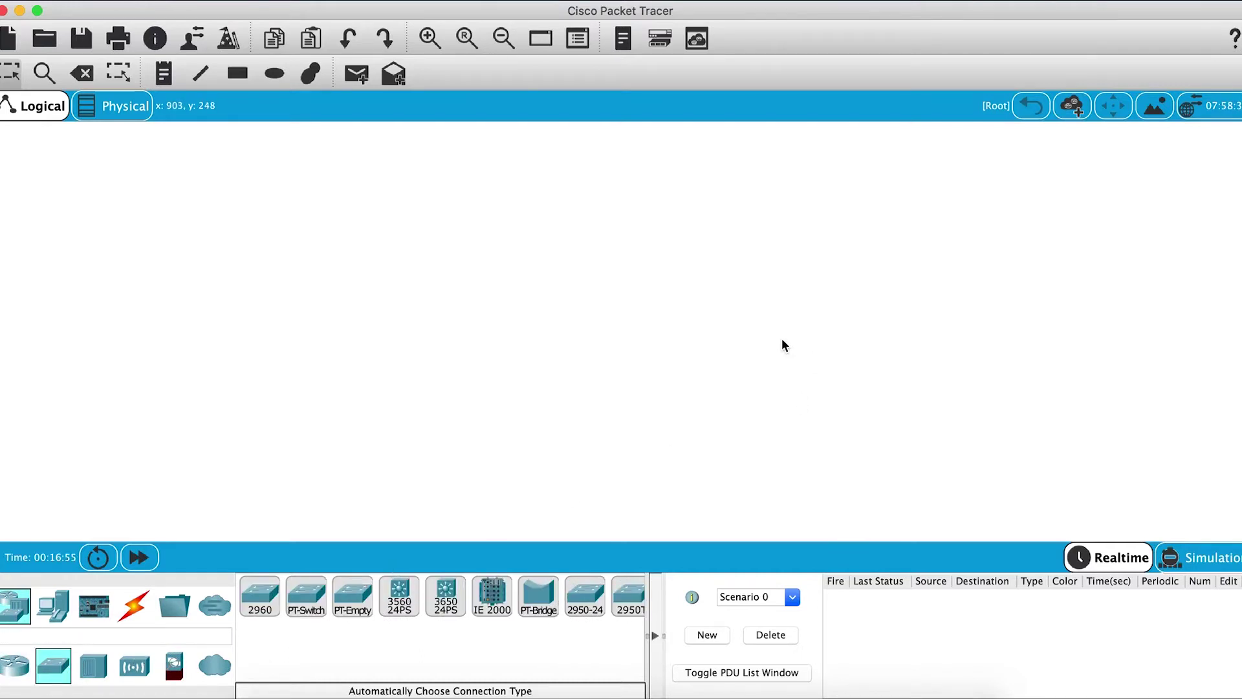
pyautogui.moveTo(259, 595); pyautogui.dragTo(583, 263)
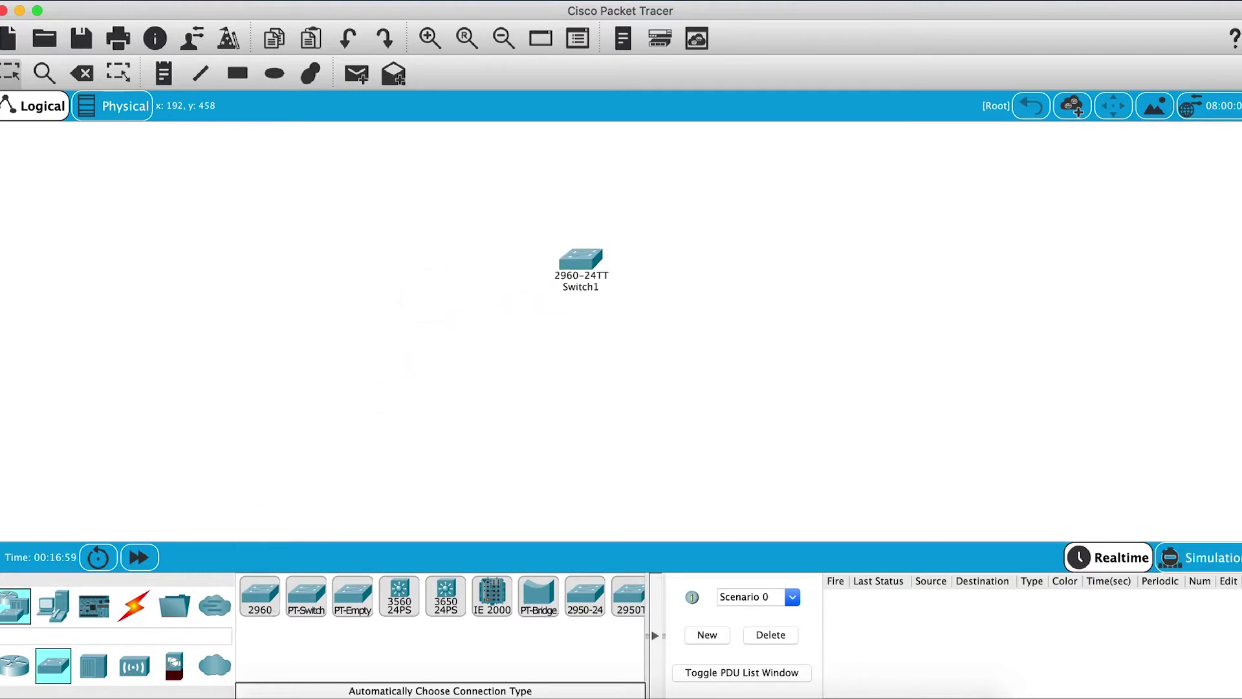
pyautogui.click(51, 612)
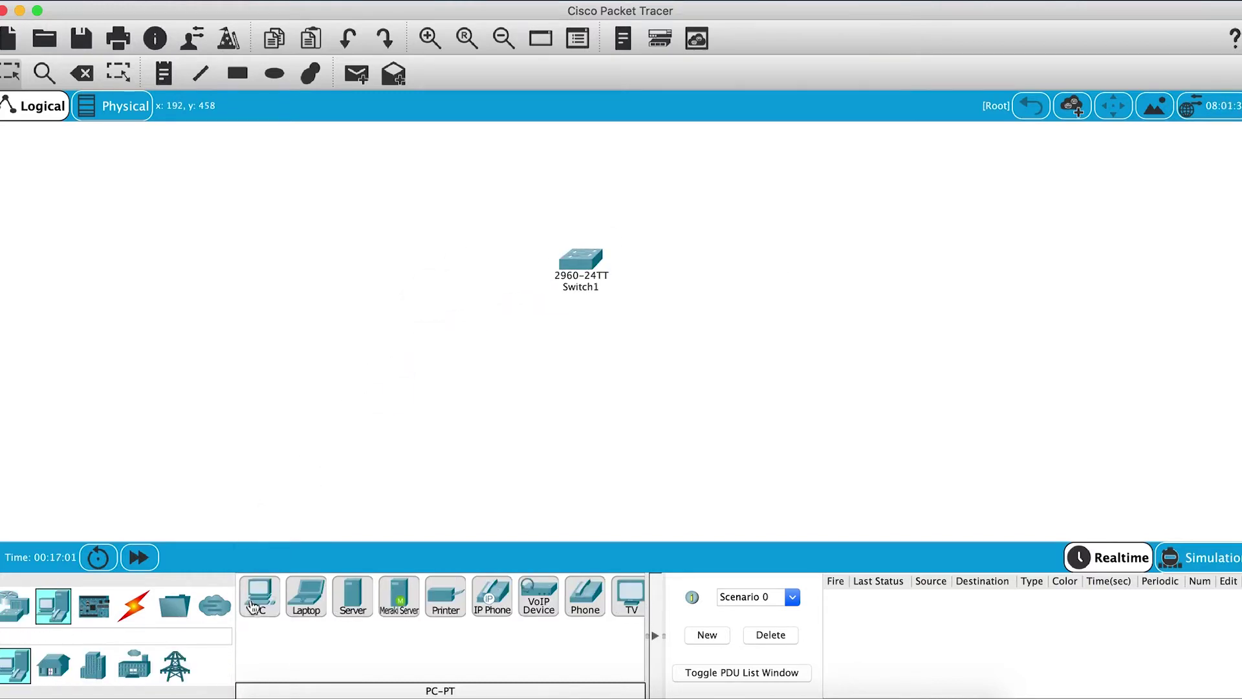
pyautogui.click(298, 292)
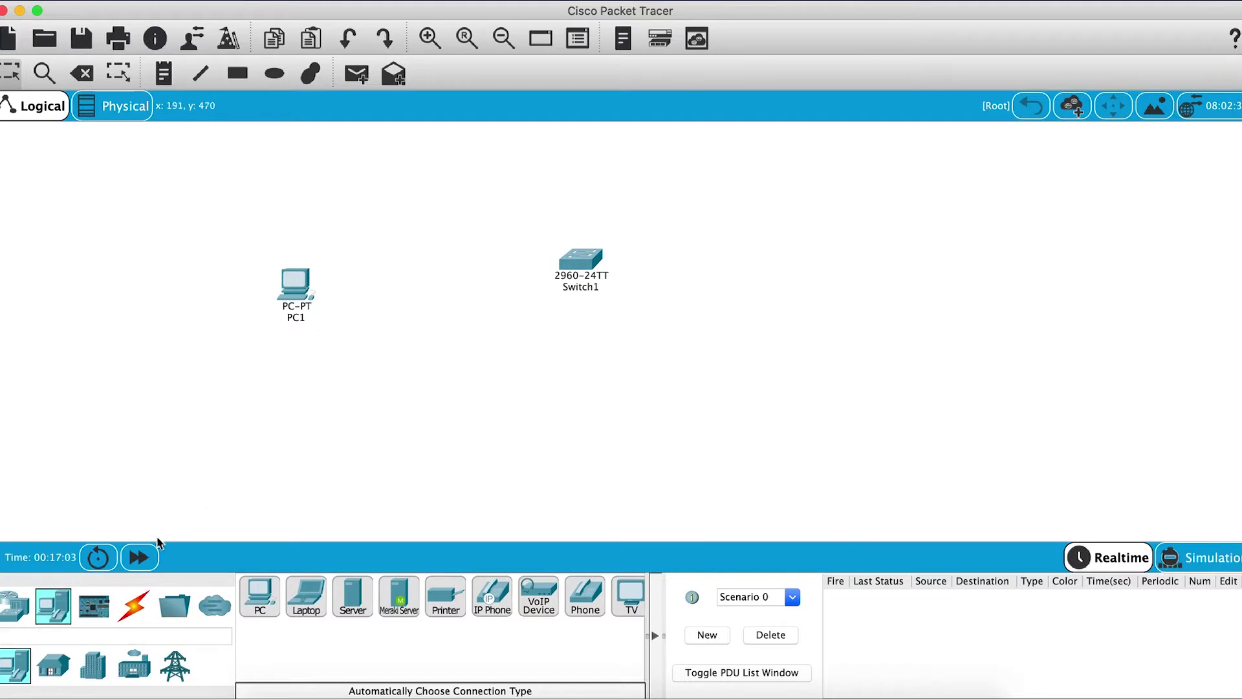
# Cable PC1's Fa0 to Switch1's Fa0/1 with an automatic cable and open PC1.
pyautogui.click(131, 615)
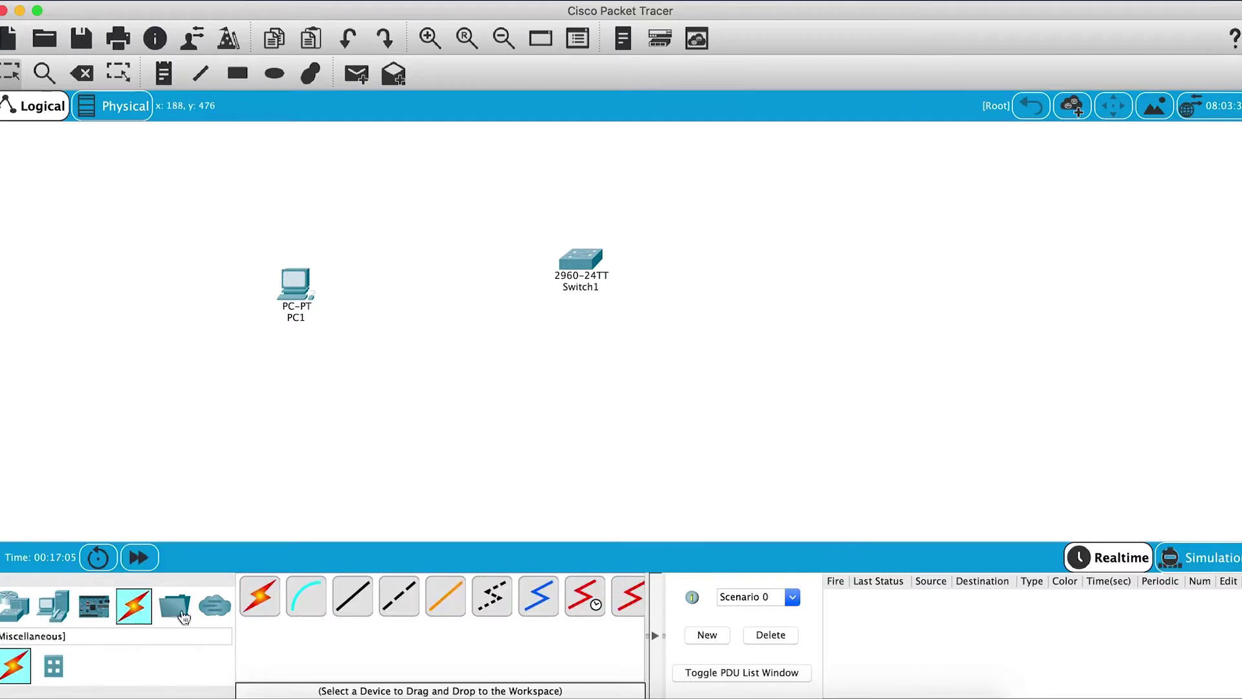
pyautogui.click(260, 595)
pyautogui.click(297, 283)
pyautogui.click(579, 260)
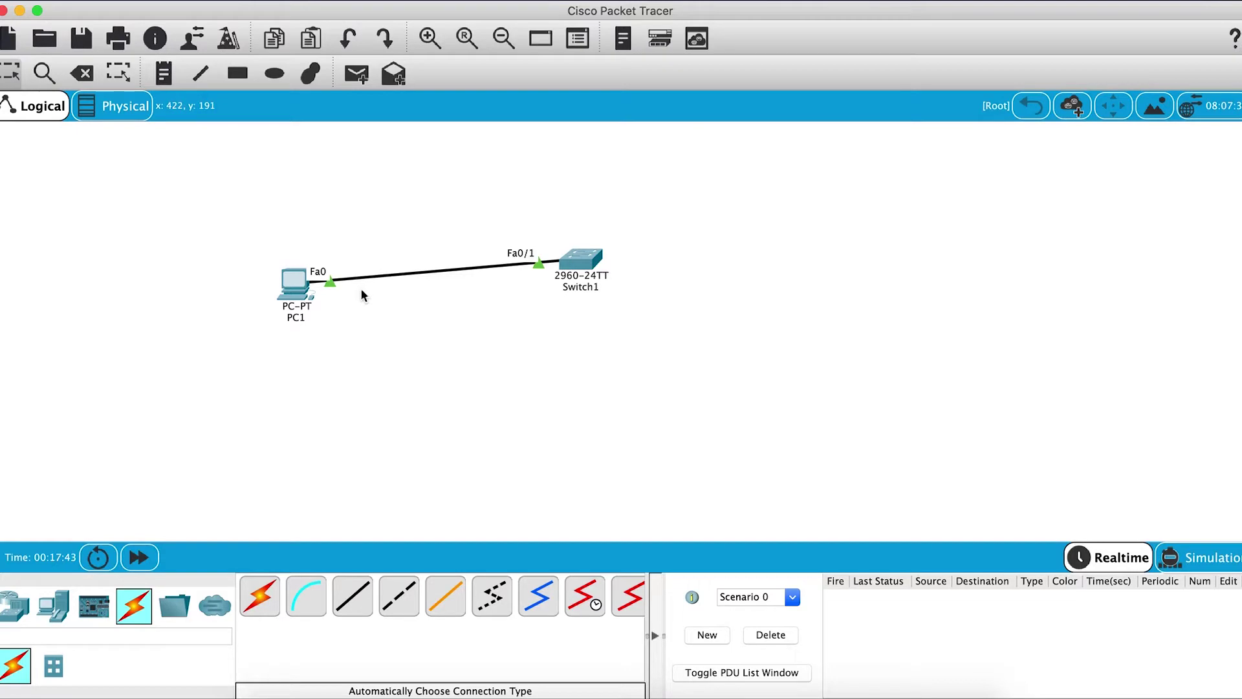
pyautogui.click(297, 284)
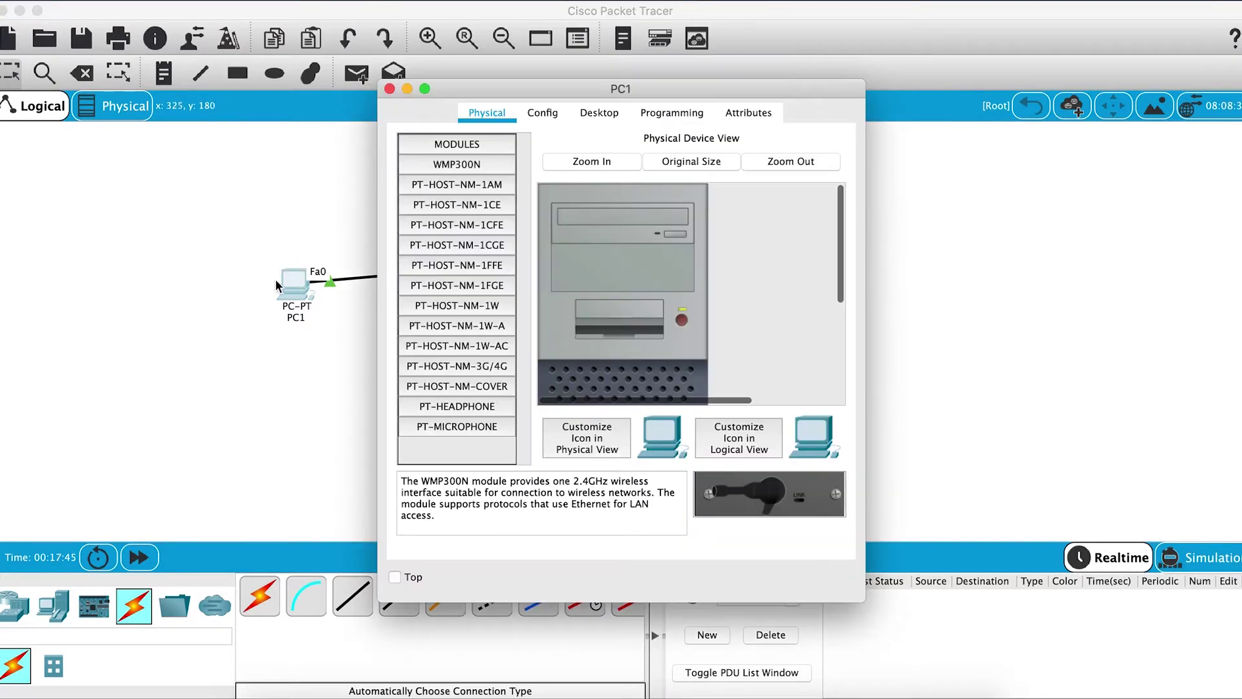
# Set PC1's IPv4 address to 192.168.1.1 with mask 255.255.255.0 and close the window.
pyautogui.click(575, 119)
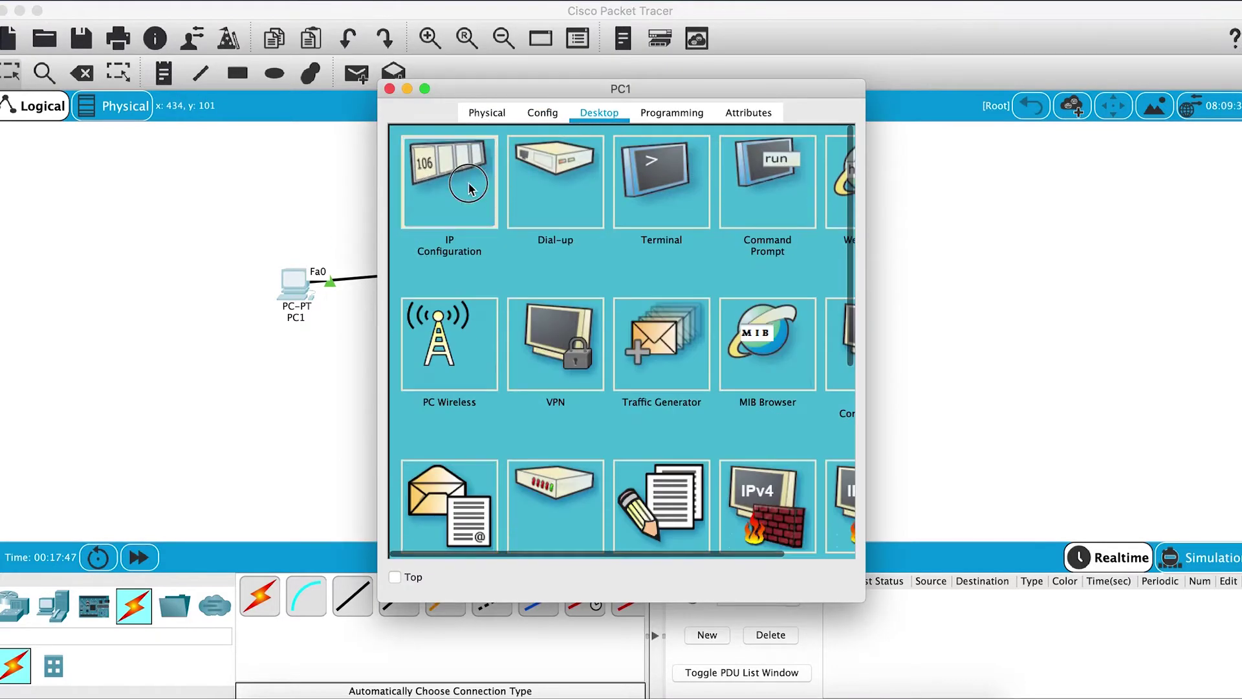
pyautogui.click(466, 184)
pyautogui.click(583, 254)
pyautogui.write('19')
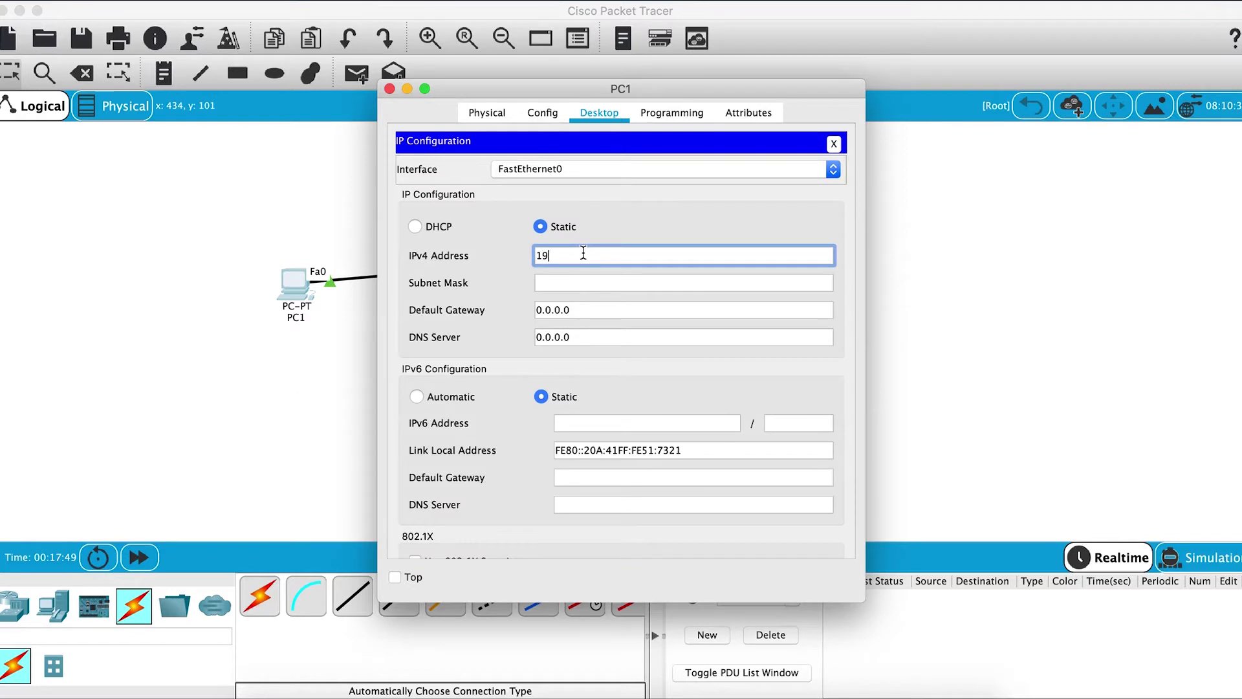
pyautogui.write('2.168.1.1')
pyautogui.press('Tab')
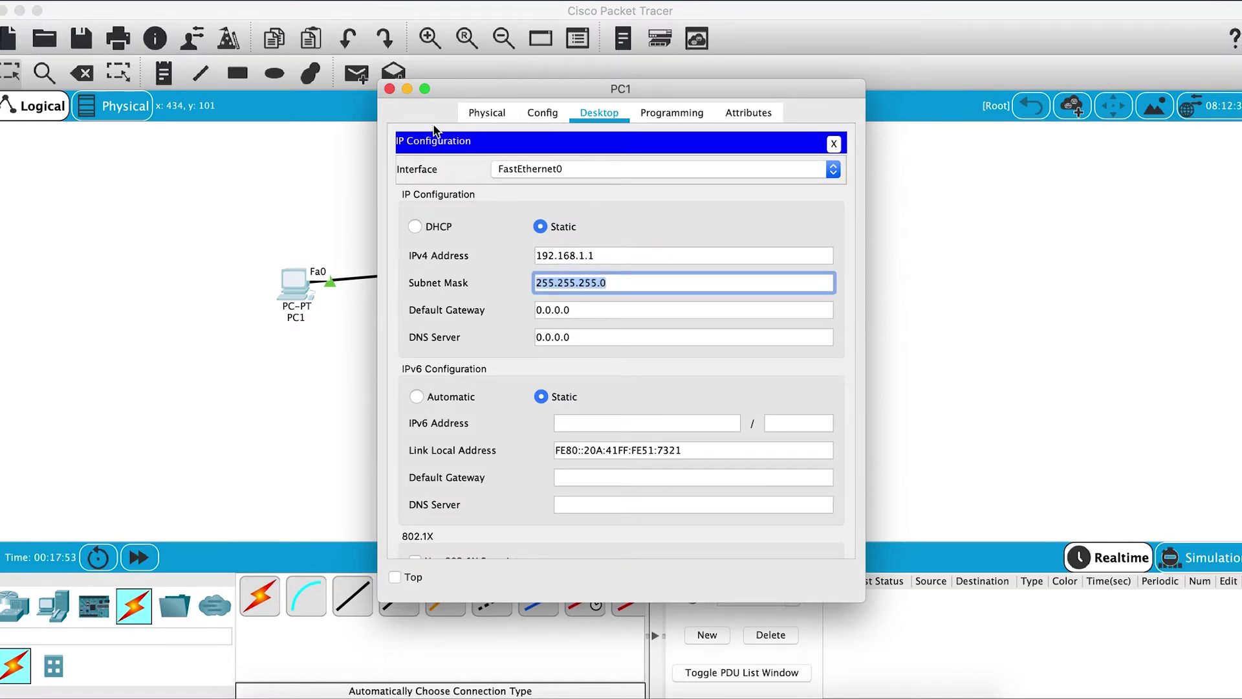
pyautogui.click(390, 89)
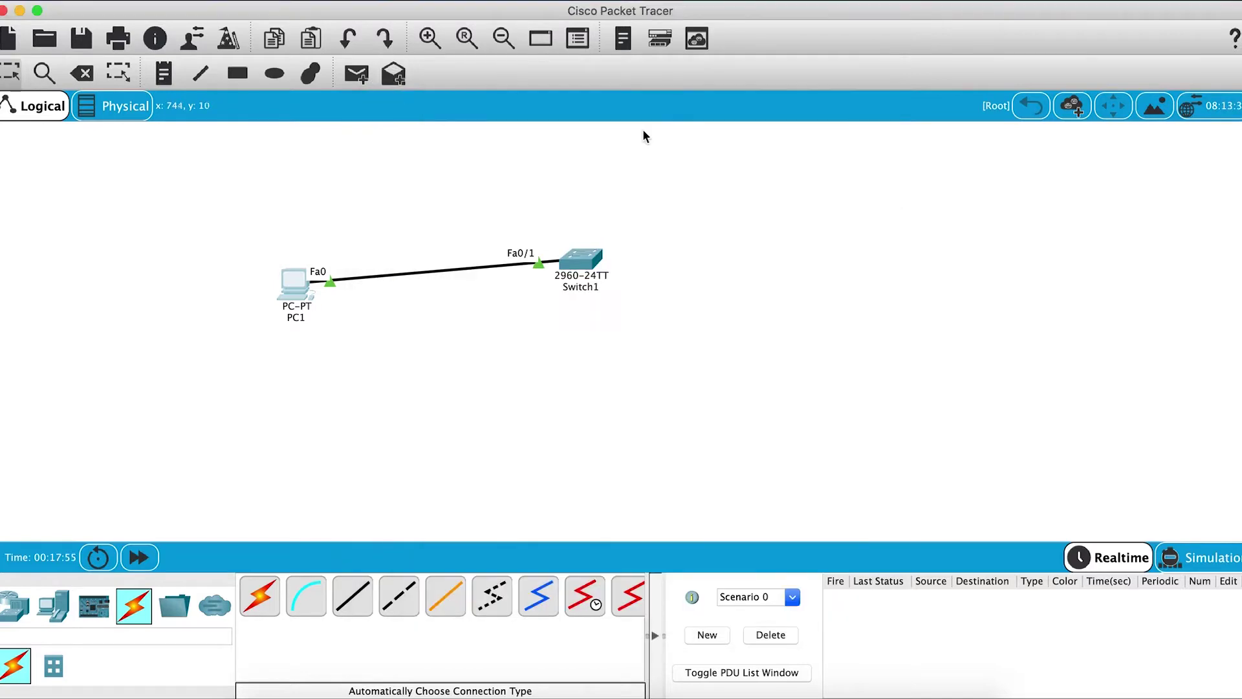
# Open Switch1's CLI and enter global configuration with enable and configure terminal.
pyautogui.click(586, 249)
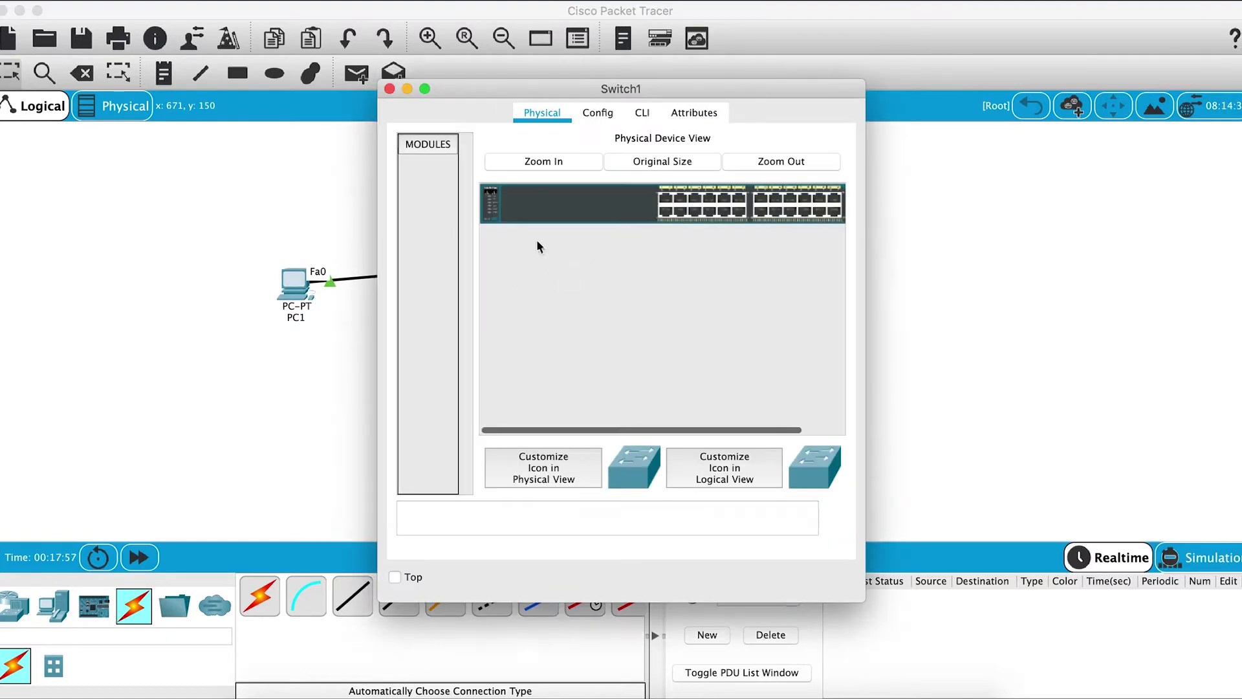
pyautogui.click(639, 114)
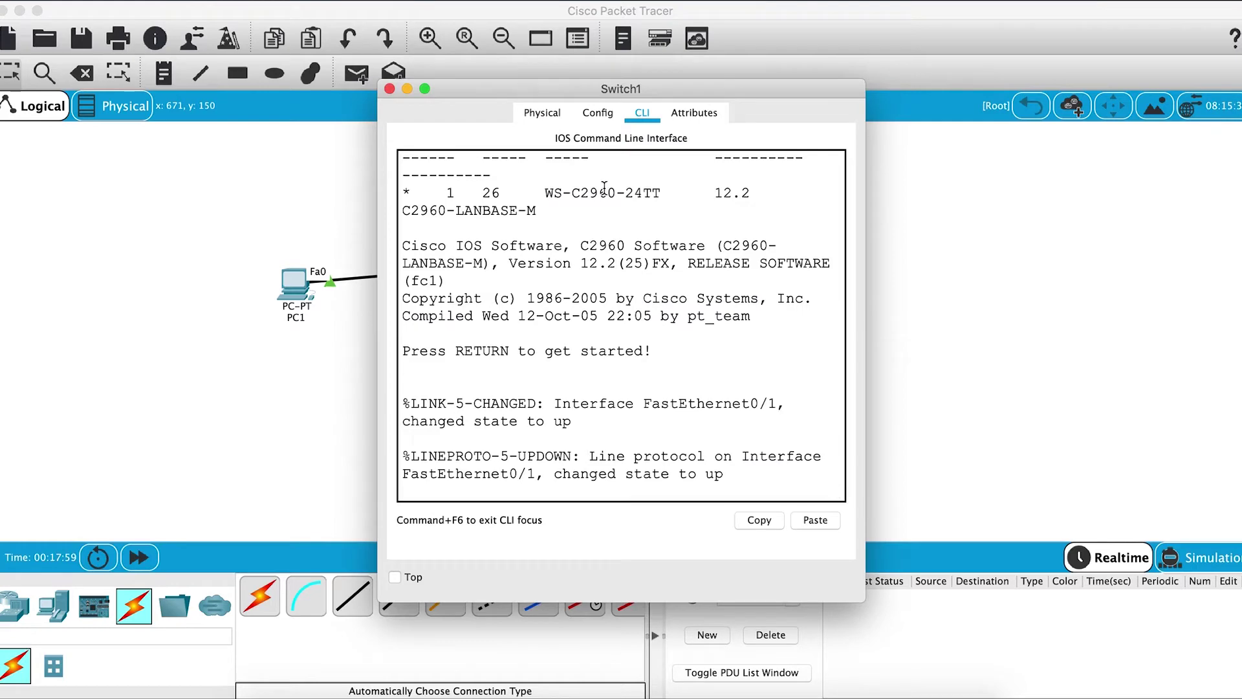
pyautogui.press('Return')
pyautogui.press('Return')
pyautogui.press('Return')
pyautogui.press('Return')
pyautogui.press('Return')
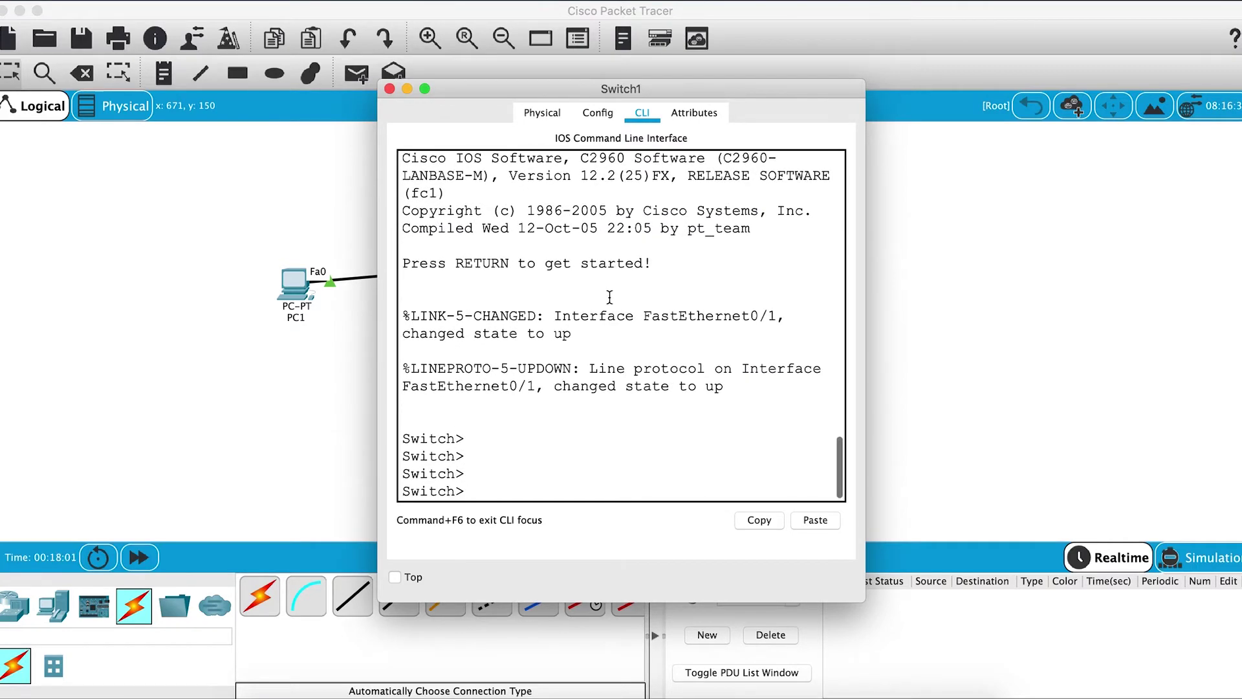
pyautogui.press('Return')
pyautogui.press('Return')
pyautogui.press('Return')
pyautogui.press('Return')
pyautogui.press('Return')
pyautogui.press('Return')
pyautogui.press('Return')
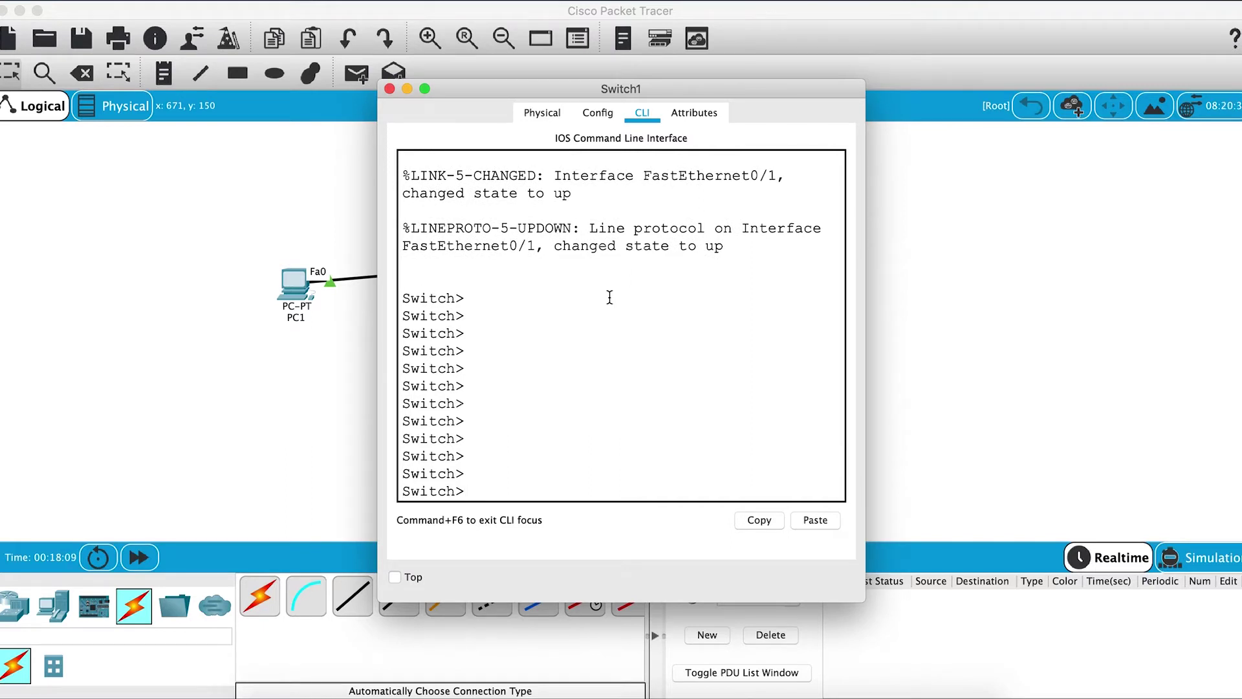
pyautogui.write('enable')
pyautogui.press('Return')
pyautogui.write('configure terminal')
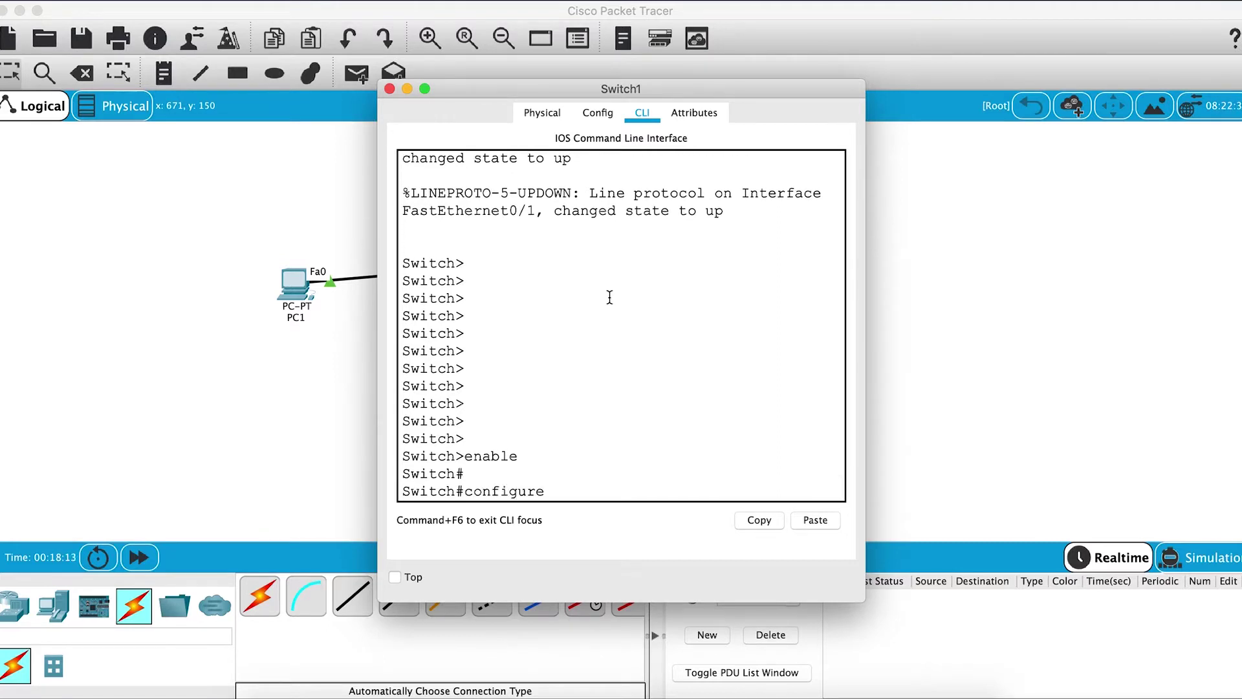
pyautogui.press('Return')
pyautogui.press('Return')
# Under line console 0, set the console password and enable login.
pyautogui.press('Return')
pyautogui.write('l')
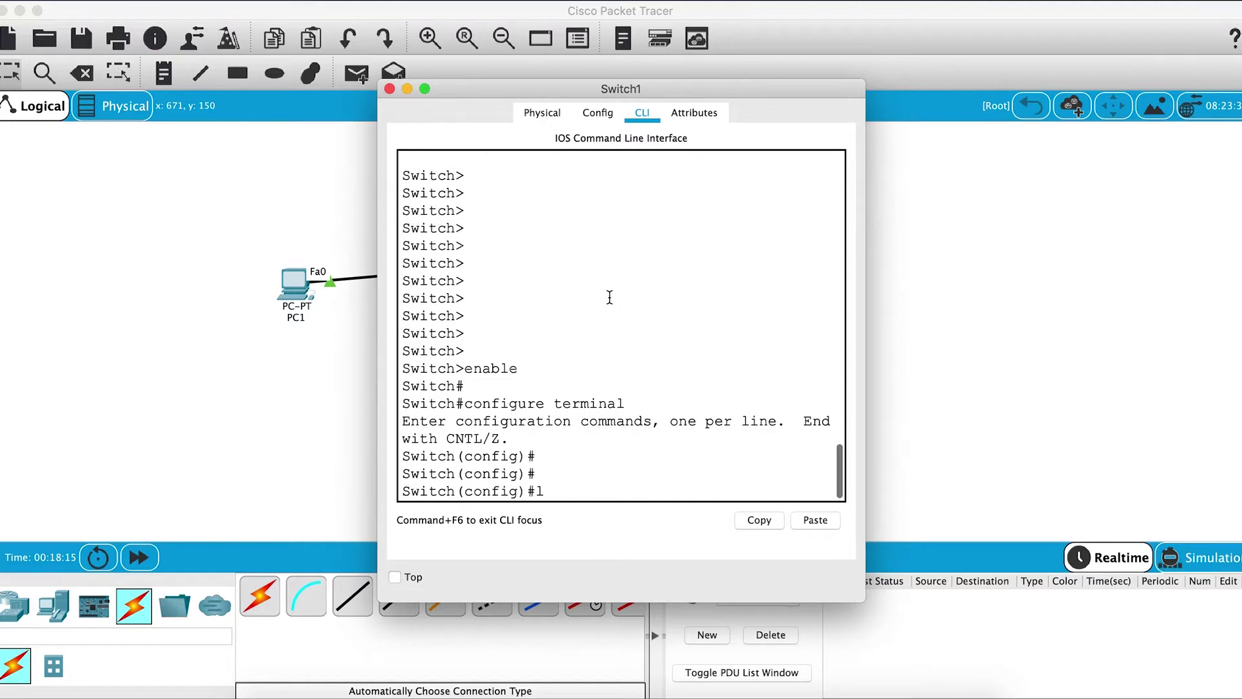
pyautogui.write('ine console 0')
pyautogui.press('Return')
pyautogui.press('Return')
pyautogui.press('Return')
pyautogui.write('password')
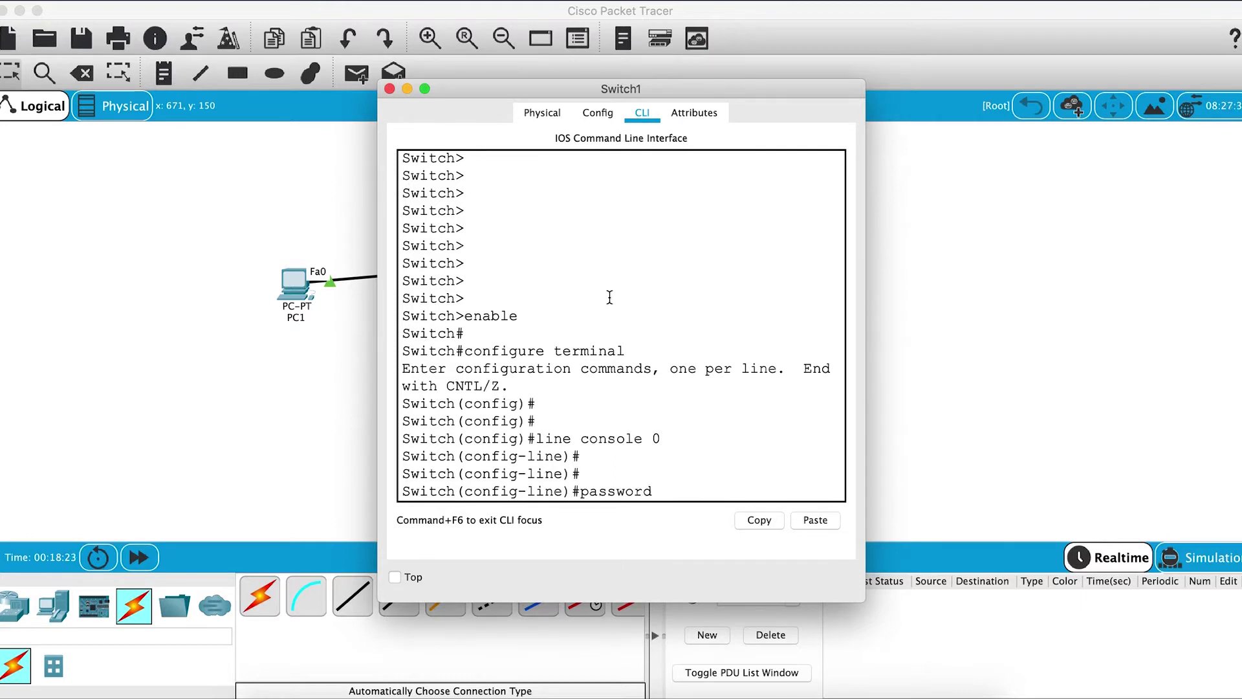
pyautogui.write(' cisco1')
pyautogui.press('Return')
pyautogui.write('login')
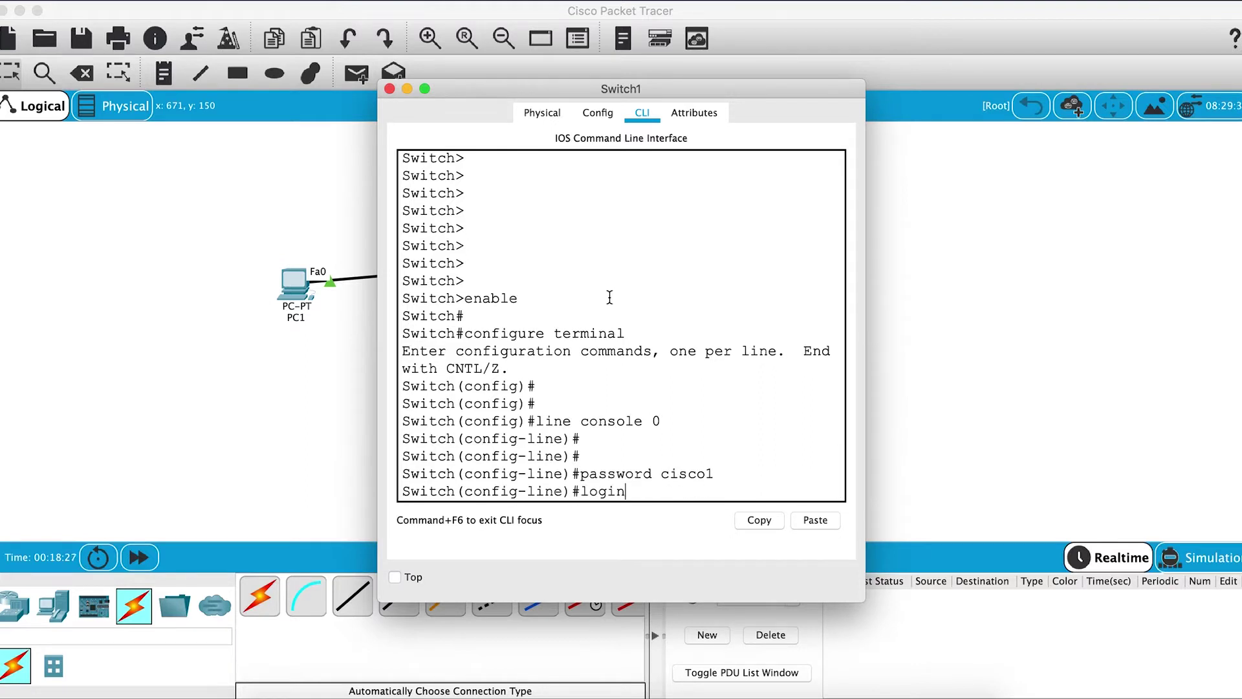
pyautogui.press('Return')
pyautogui.press('Return')
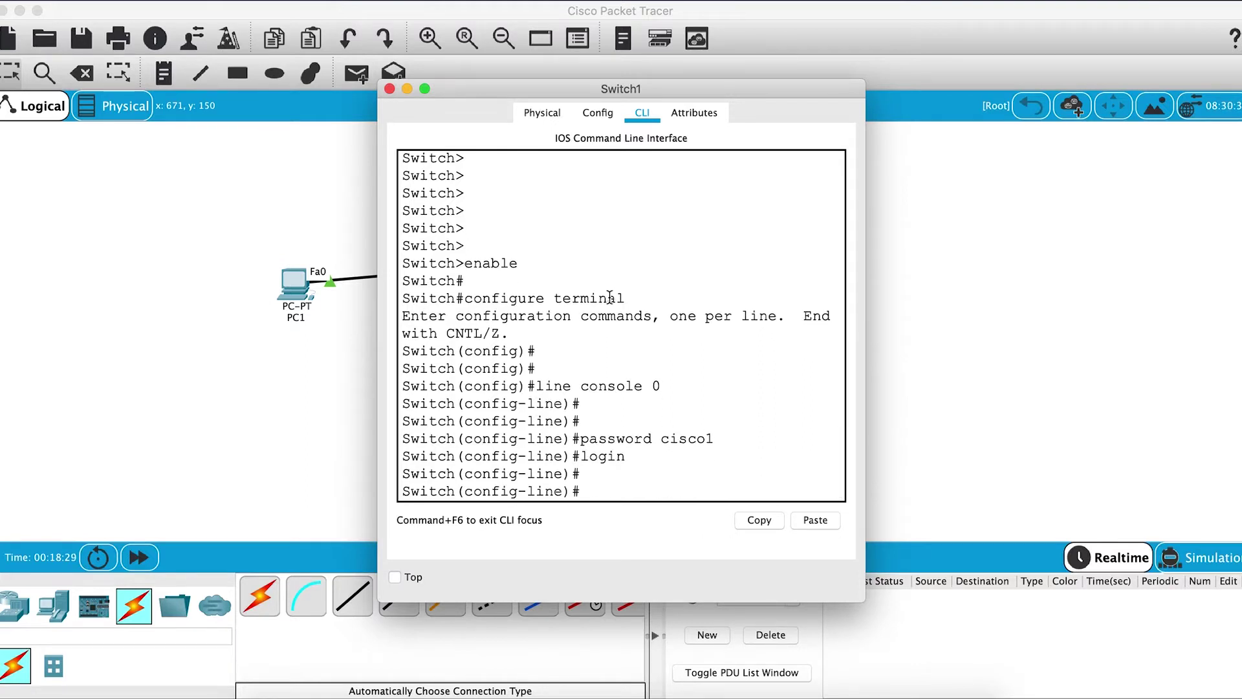
pyautogui.moveTo(640, 468); pyautogui.dragTo(568, 377)
# Leave configuration mode and log out of Switch1 with exit twice.
pyautogui.click(601, 421)
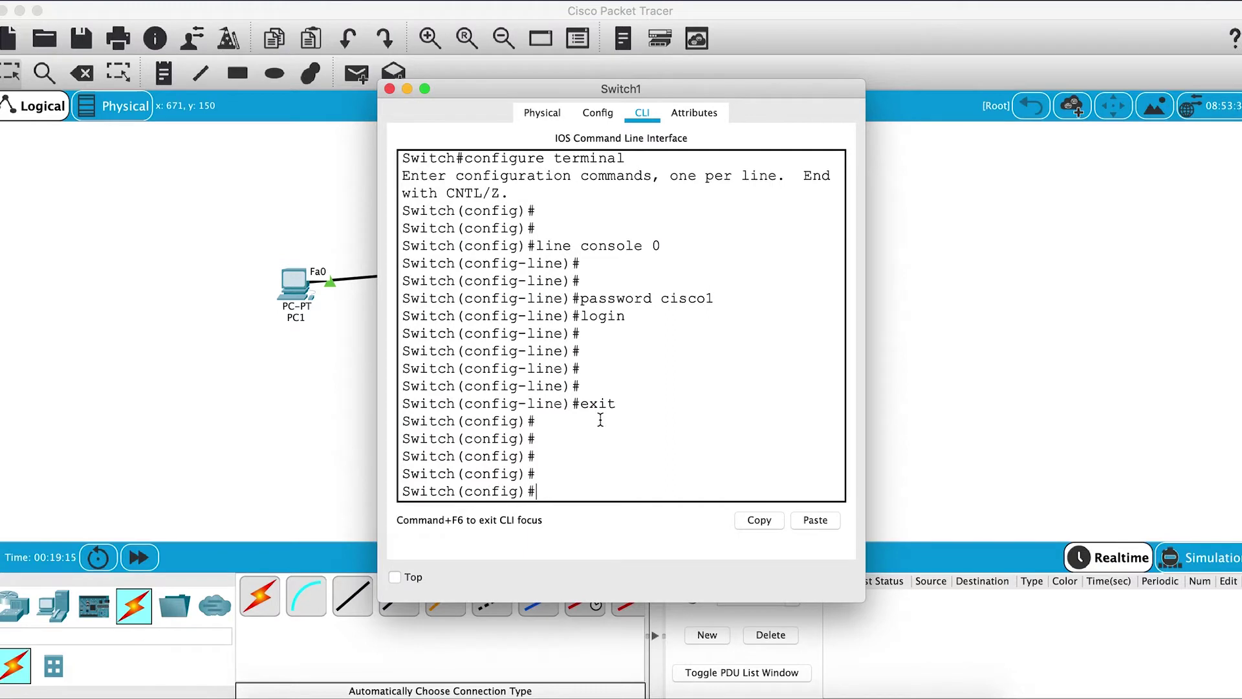
pyautogui.write('exit')
pyautogui.press('Return')
pyautogui.press('Return')
pyautogui.press('Return')
pyautogui.press('Return')
pyautogui.write('exit')
pyautogui.press('Return')
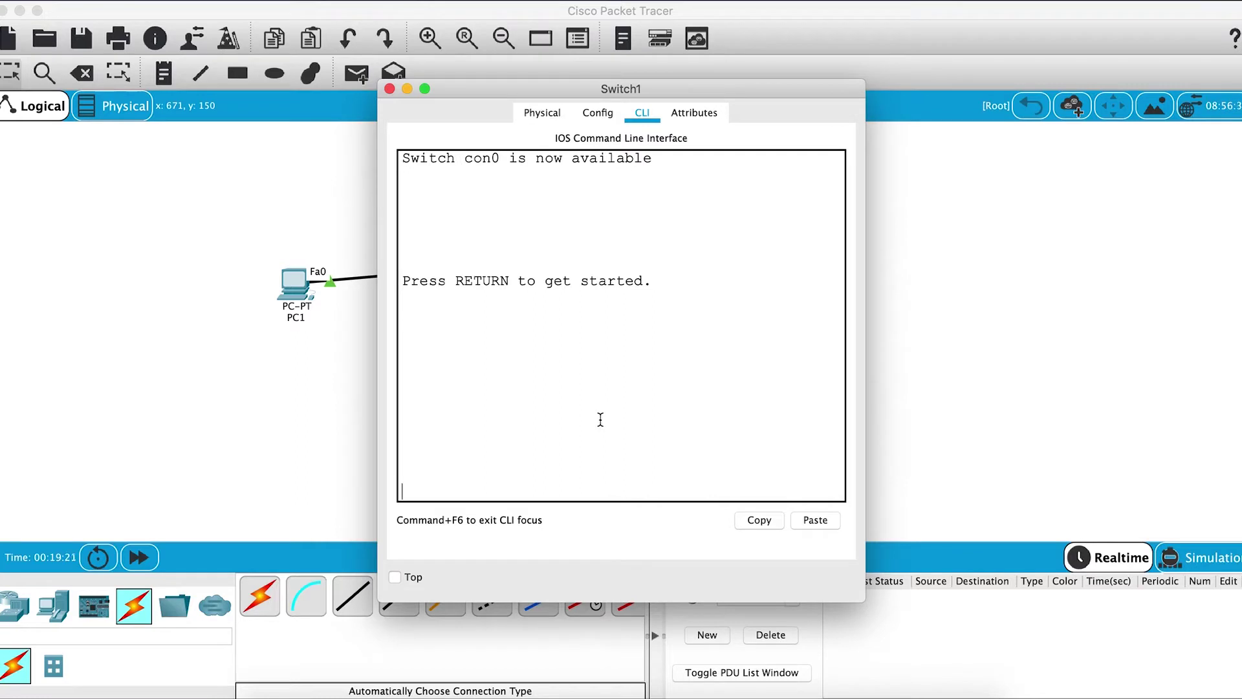
pyautogui.press('Return')
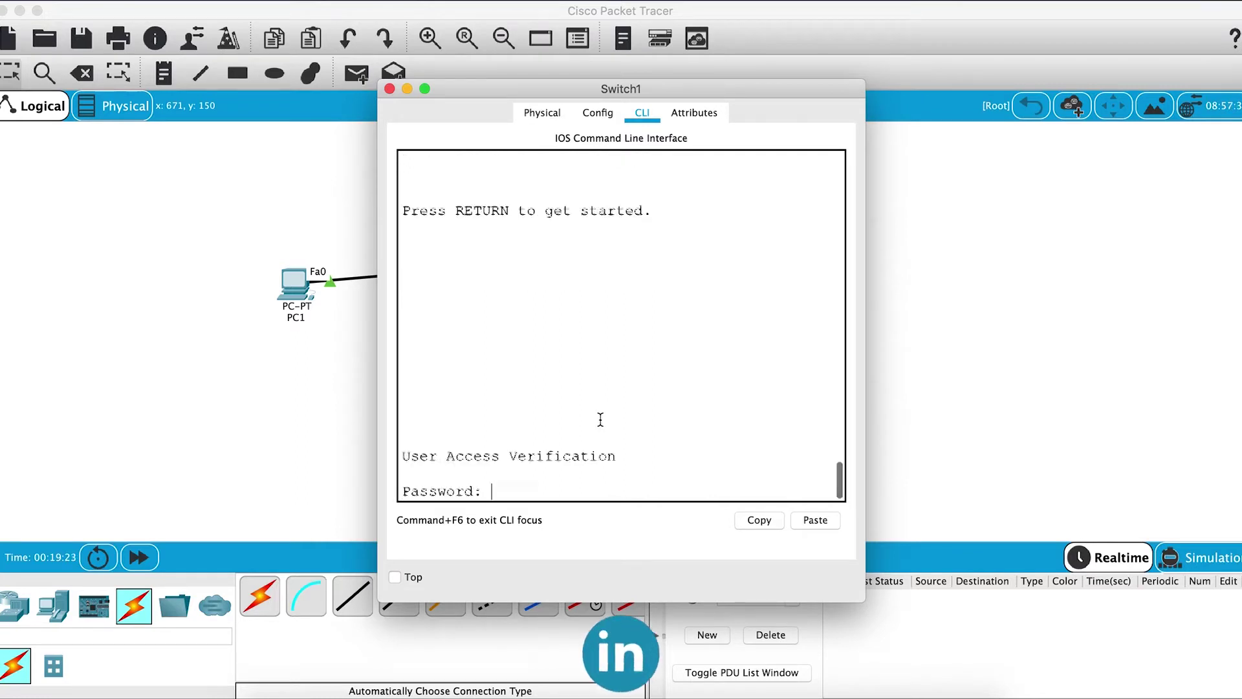
# Log back in at the Password prompt with the console password, reaching Switch>.
pyautogui.moveTo(428, 491); pyautogui.dragTo(507, 491)
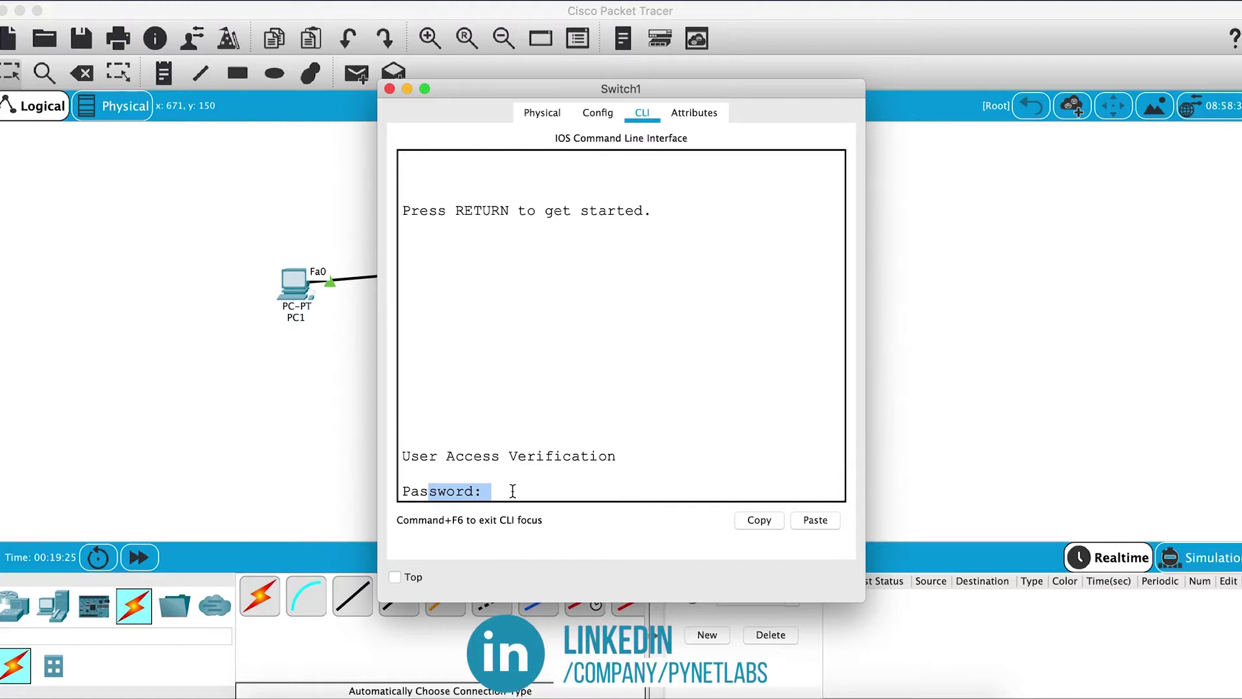
pyautogui.click(524, 491)
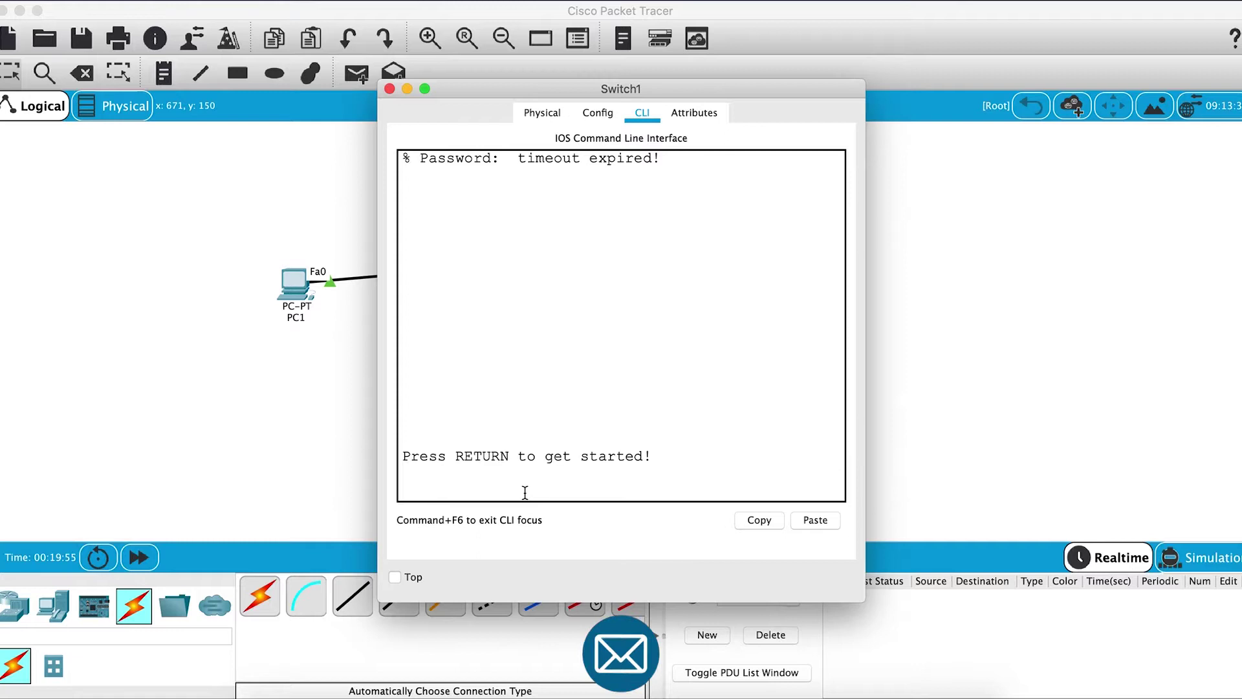
pyautogui.press('Return')
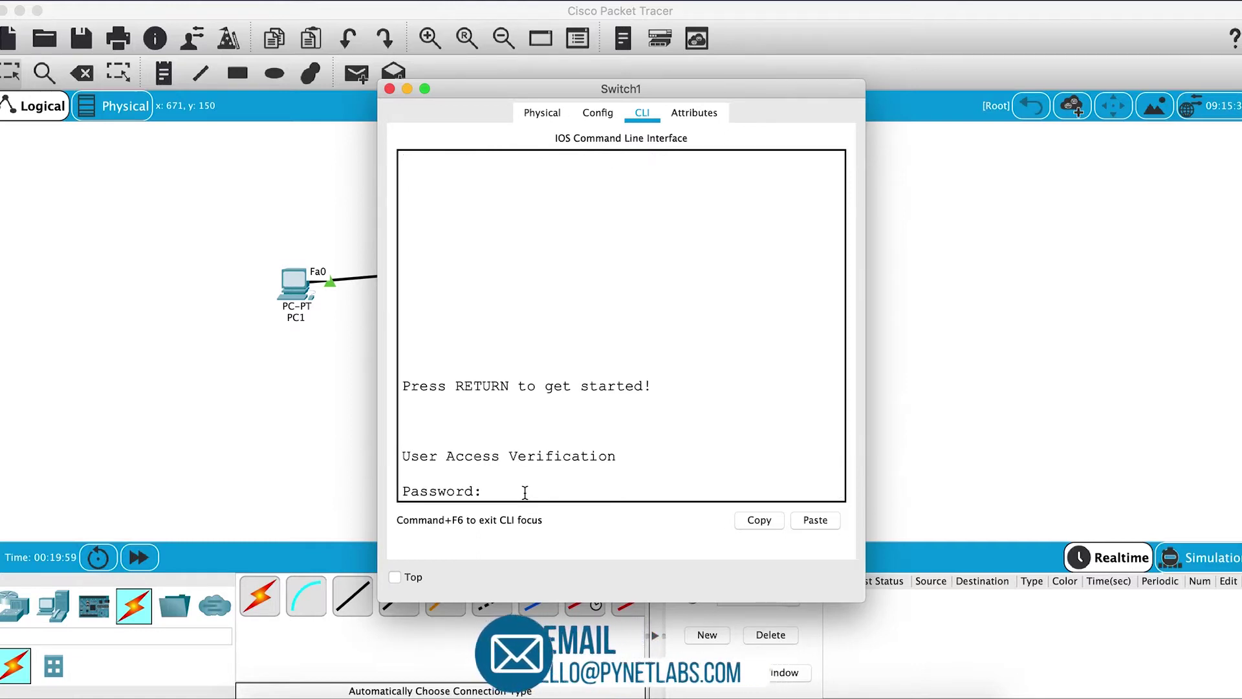
pyautogui.press('Return')
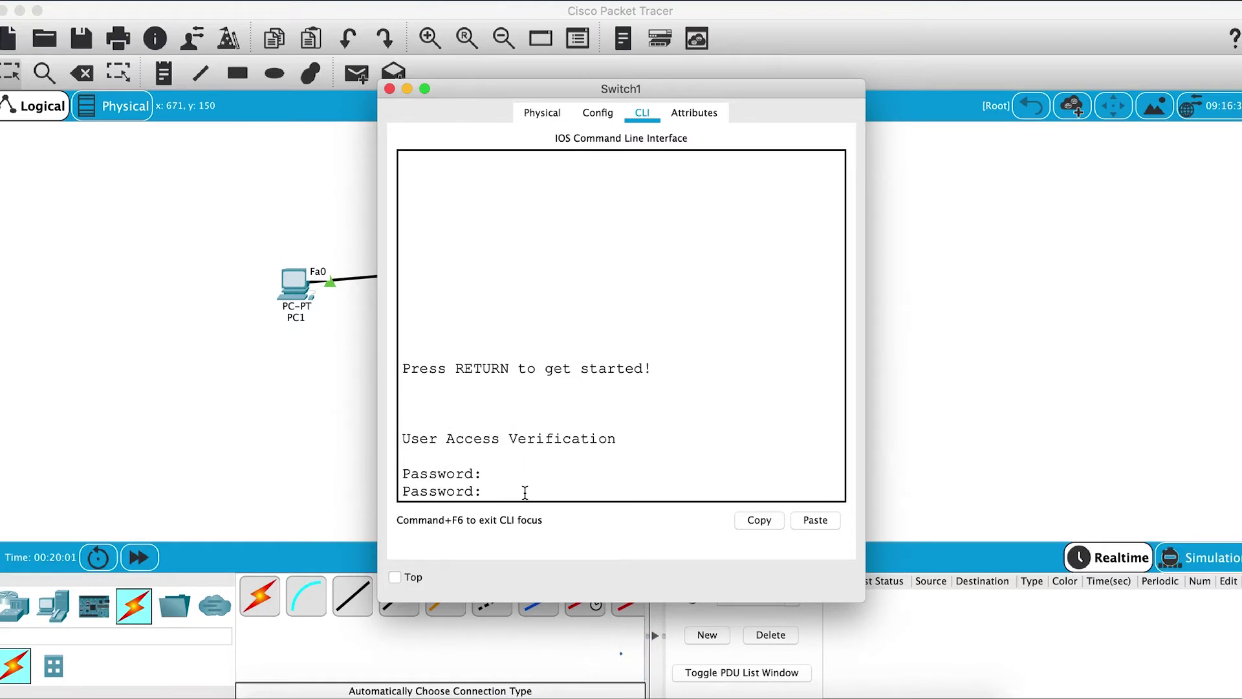
pyautogui.press('Return')
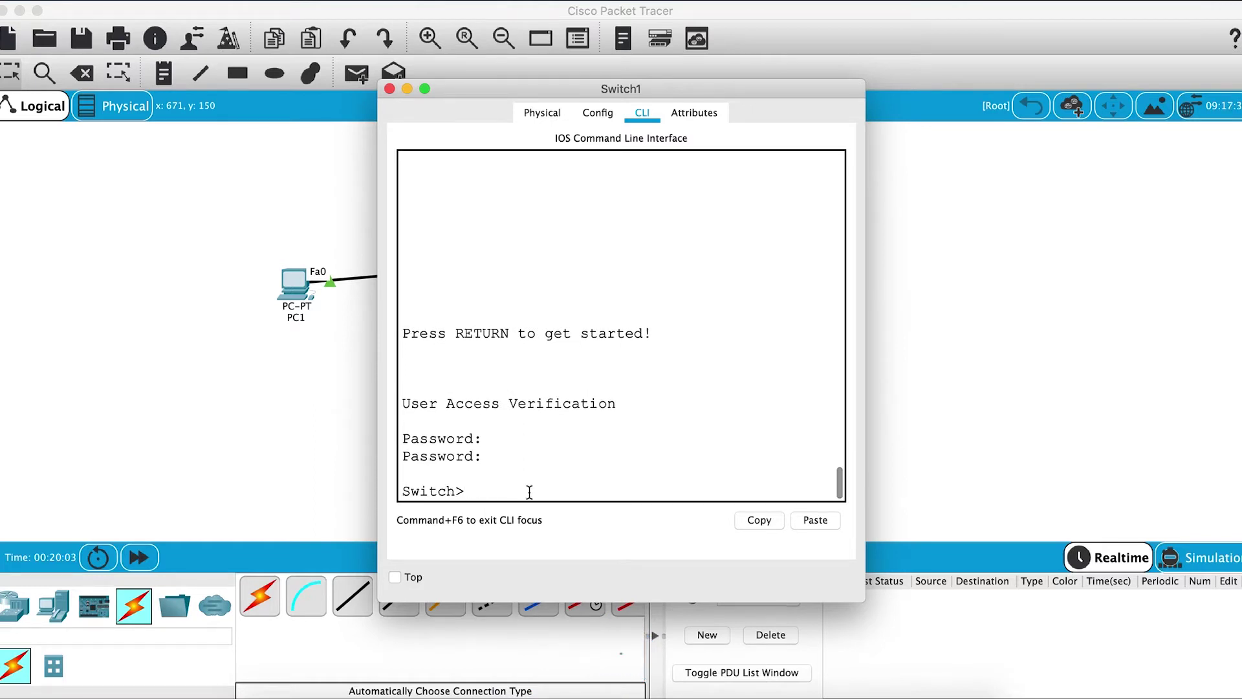
pyautogui.press('Return')
pyautogui.press('Return')
pyautogui.press('Return')
pyautogui.press('Return')
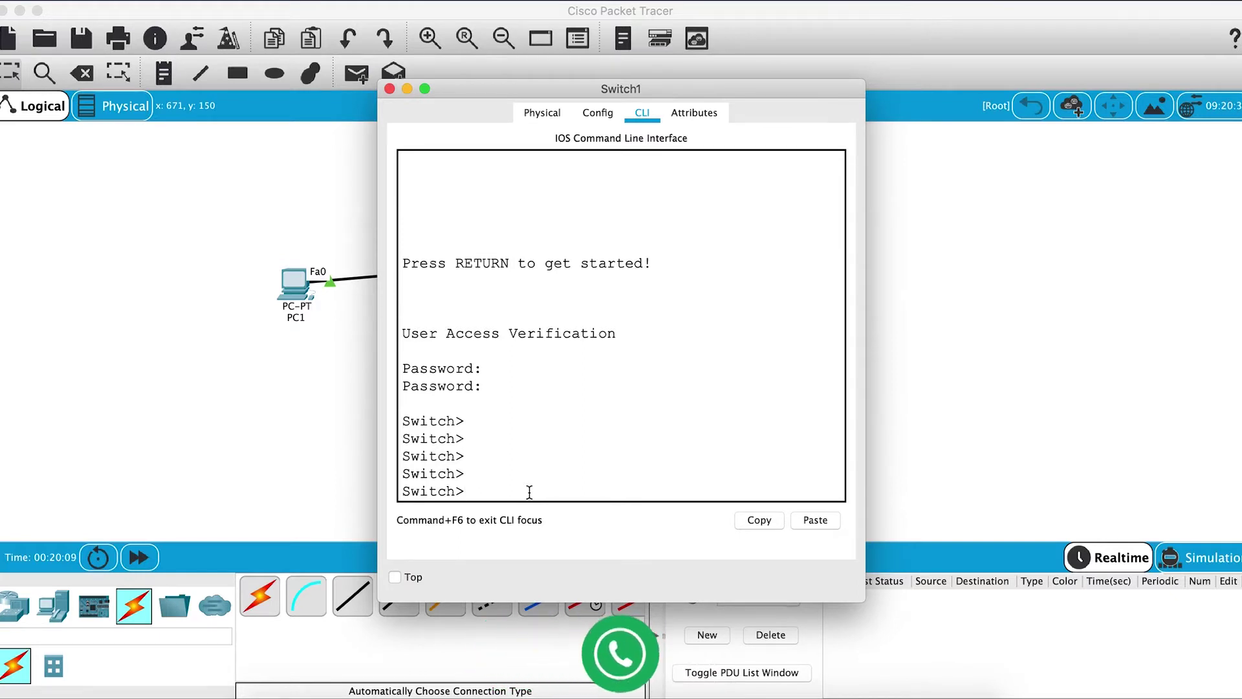
# Reach global configuration and review the password and secret options under enable ?
pyautogui.write('enable')
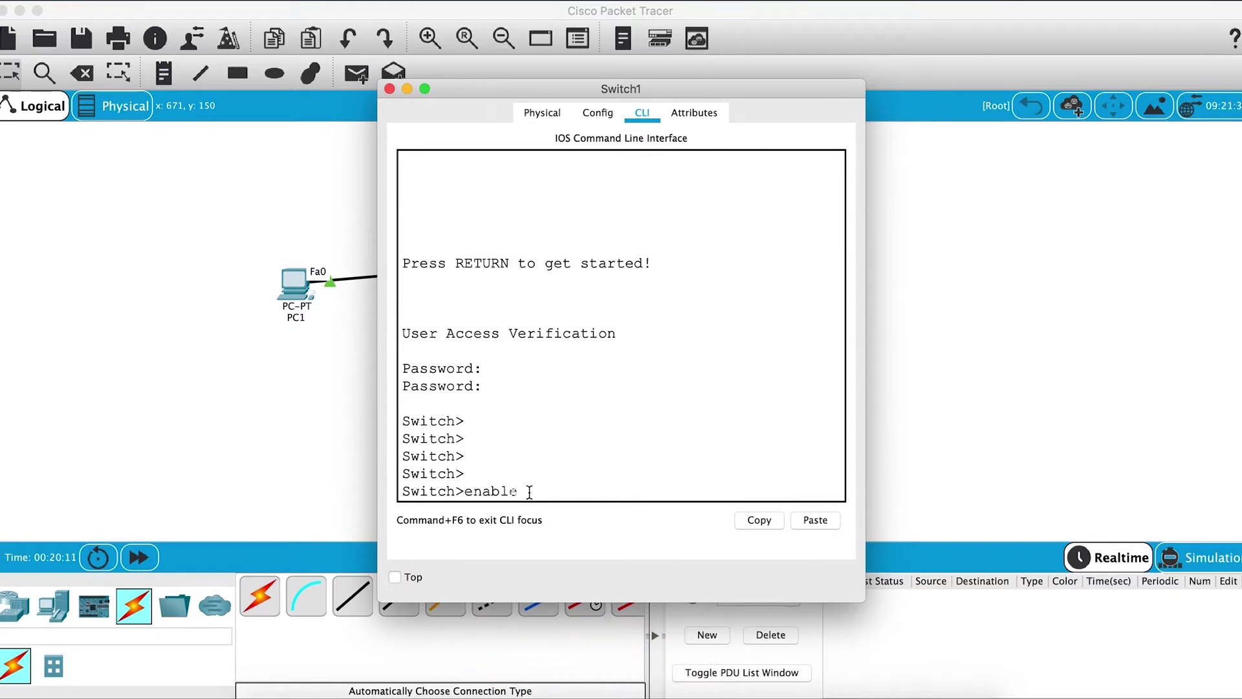
pyautogui.press('Return')
pyautogui.press('Return')
pyautogui.press('Return')
pyautogui.press('Return')
pyautogui.write('config')
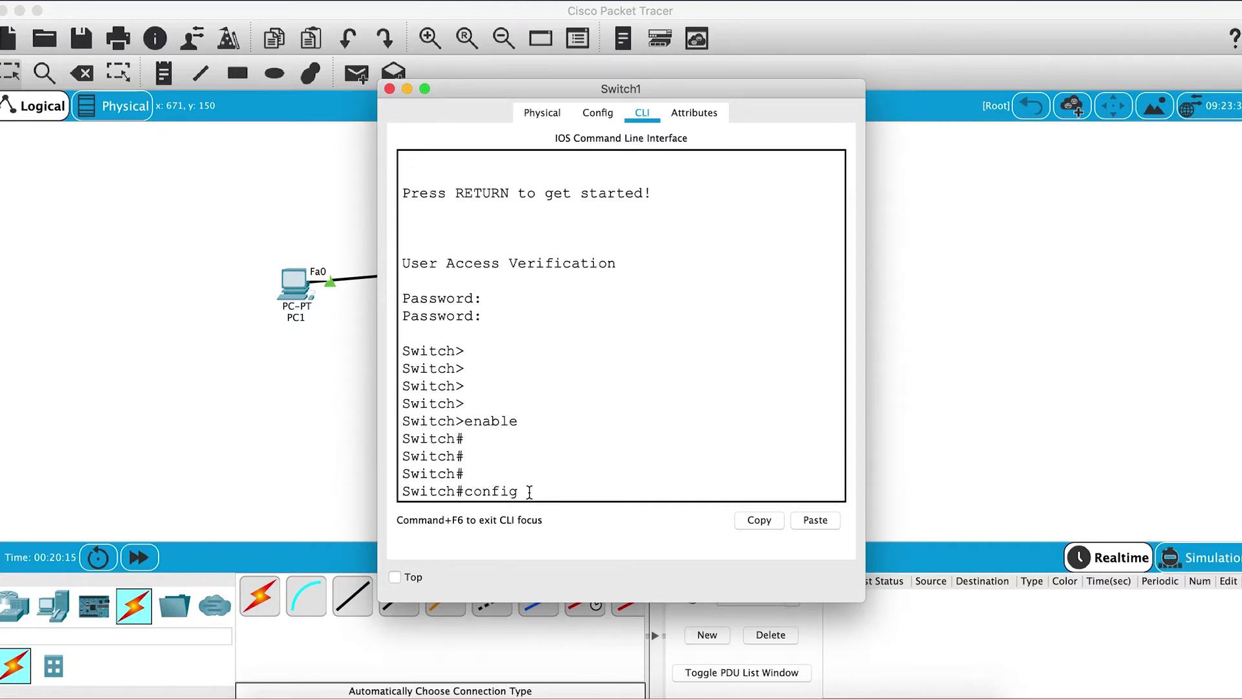
pyautogui.write('ure terminal')
pyautogui.press('Return')
pyautogui.press('Return')
pyautogui.press('Return')
pyautogui.write('enable ?')
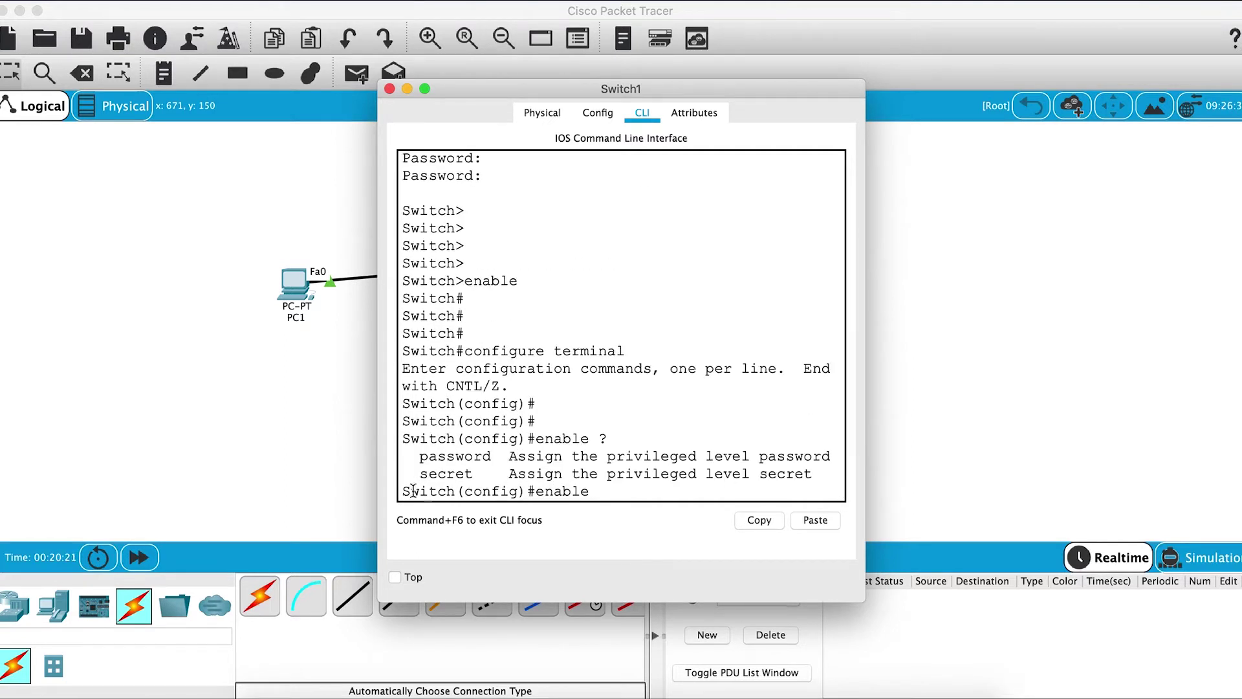
pyautogui.moveTo(413, 455); pyautogui.dragTo(494, 458)
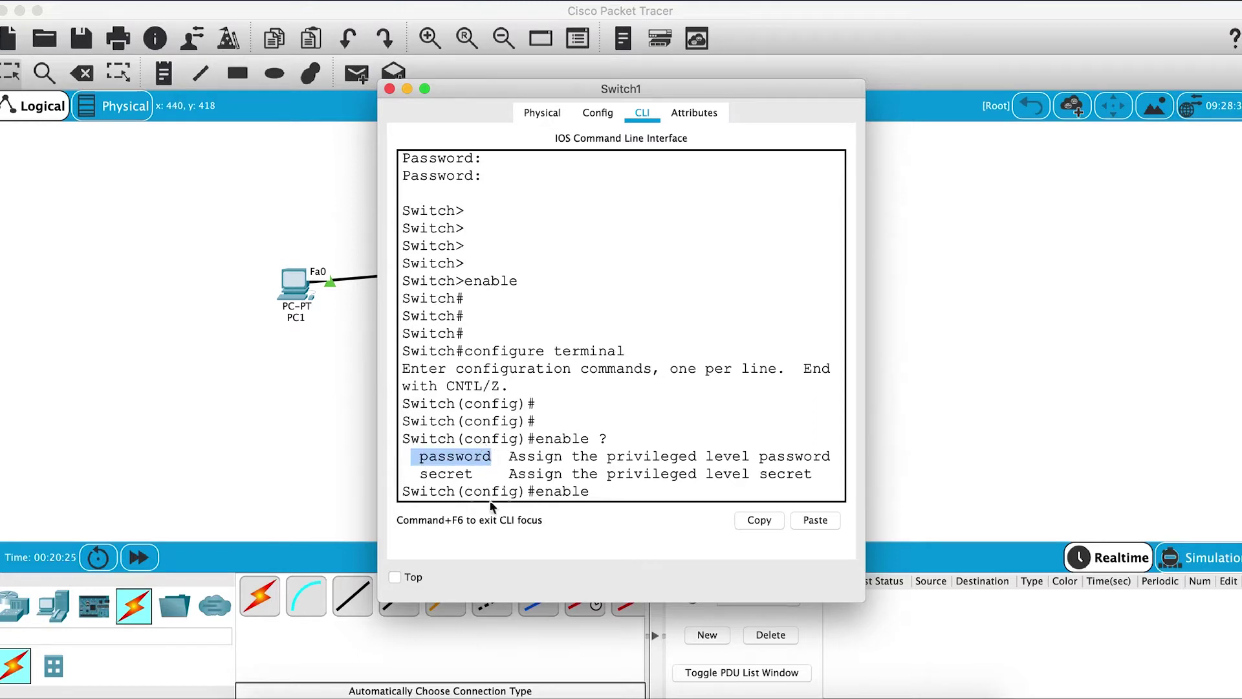
pyautogui.click(432, 479)
pyautogui.moveTo(421, 477); pyautogui.dragTo(487, 477)
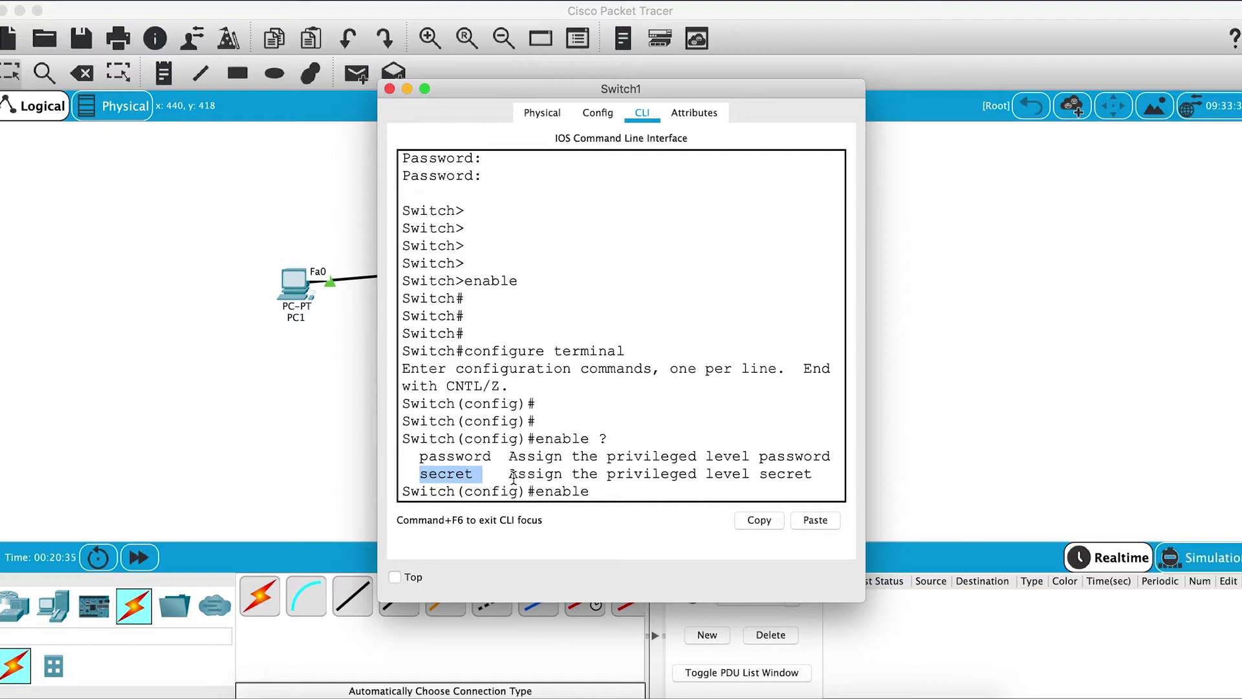
# Set the privileged-mode enable password with enable password.
pyautogui.click(631, 495)
pyautogui.write('password cisco2')
pyautogui.press('Return')
pyautogui.press('Return')
pyautogui.press('Return')
pyautogui.press('Return')
pyautogui.press('Return')
# Exit twice and log back into Switch1 with the console password.
pyautogui.write('exit')
pyautogui.press('Return')
pyautogui.write('exit')
pyautogui.press('Return')
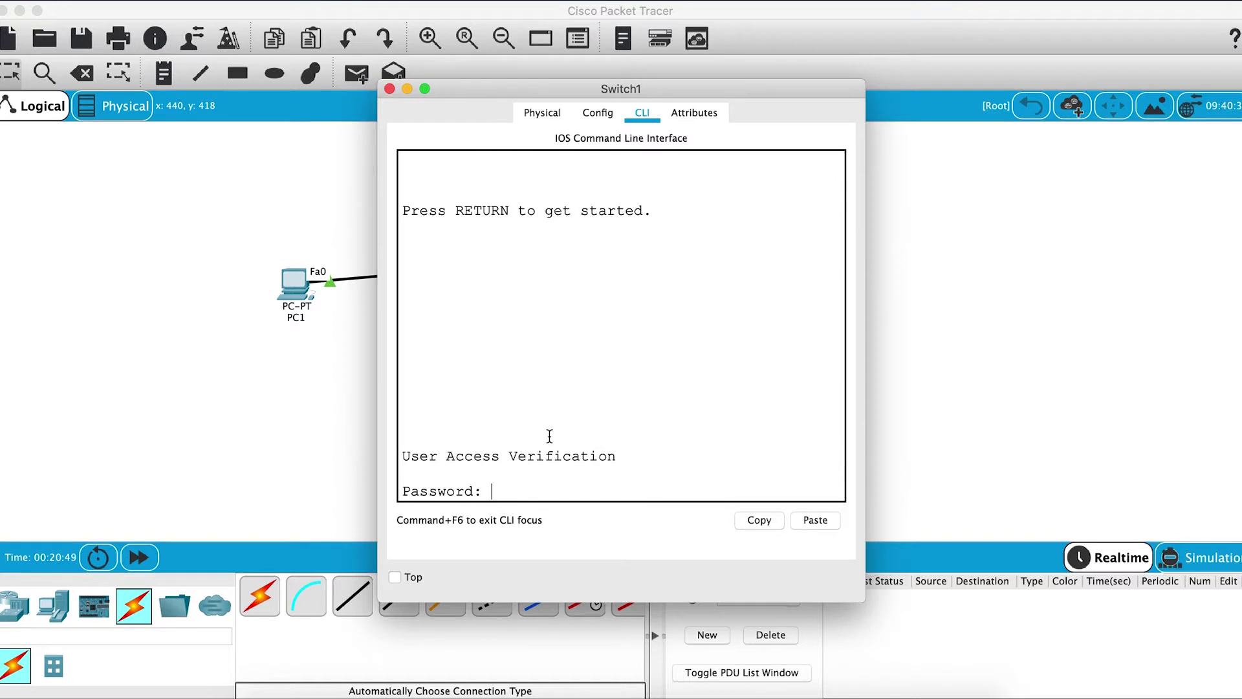
pyautogui.press('Return')
# Enter privileged mode with the enable password, then run configure terminal.
pyautogui.write('able')
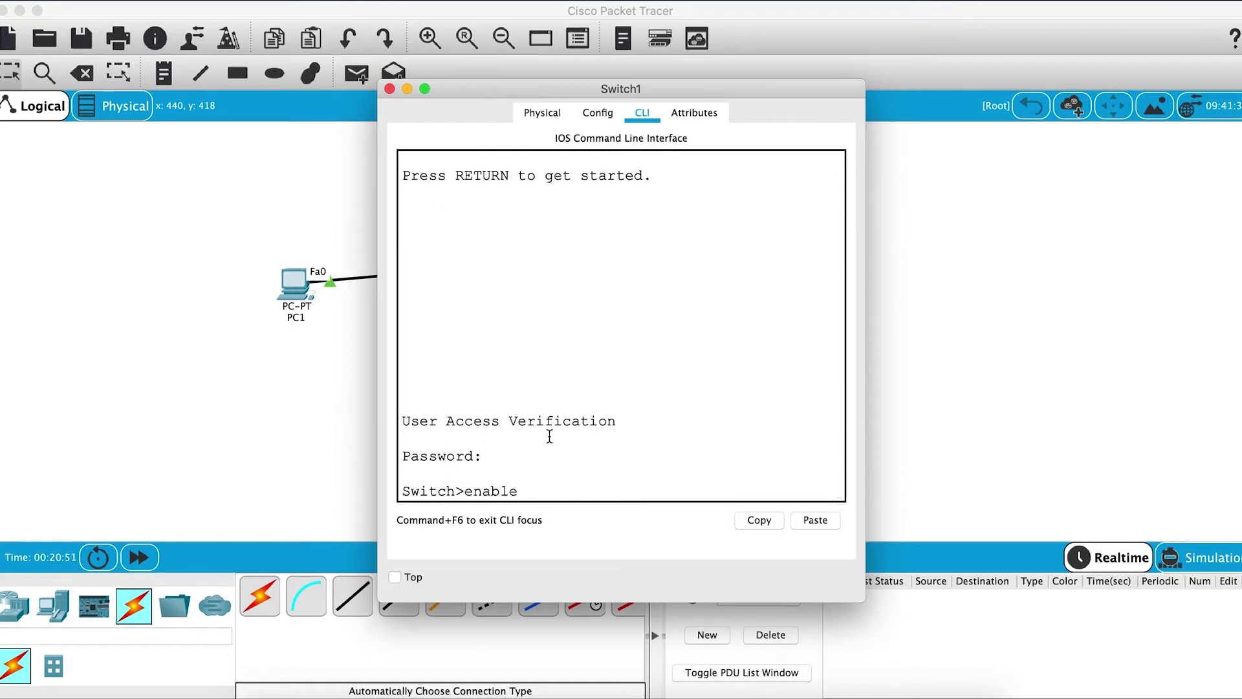
pyautogui.press('Return')
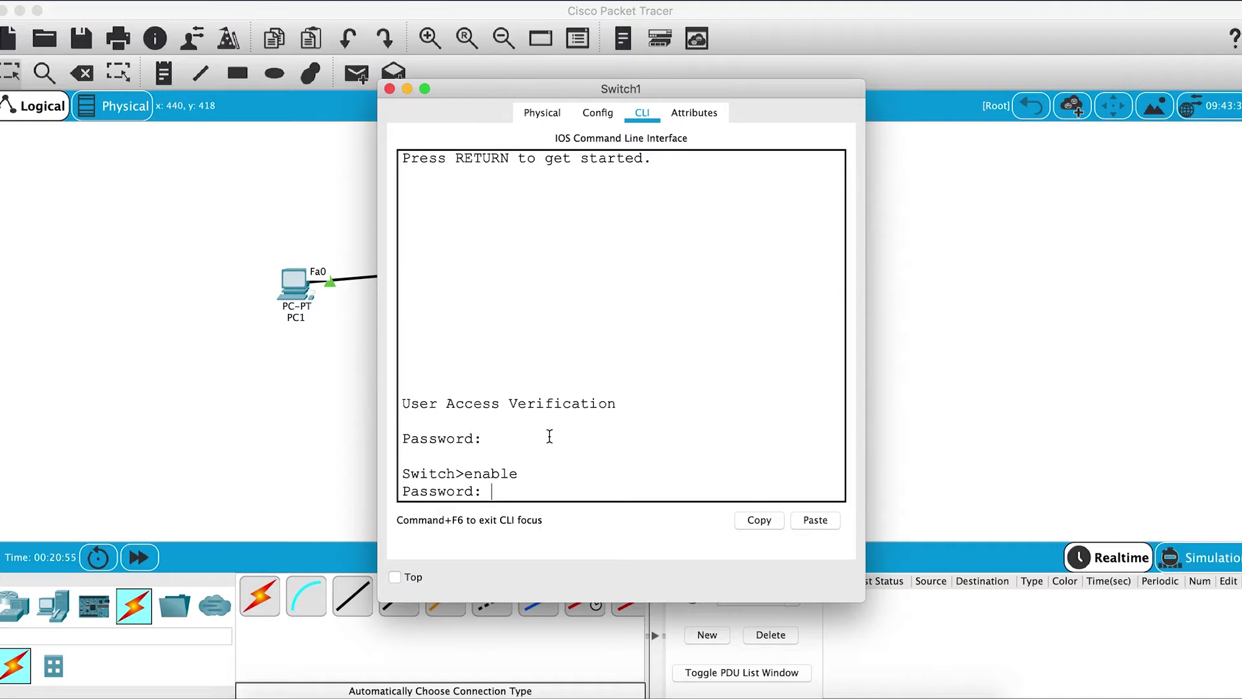
pyautogui.press('Return')
pyautogui.press('Return')
pyautogui.press('Return')
pyautogui.press('Return')
pyautogui.press('Return')
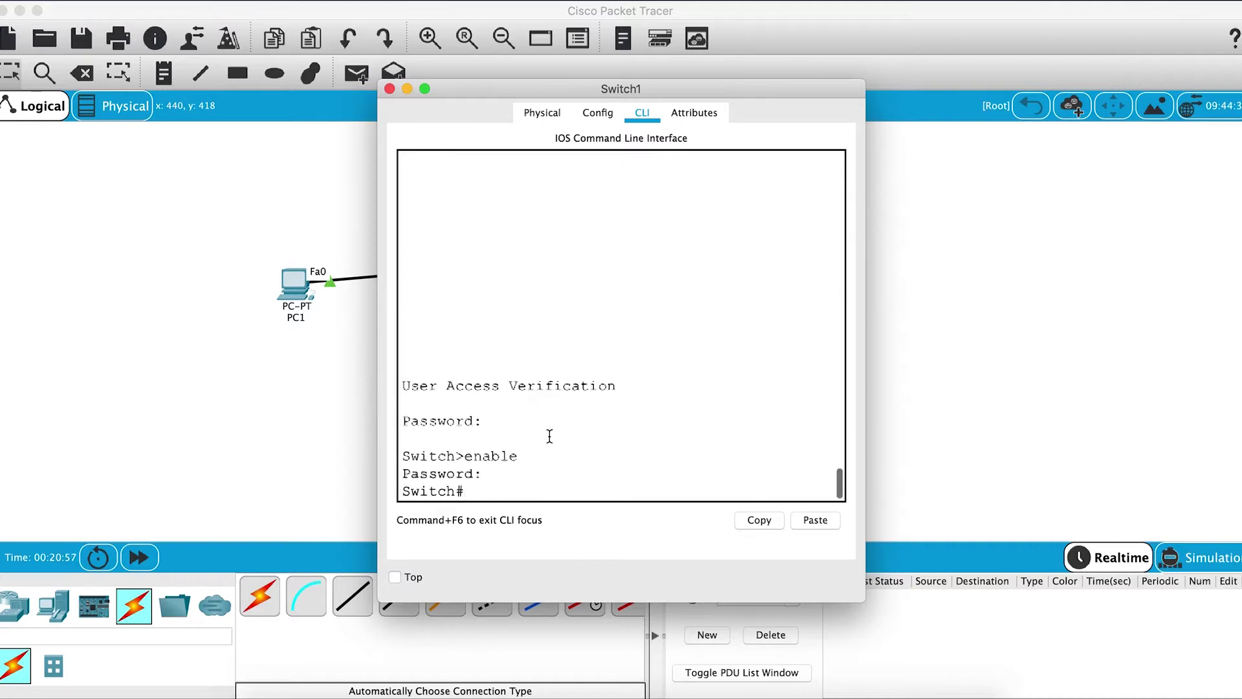
pyautogui.write('co')
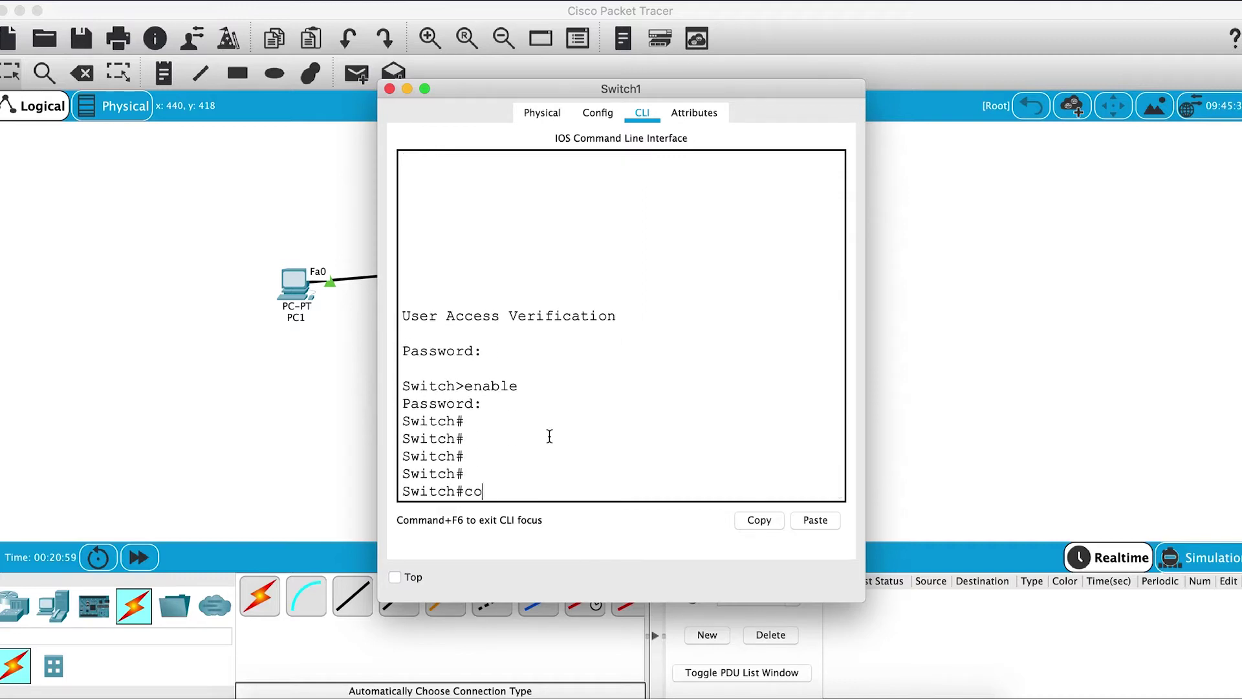
pyautogui.write('nfigure terminal')
pyautogui.press('Return')
pyautogui.press('Return')
pyautogui.press('Return')
pyautogui.press('Return')
pyautogui.press('Return')
pyautogui.press('Return')
pyautogui.press('Return')
pyautogui.press('Return')
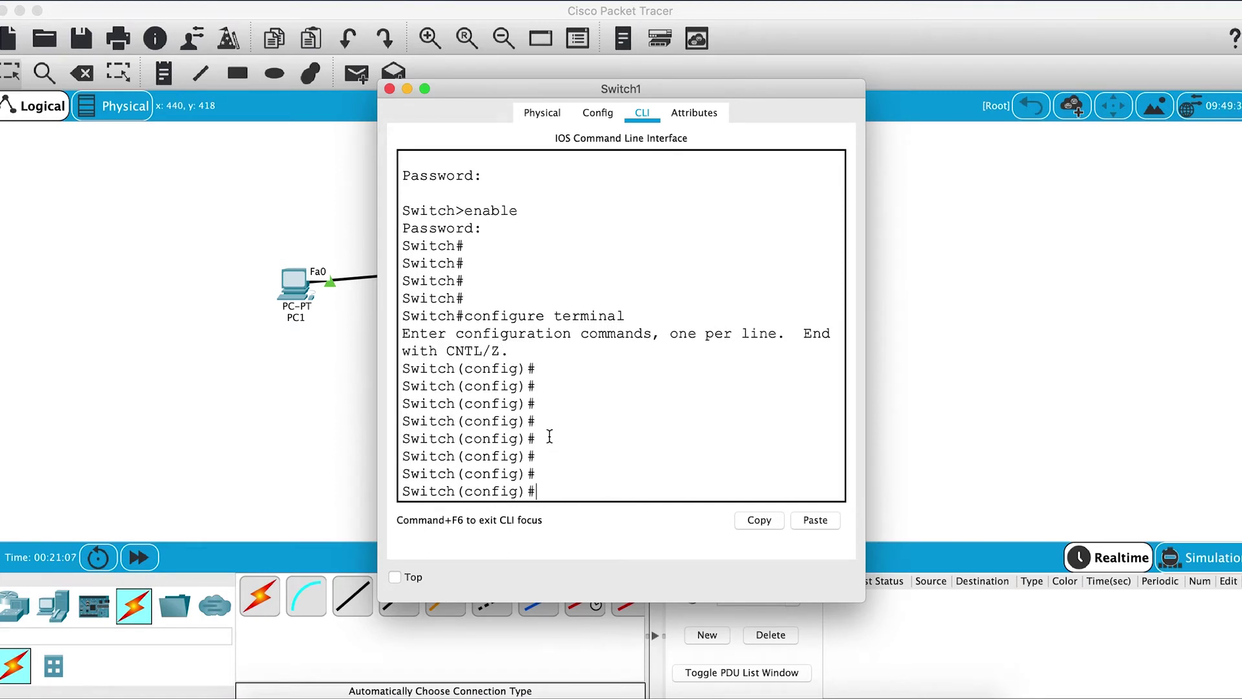
pyautogui.press('Return')
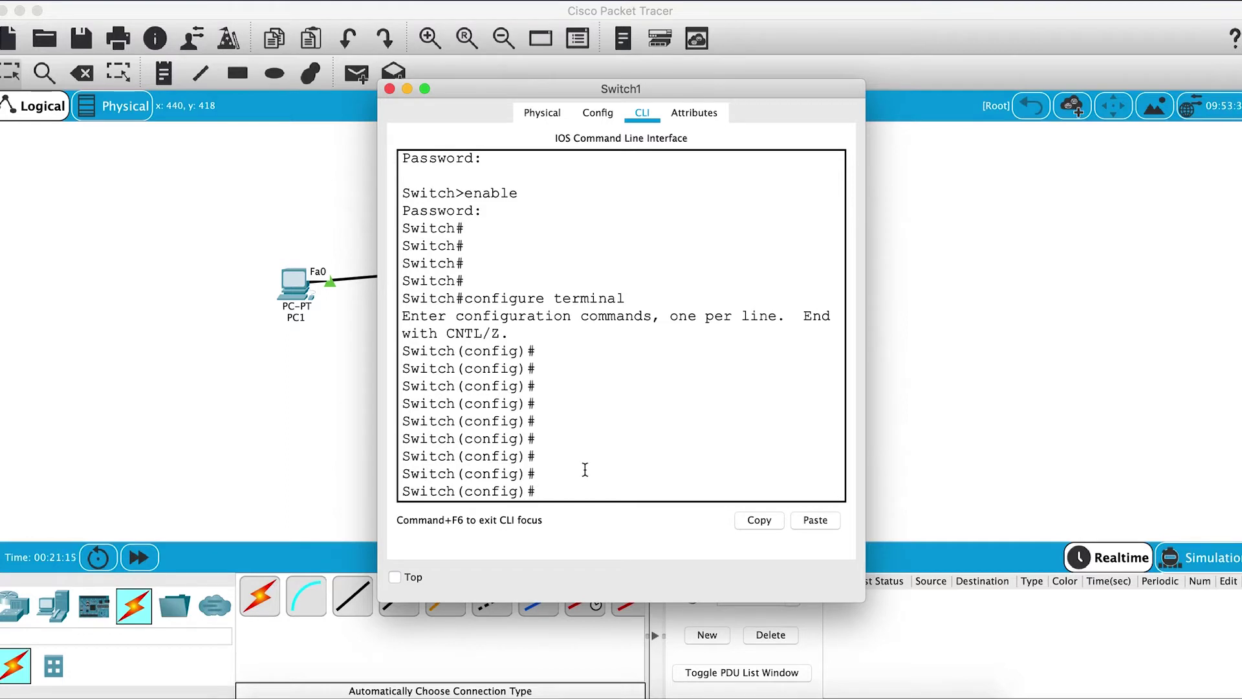
# Leave configuration mode and display Switch1's running-config with show running-config in a widened window.
pyautogui.write('exit')
pyautogui.press('Return')
pyautogui.press('Return')
pyautogui.write('sh')
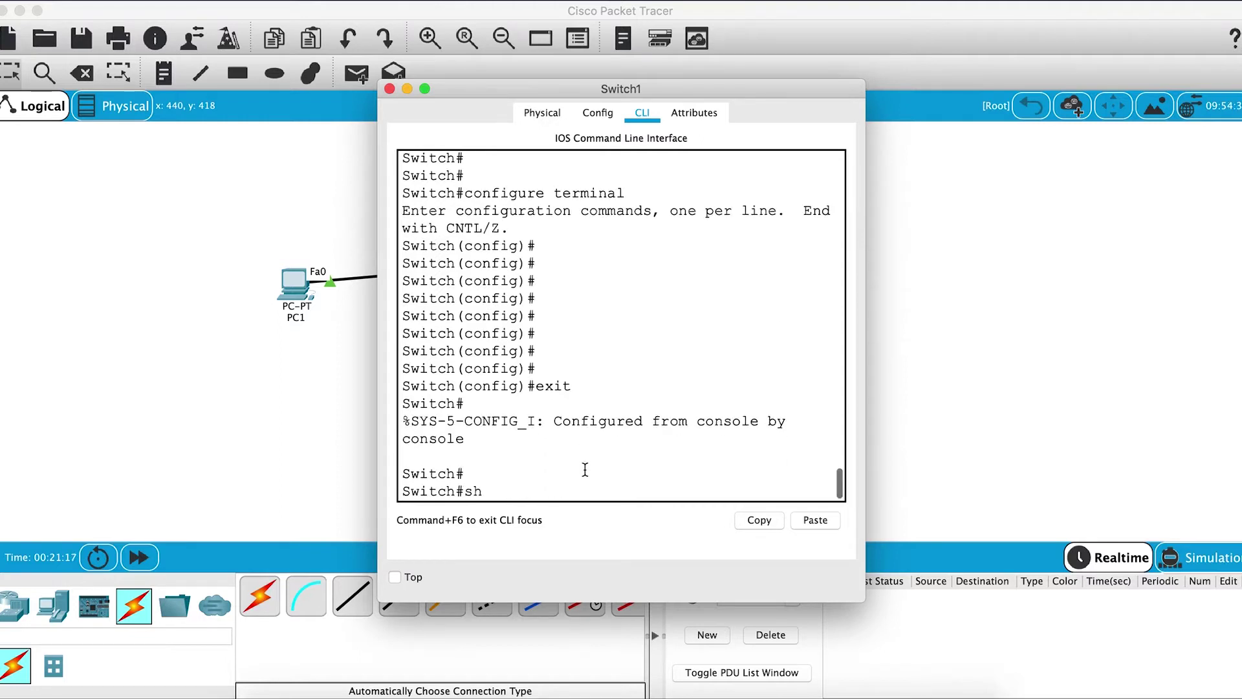
pyautogui.write('ow runn')
pyautogui.press('Tab')
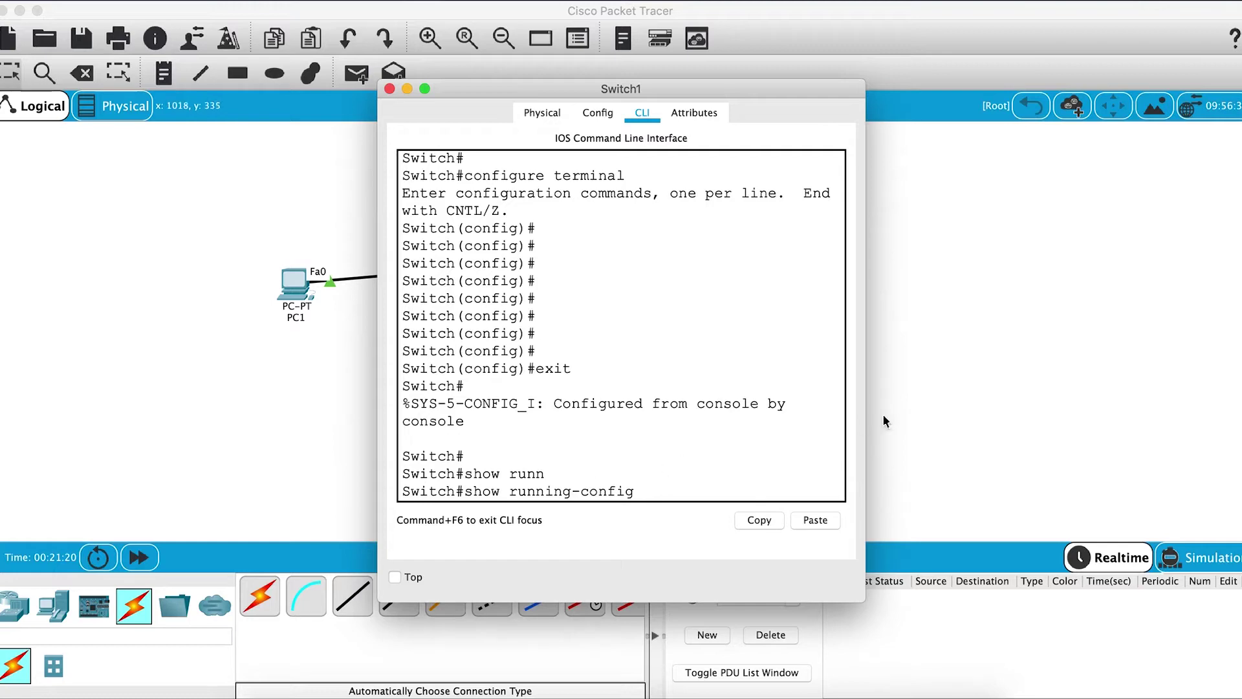
pyautogui.moveTo(866, 420); pyautogui.dragTo(1105, 424)
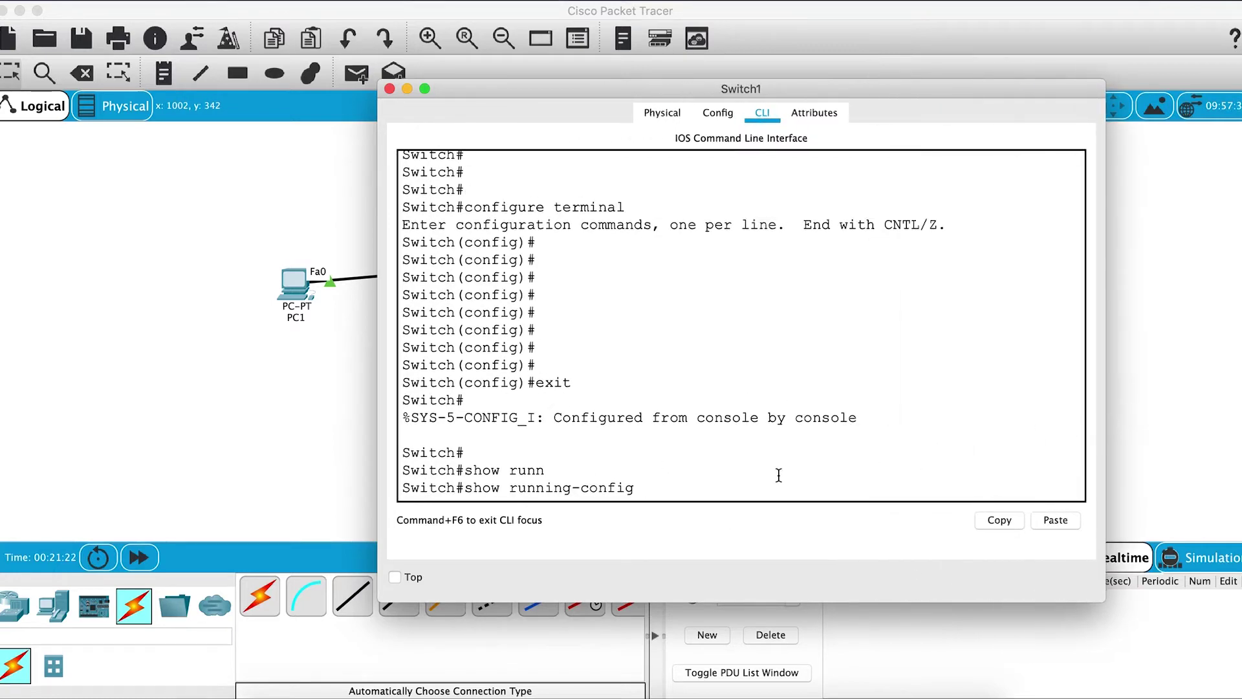
pyautogui.press('Return')
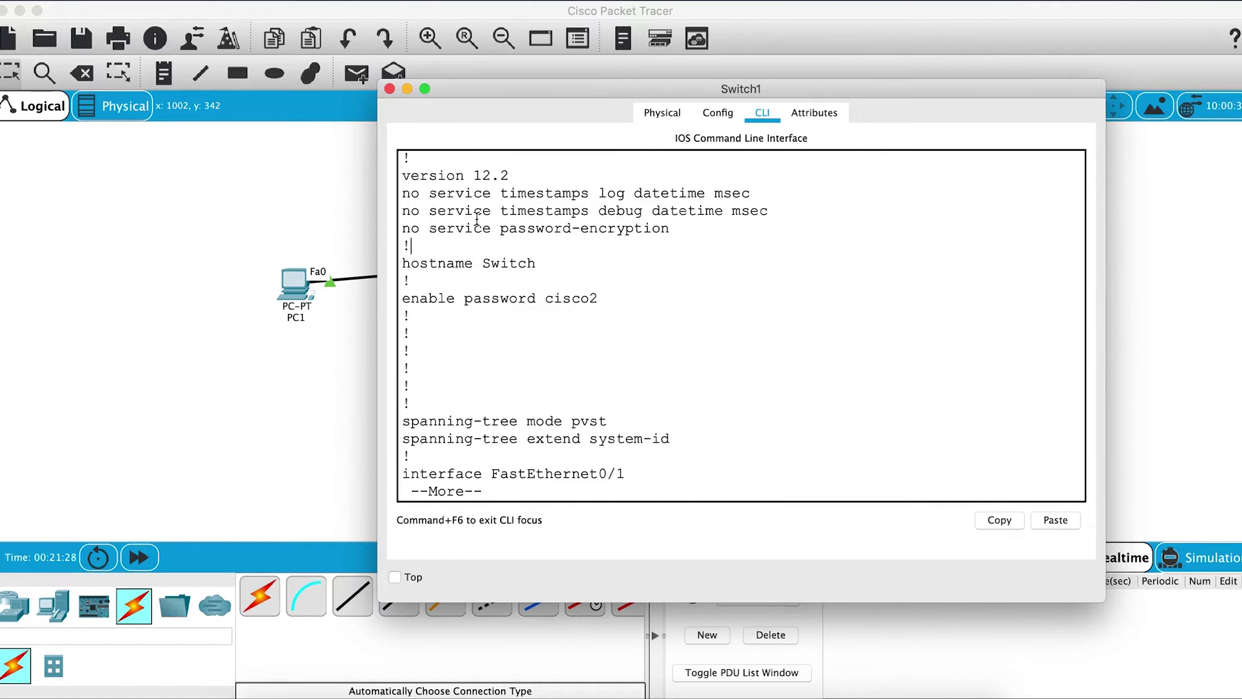
# Highlight the plain-text enable password, then page down to highlight the console line password settings.
pyautogui.moveTo(411, 263); pyautogui.dragTo(603, 298)
pyautogui.click(588, 355)
pyautogui.scroll(-1, 551, 419)
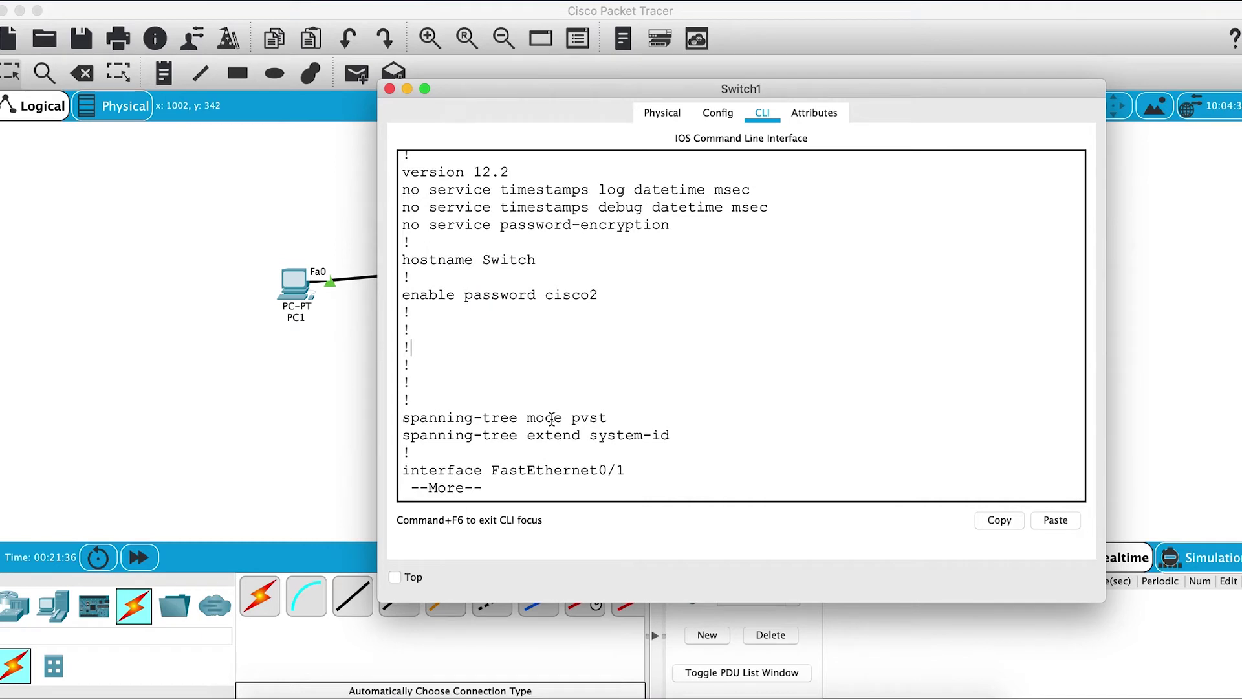
pyautogui.press('space')
pyautogui.press('space')
pyautogui.press('space')
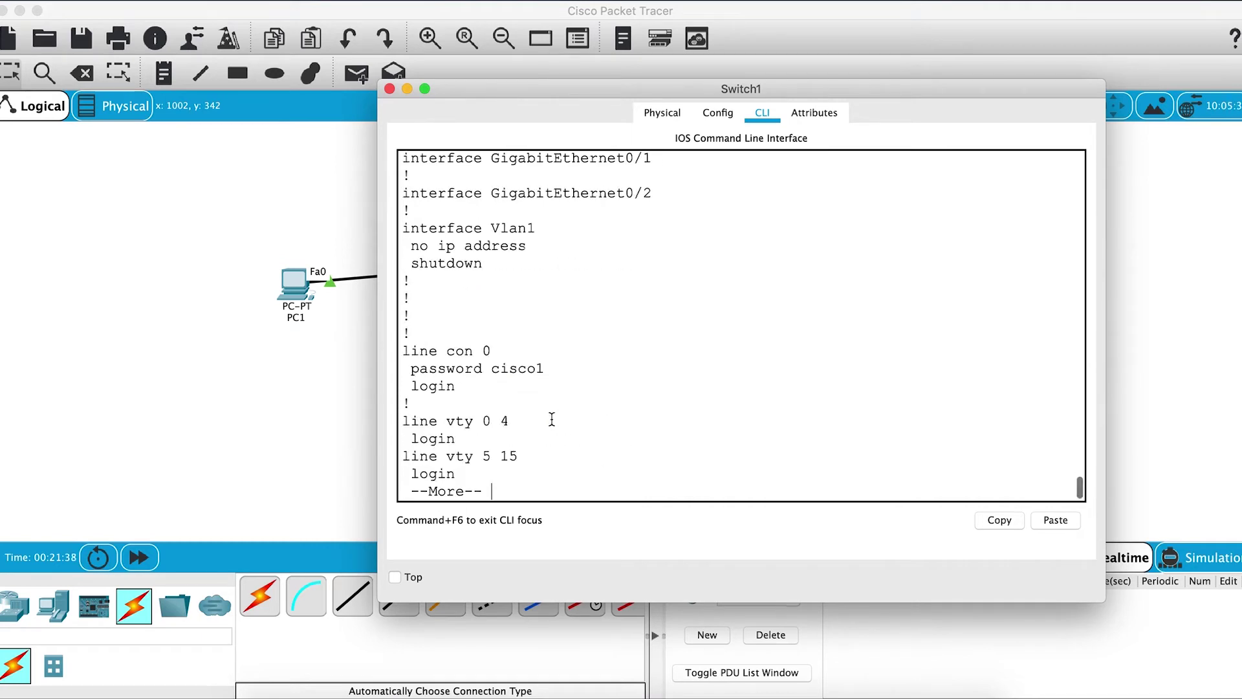
pyautogui.press('space')
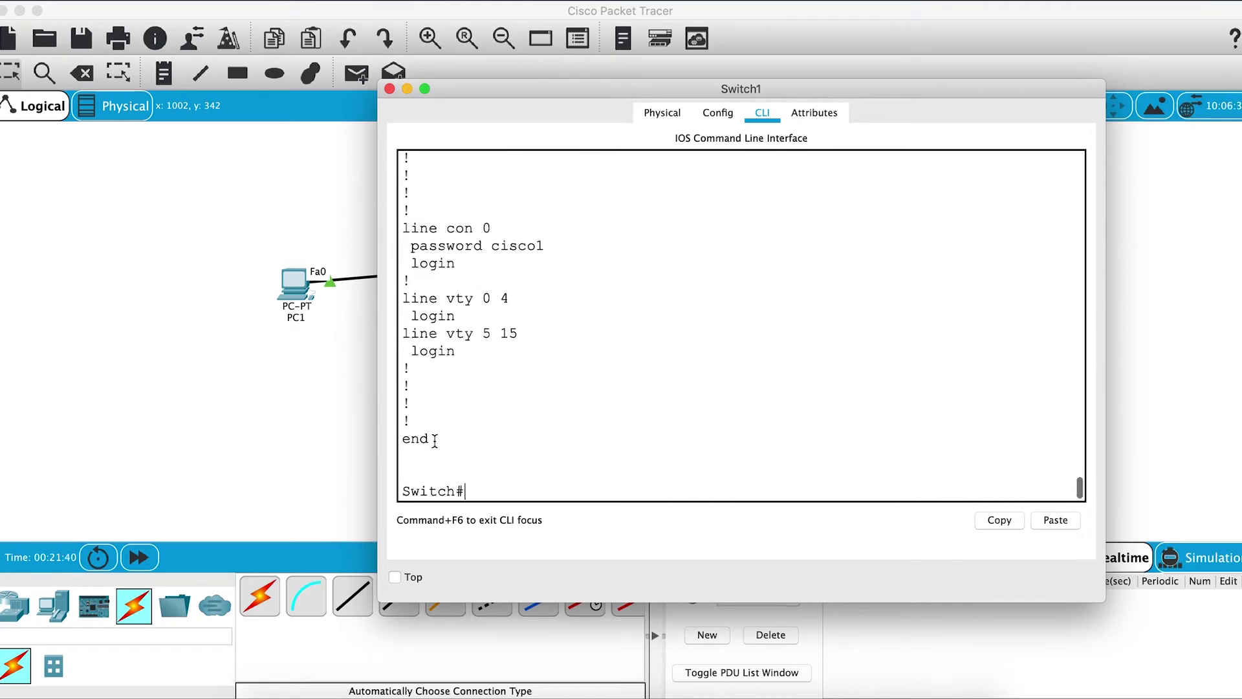
pyautogui.moveTo(420, 228); pyautogui.dragTo(521, 286)
pyautogui.click(522, 286)
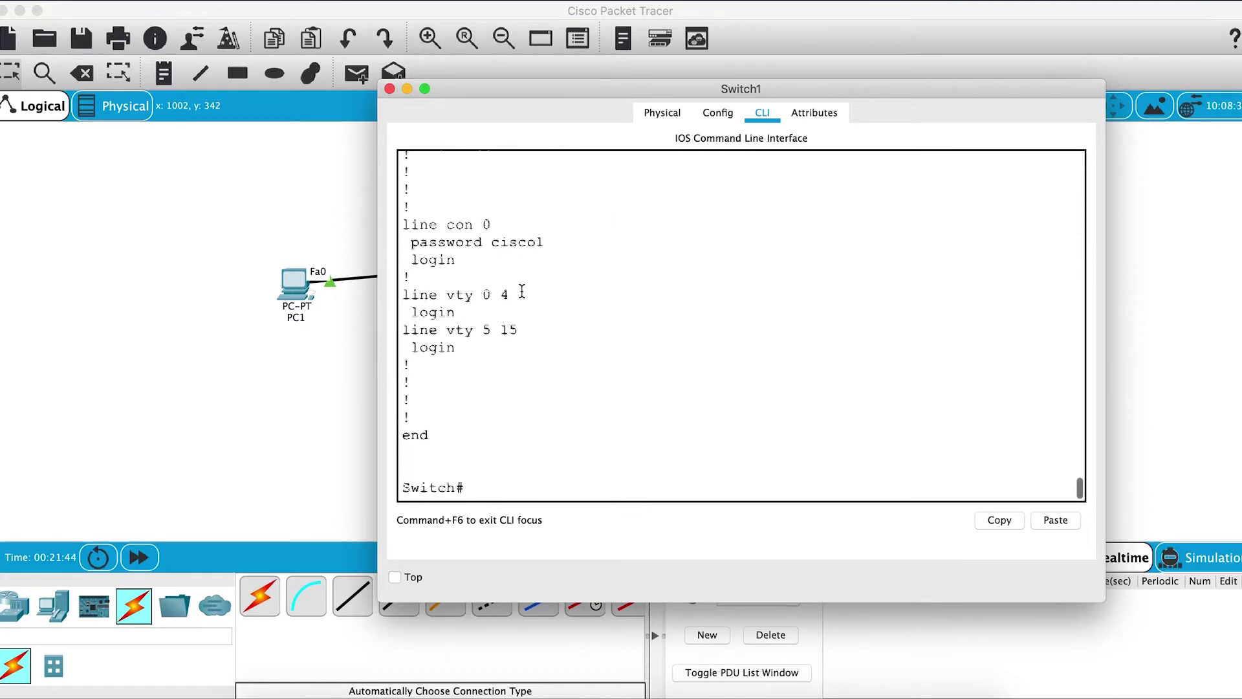
# Add fresh Switch# prompts below the end of the configuration output.
pyautogui.press('Return')
pyautogui.press('Return')
pyautogui.scroll(15, 521, 291)
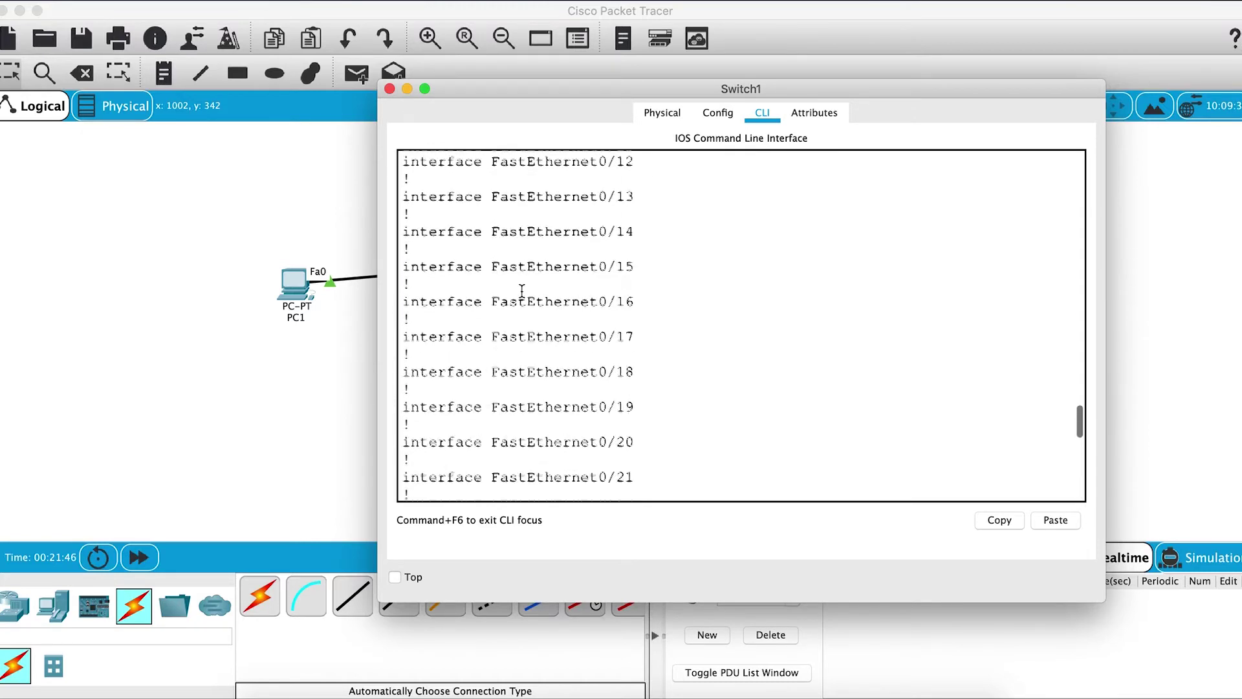
pyautogui.scroll(2, 521, 291)
pyautogui.scroll(-20, 521, 291)
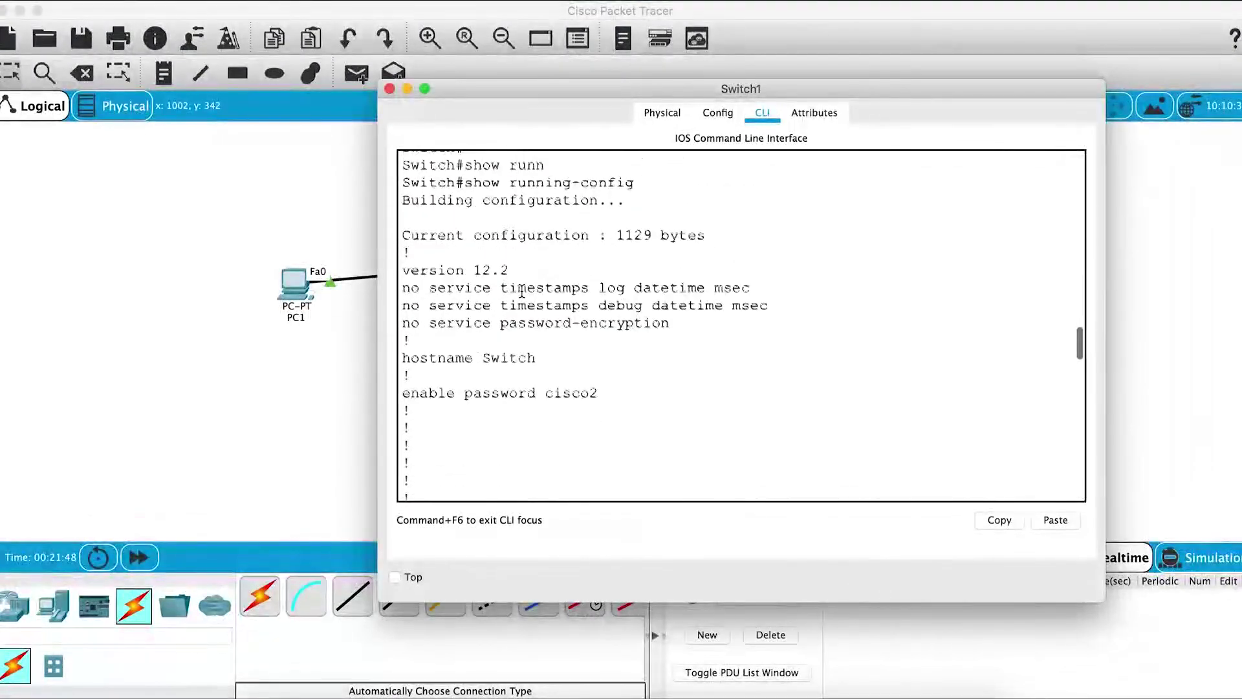
pyautogui.press('Return')
pyautogui.press('Return')
pyautogui.press('Return')
pyautogui.press('Return')
pyautogui.press('Return')
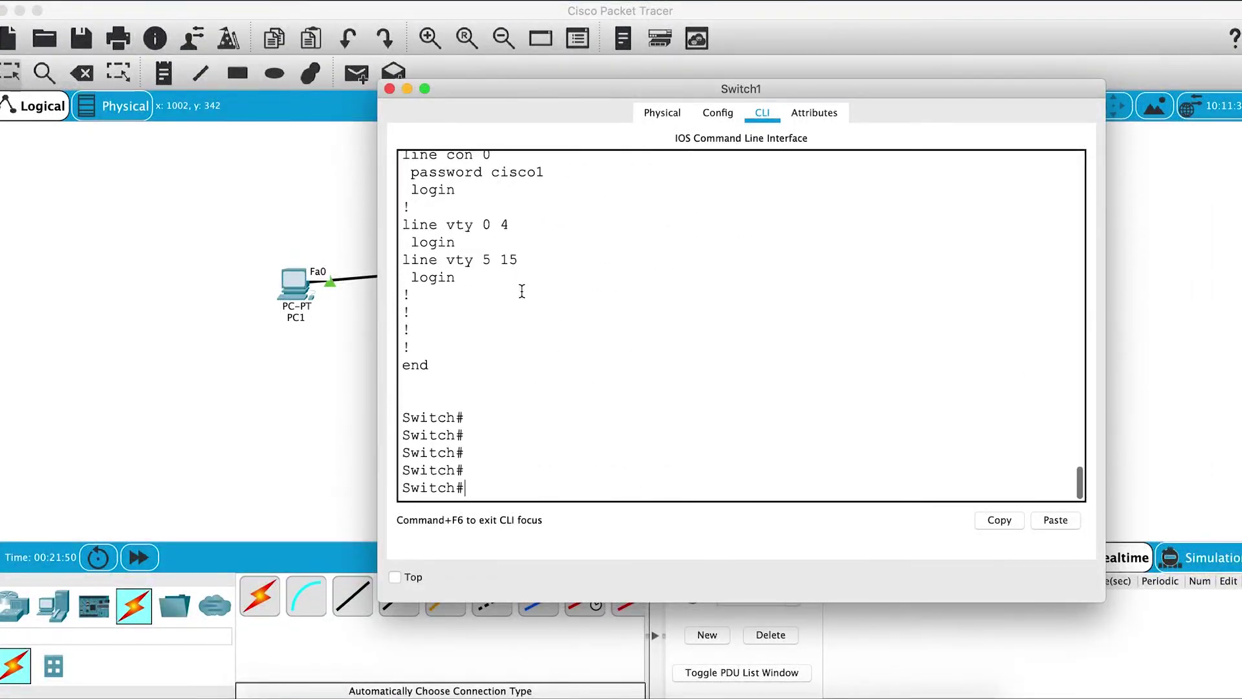
# In global configuration mode, set an enable secret with the new secret password.
pyautogui.write('configure term')
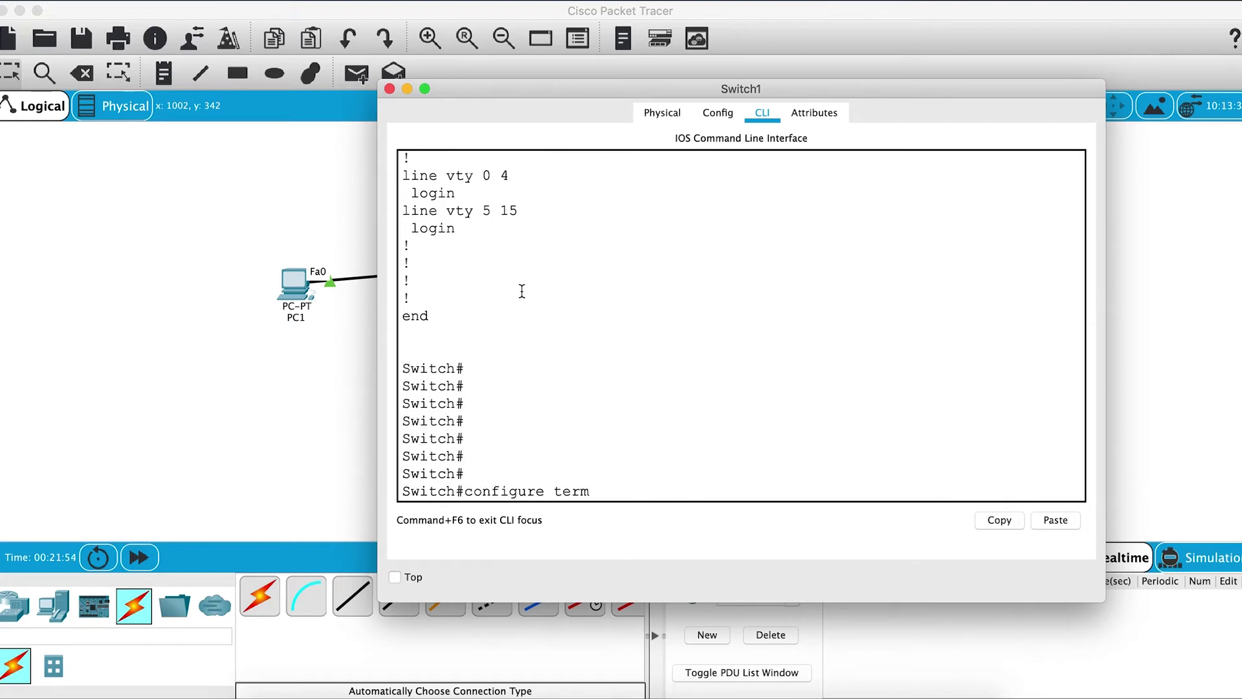
pyautogui.write('inal')
pyautogui.press('Return')
pyautogui.press('Return')
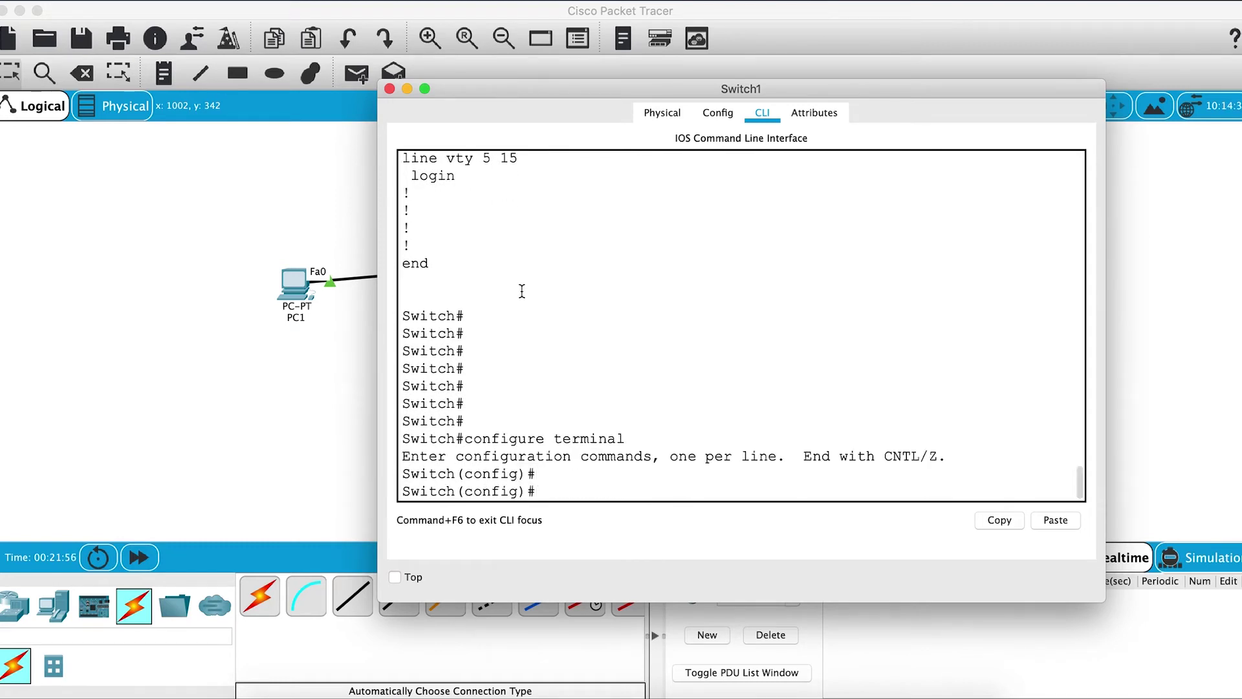
pyautogui.write('enable serv')
pyautogui.press('BackSpace')
pyautogui.press('BackSpace')
pyautogui.press('Tab')
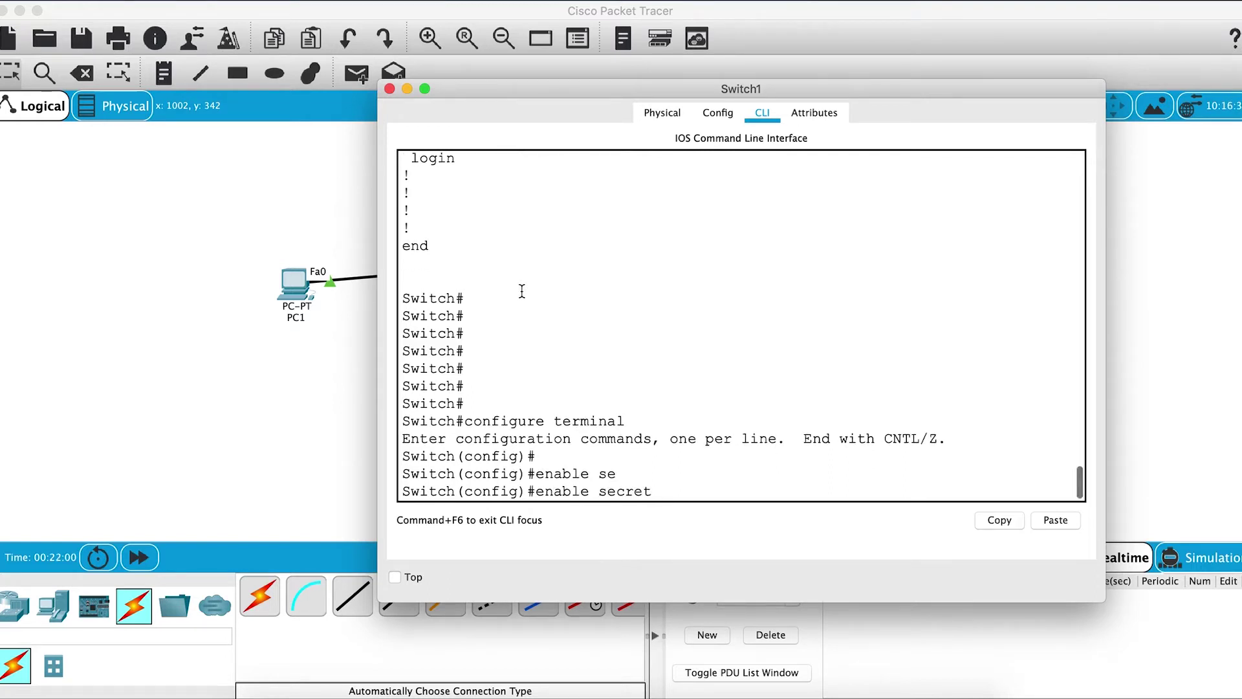
pyautogui.write('?')
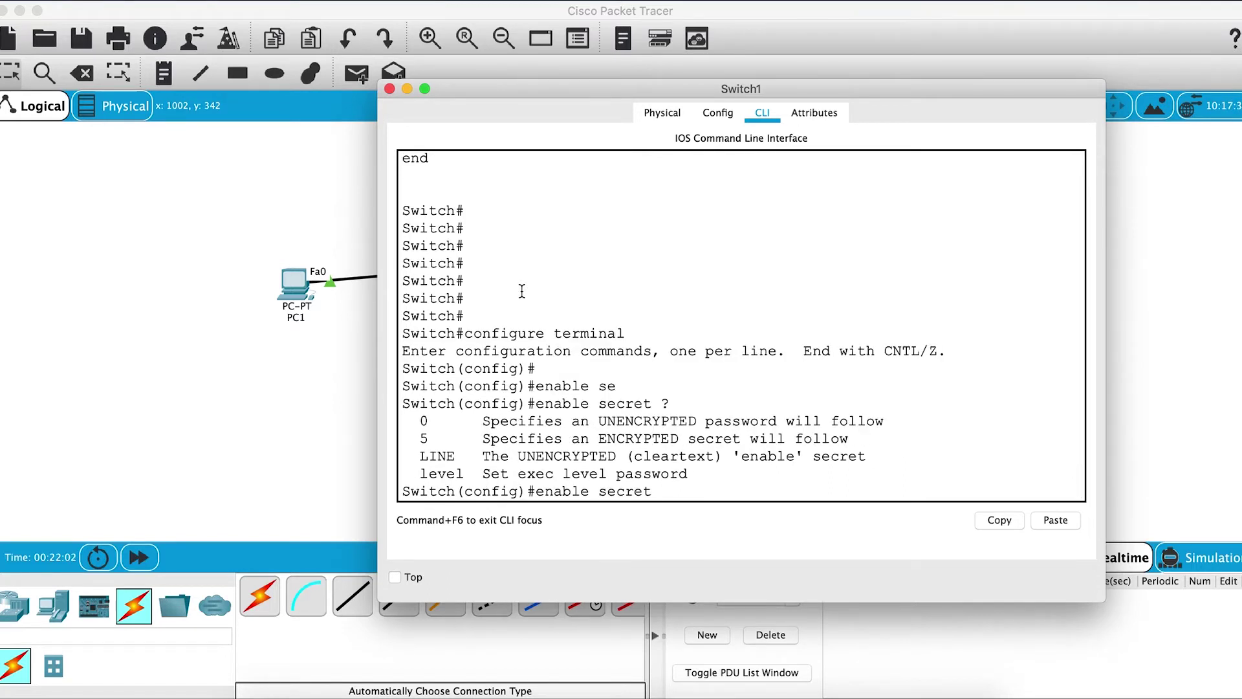
pyautogui.write('cisco3')
pyautogui.press('Return')
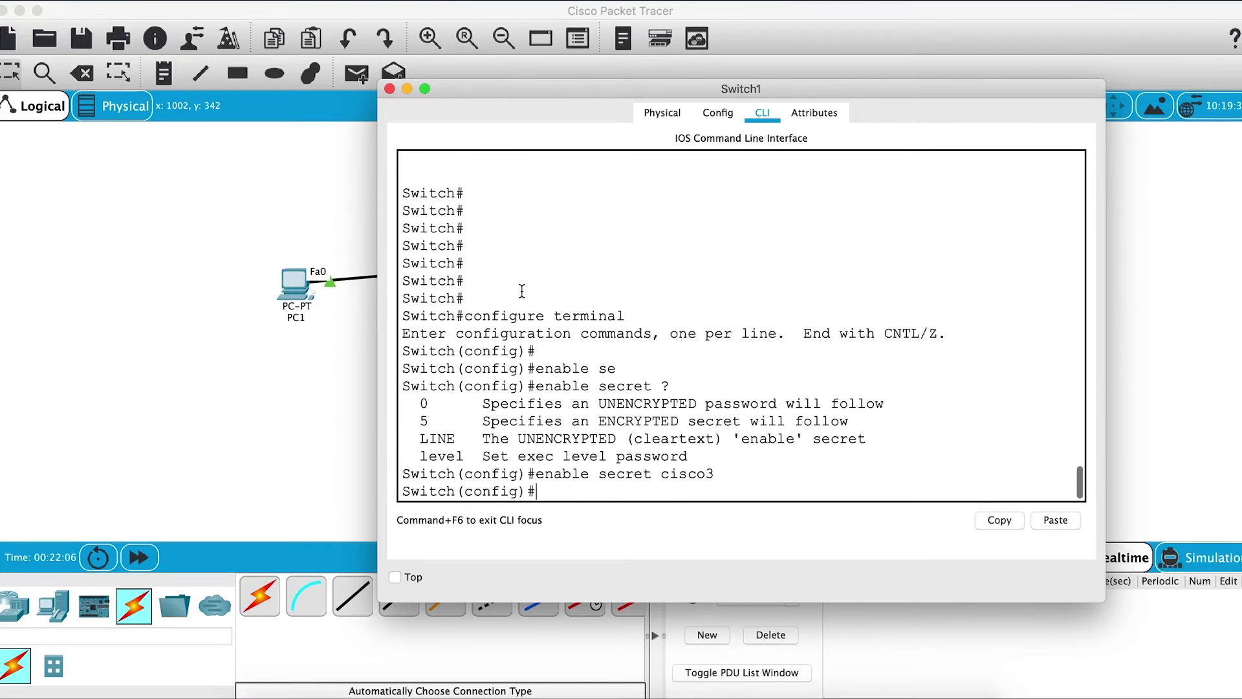
pyautogui.press('Return')
# Exit configuration mode and log out of the console session.
pyautogui.write('exit')
pyautogui.press('Return')
pyautogui.press('Return')
pyautogui.write('exit')
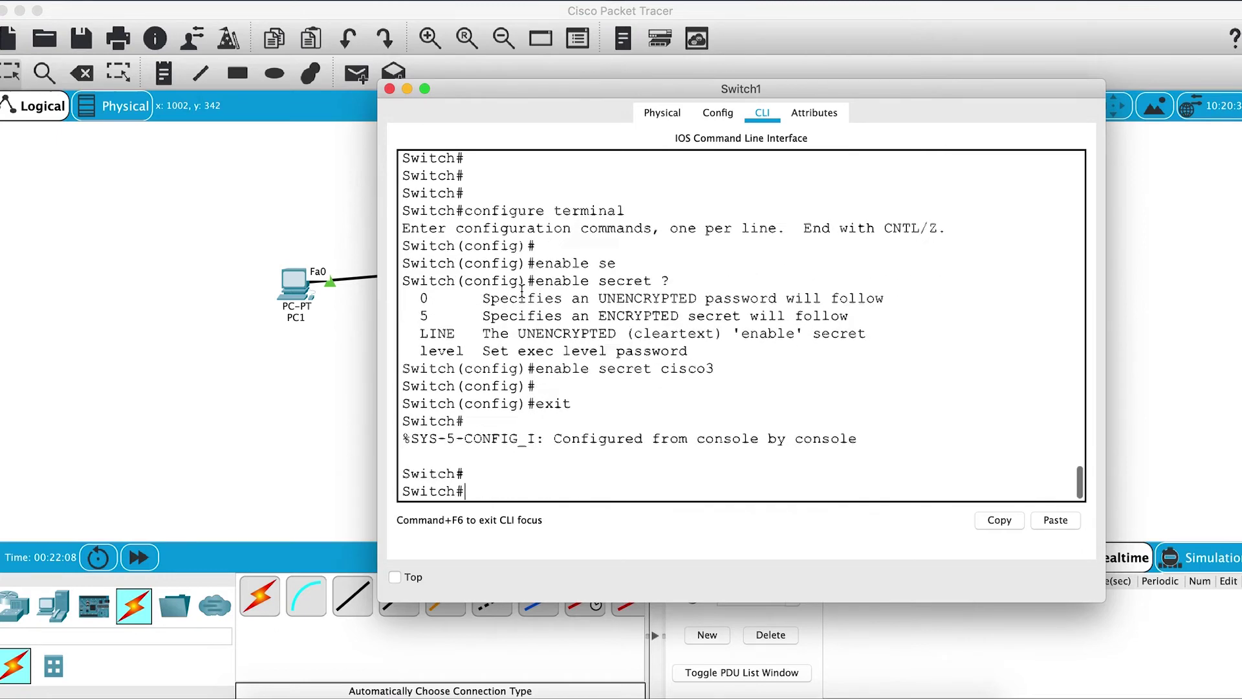
pyautogui.press('Return')
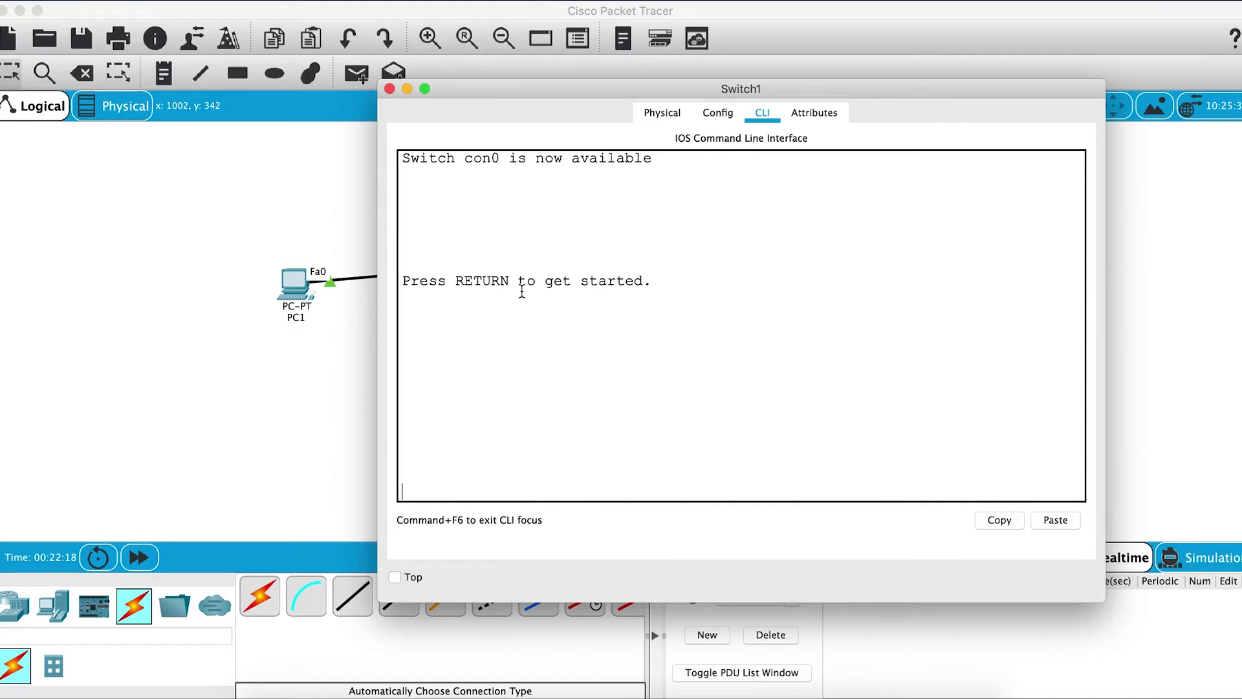
# Log back in with the console password and reach privileged mode using the enable secret.
pyautogui.press('Return')
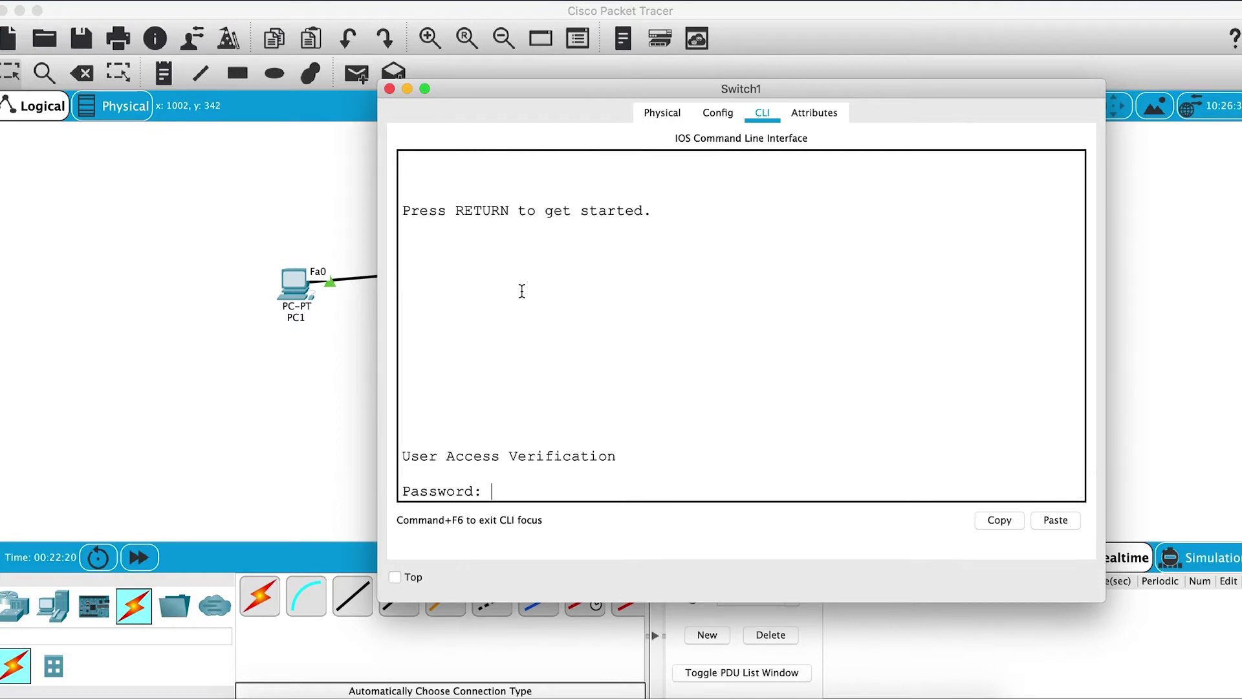
pyautogui.press('Return')
pyautogui.write('enable')
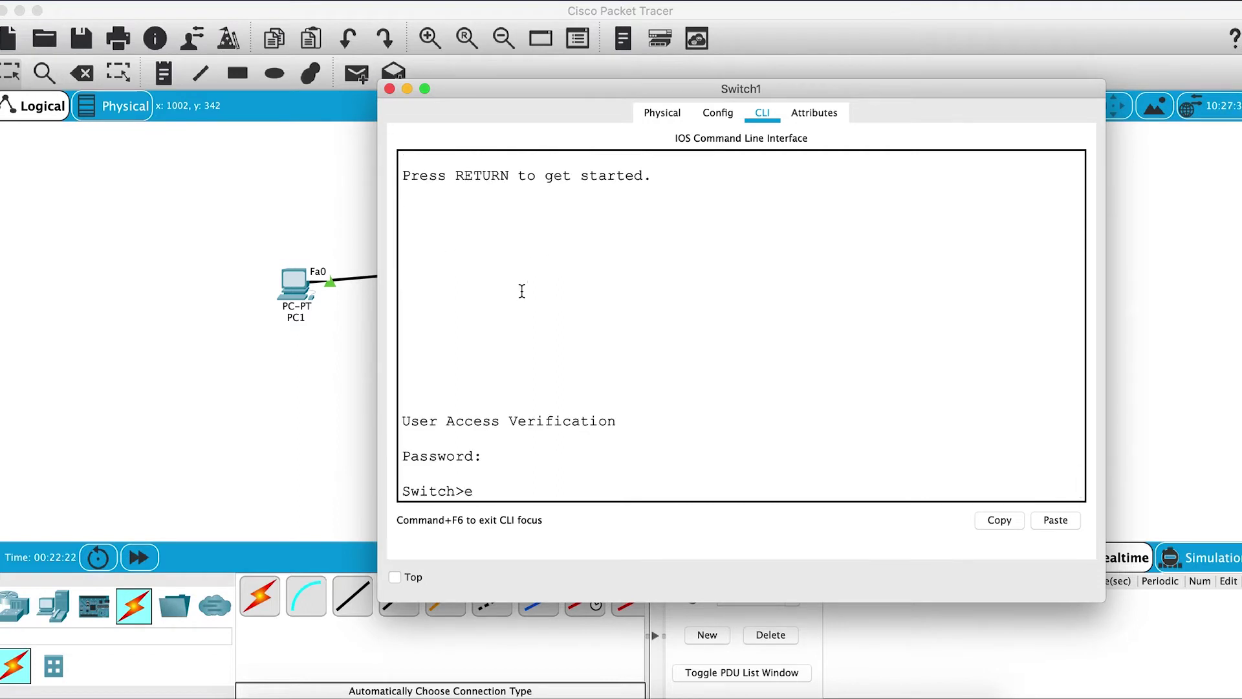
pyautogui.press('Return')
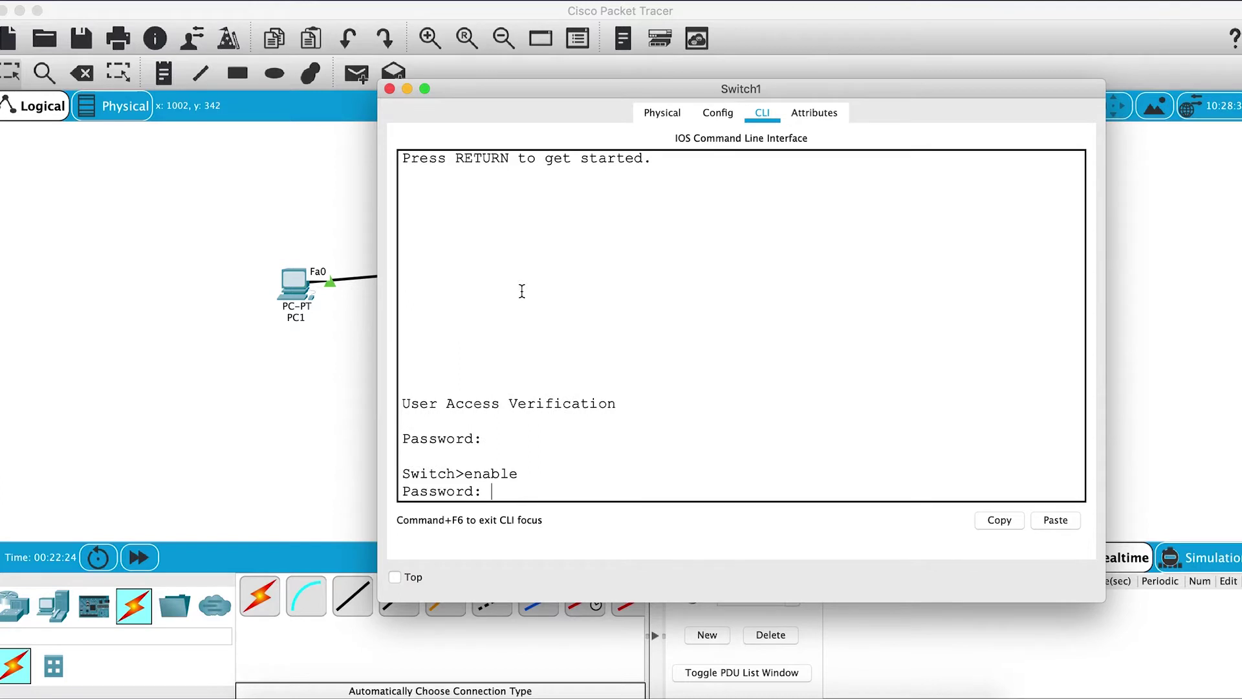
pyautogui.press('Return')
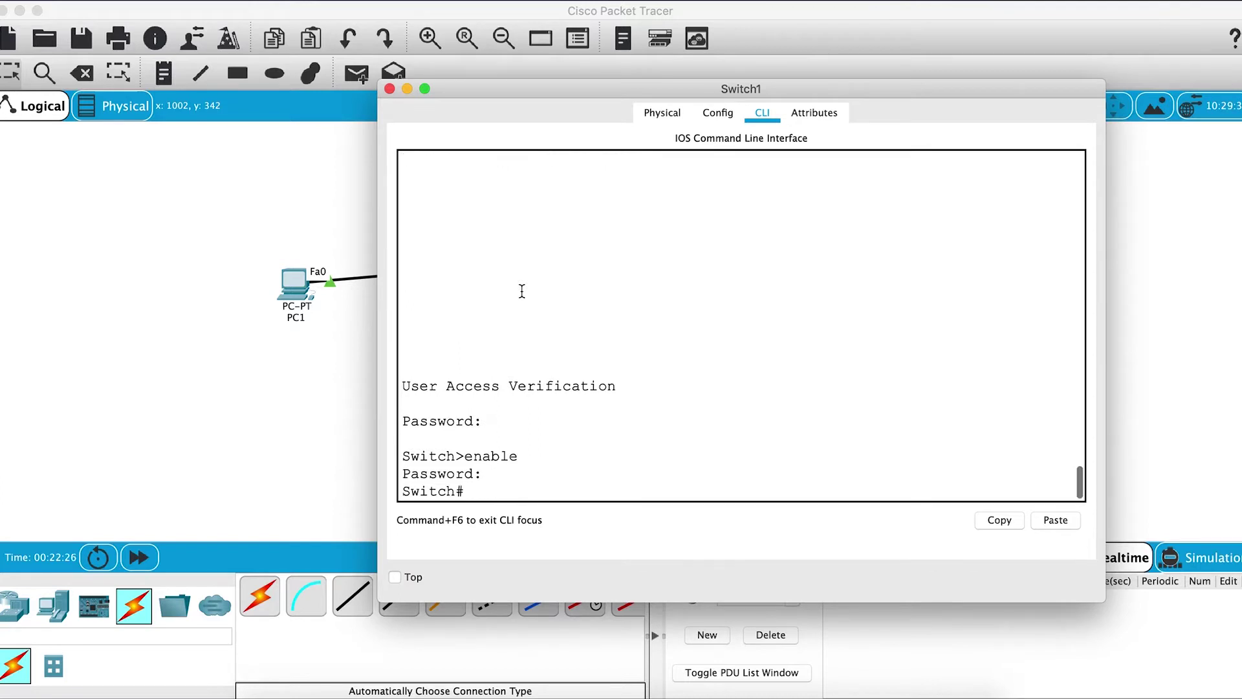
pyautogui.press('Return')
# Show running-config and highlight the plain-text enable password and type 5 enable secret lines.
pyautogui.write('show running-config')
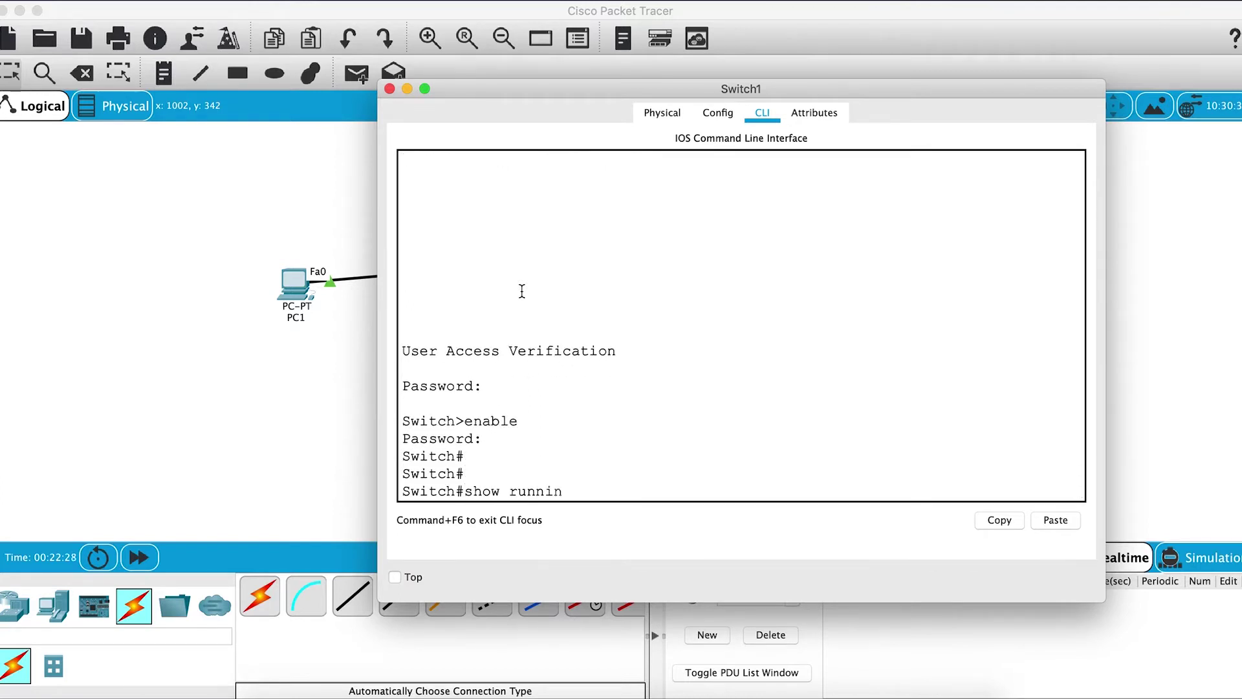
pyautogui.press('Tab')
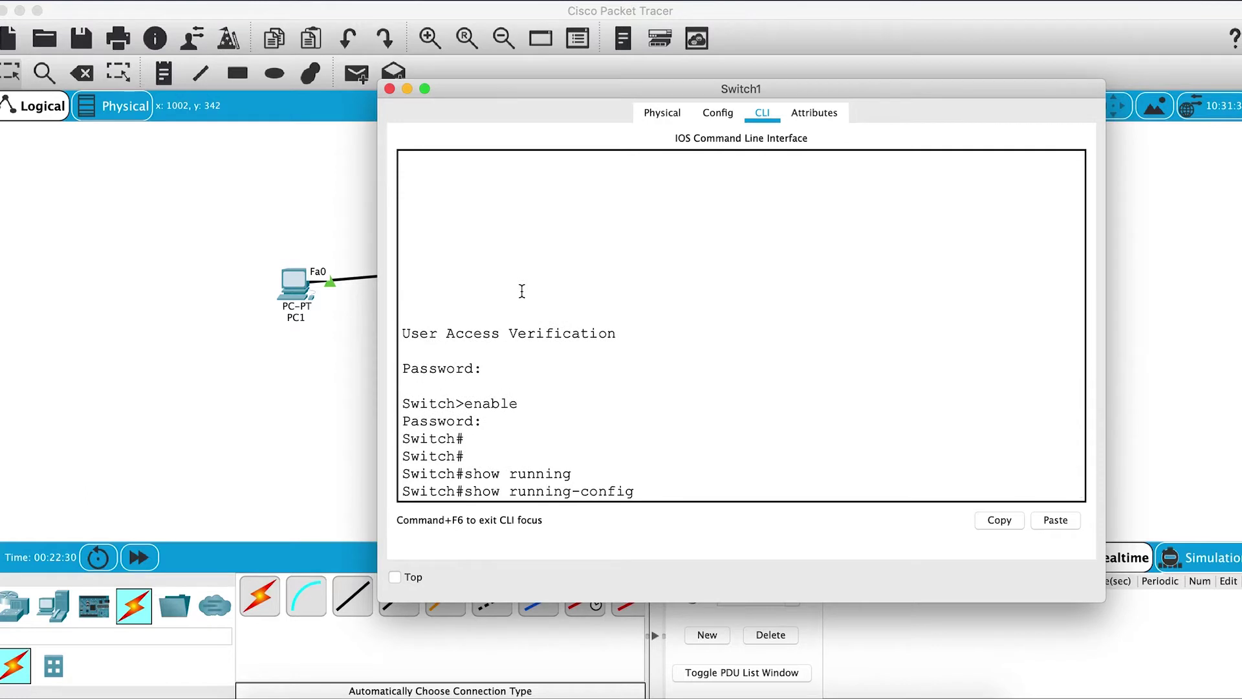
pyautogui.press('Return')
pyautogui.moveTo(409, 316); pyautogui.dragTo(595, 310)
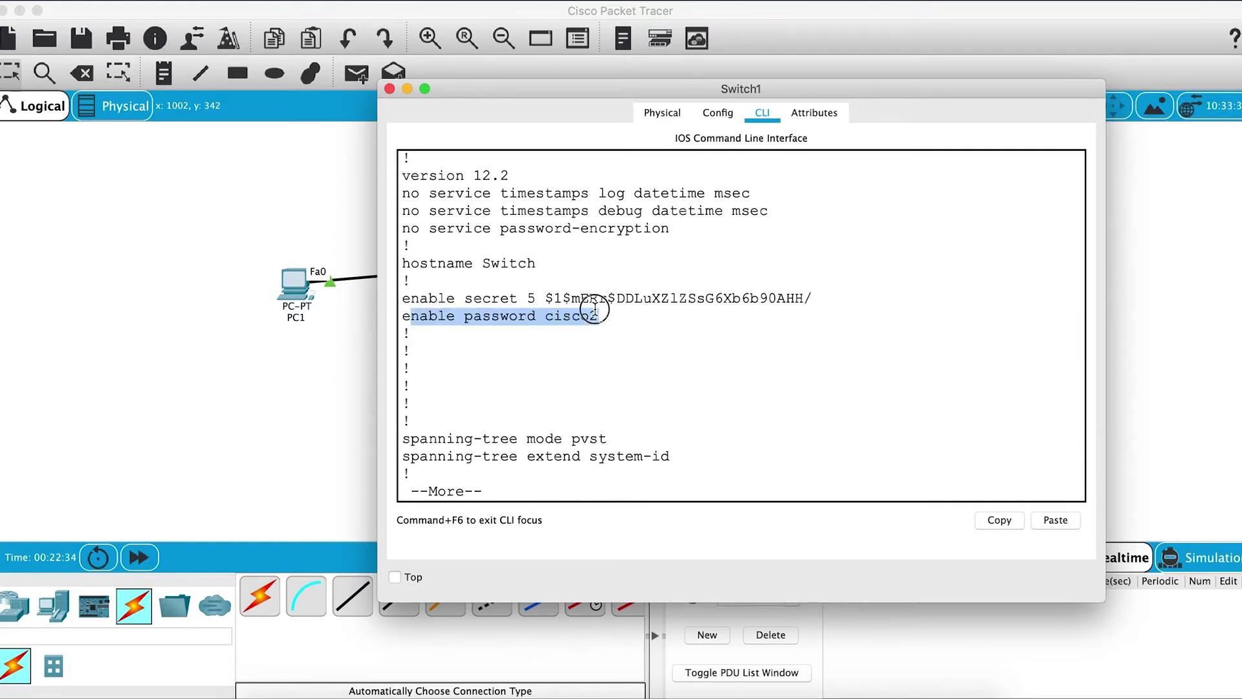
pyautogui.moveTo(419, 298); pyautogui.dragTo(847, 297)
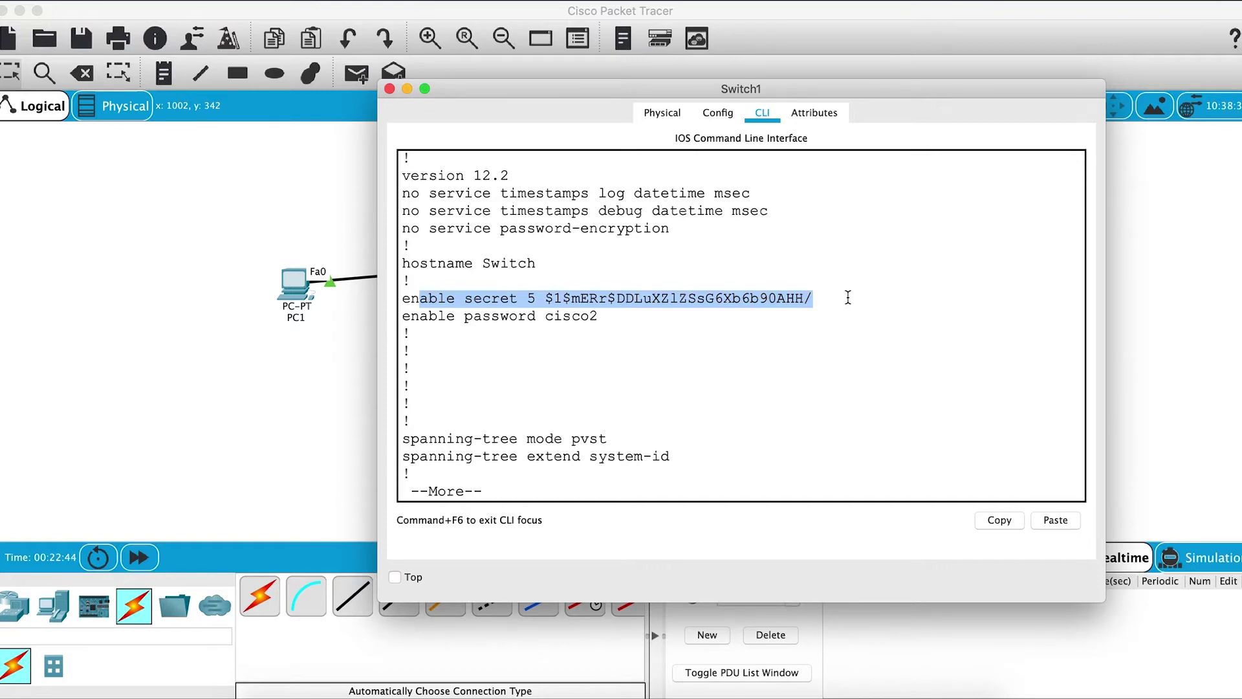
pyautogui.press('Return')
pyautogui.press('Return')
pyautogui.press('Return')
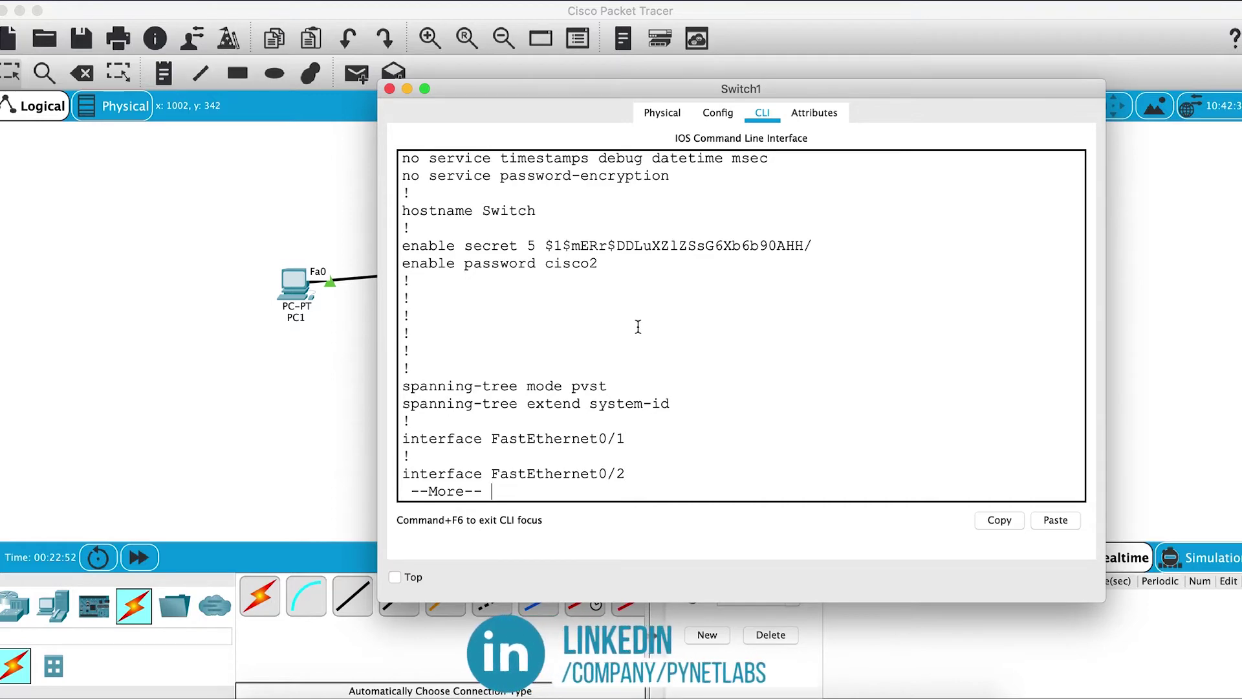
pyautogui.click(319, 387)
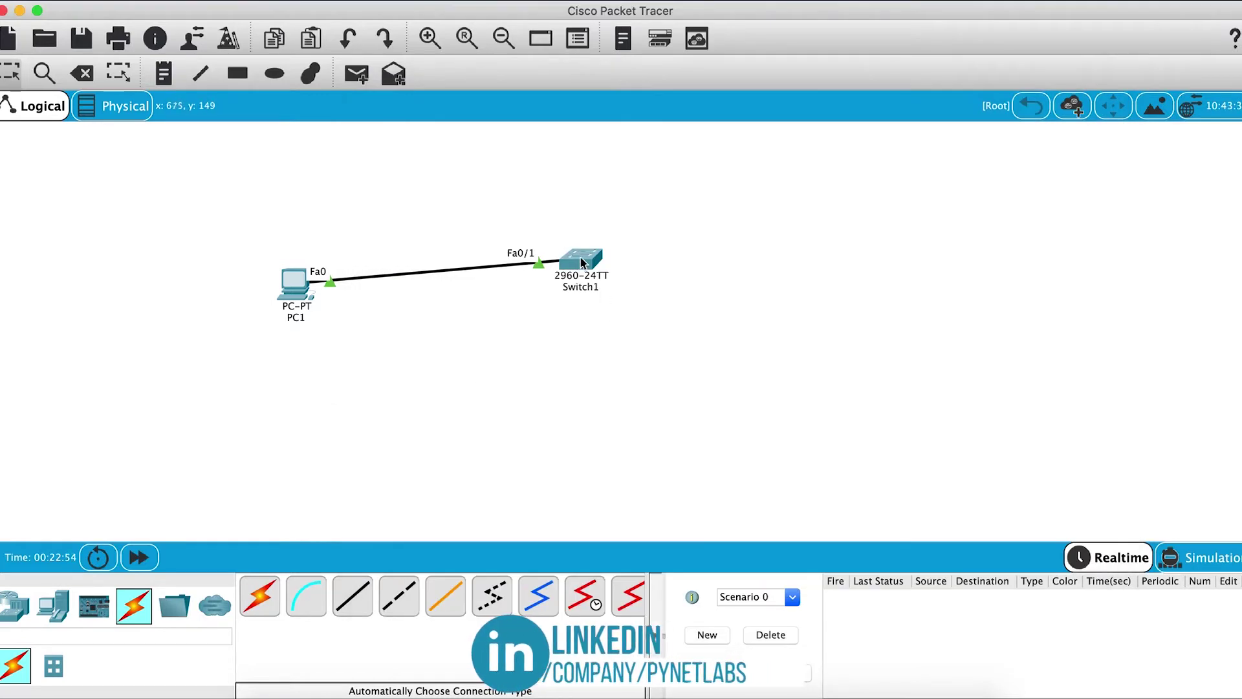
pyautogui.moveTo(576, 260)
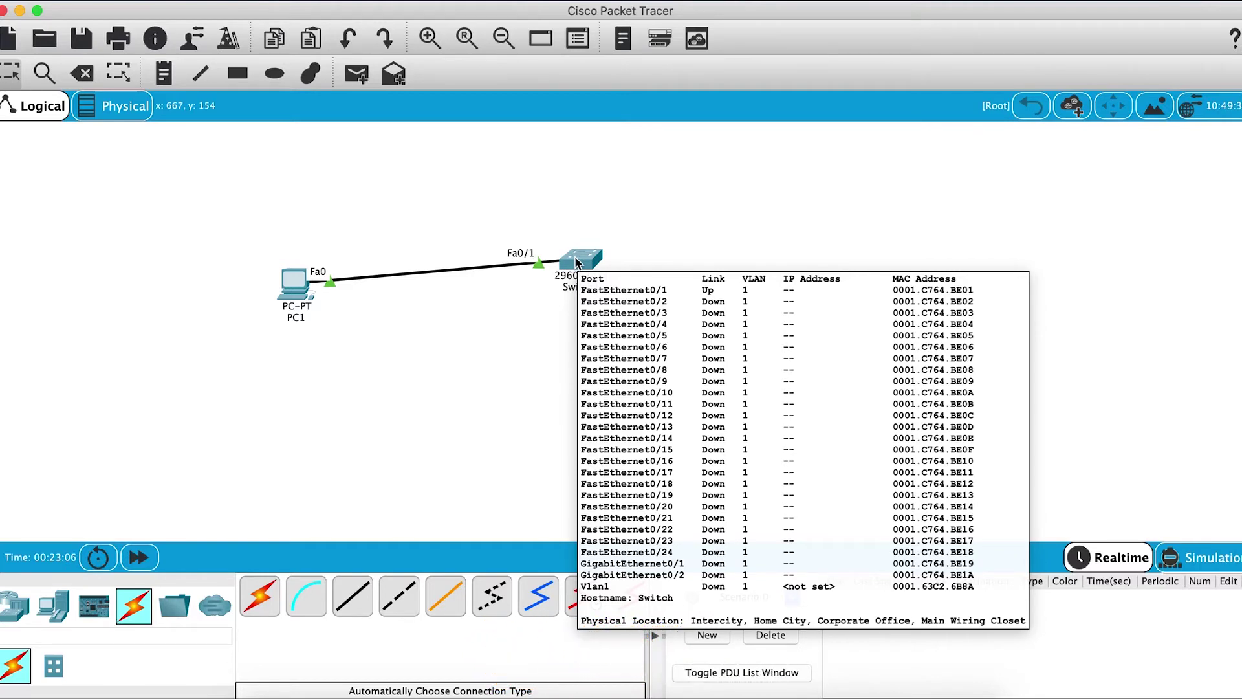
pyautogui.click(577, 263)
pyautogui.press('Return')
pyautogui.press('Return')
pyautogui.press('Return')
pyautogui.press('Return')
pyautogui.press('Return')
pyautogui.press('Return')
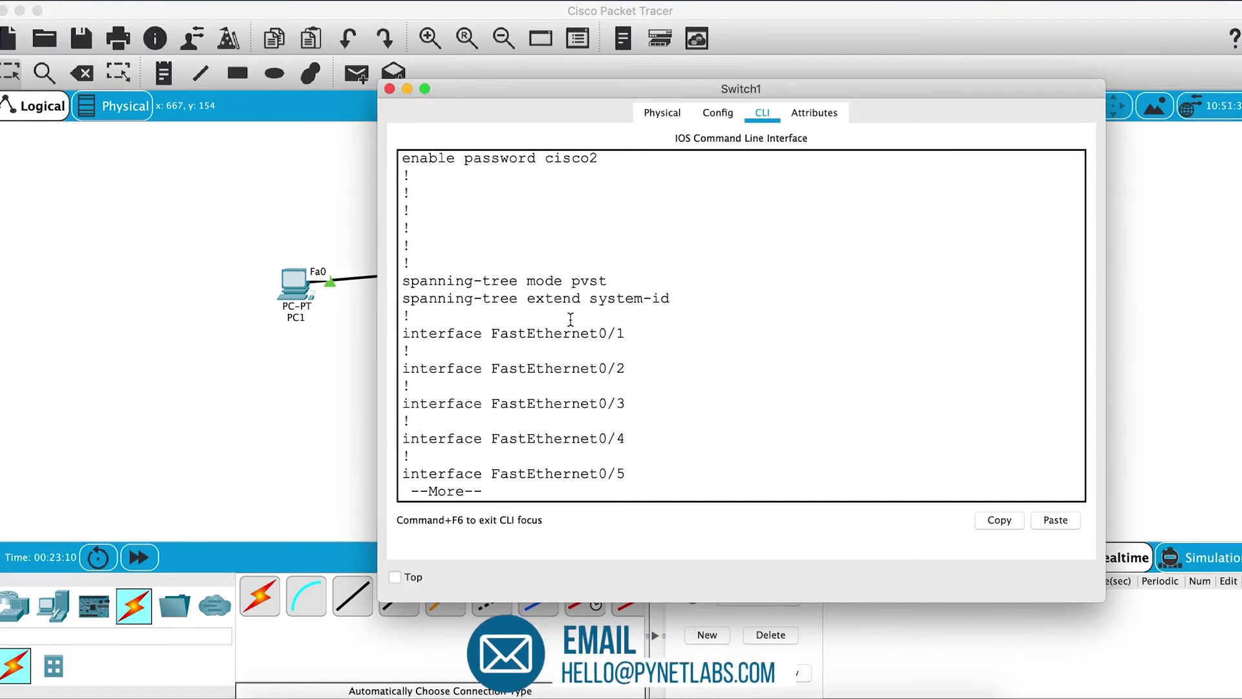
# Quit the --More-- output and enter configuration for interface FastEthernet0/1 via configure terminal.
pyautogui.write('q')
pyautogui.write('configur')
pyautogui.write('e term')
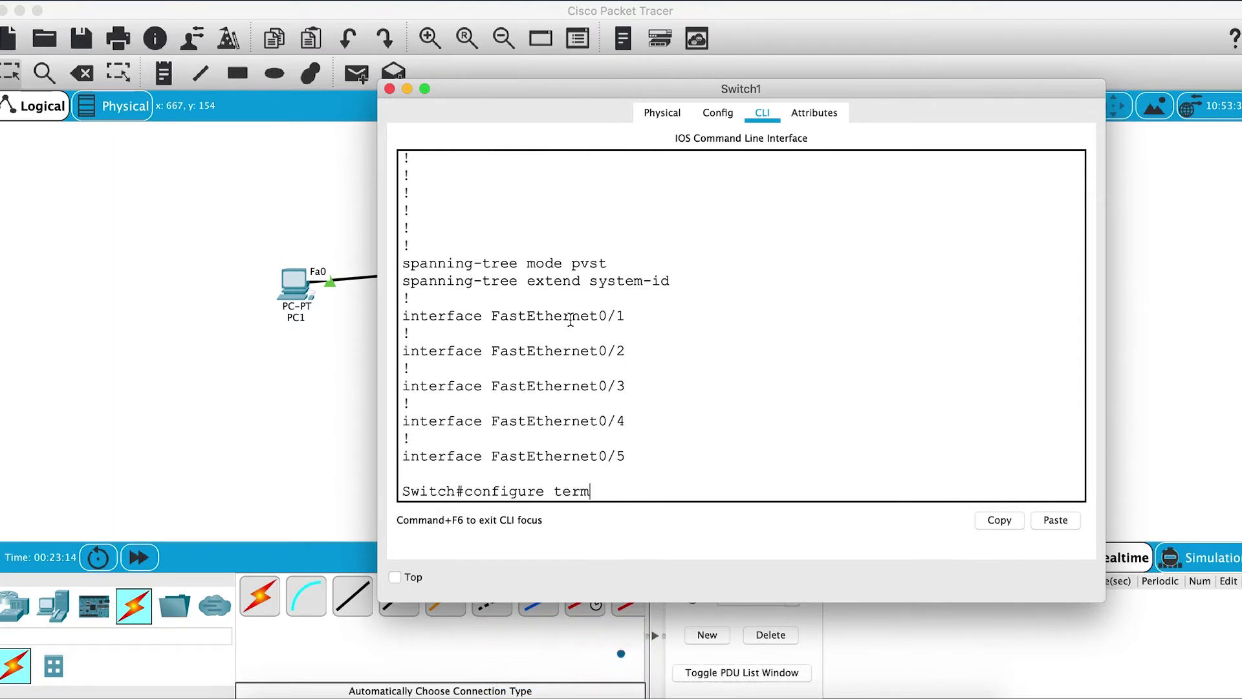
pyautogui.write('inal')
pyautogui.press('Return')
pyautogui.press('Return')
pyautogui.write('interface fa 0/1')
pyautogui.press('Return')
pyautogui.press('Return')
pyautogui.press('Return')
pyautogui.press('Return')
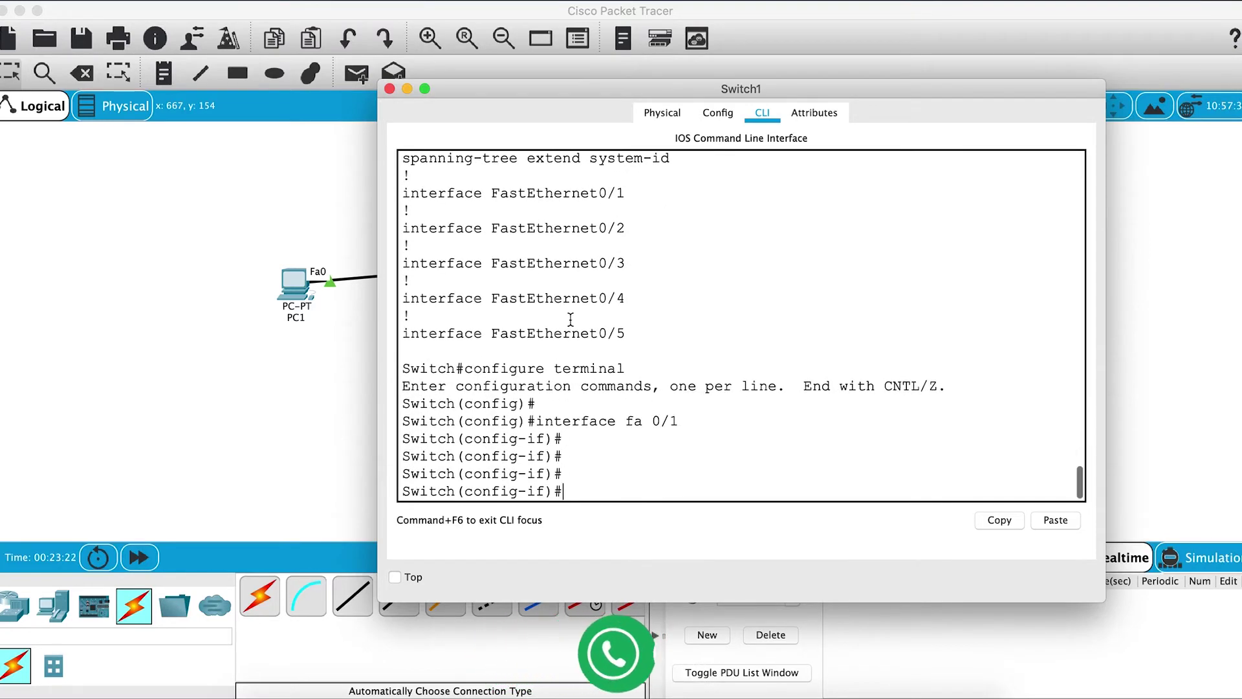
# Try ip add on the interface, get % Unrecognized command, and erase the unfinished text.
pyautogui.write('ip add')
pyautogui.press('Tab')
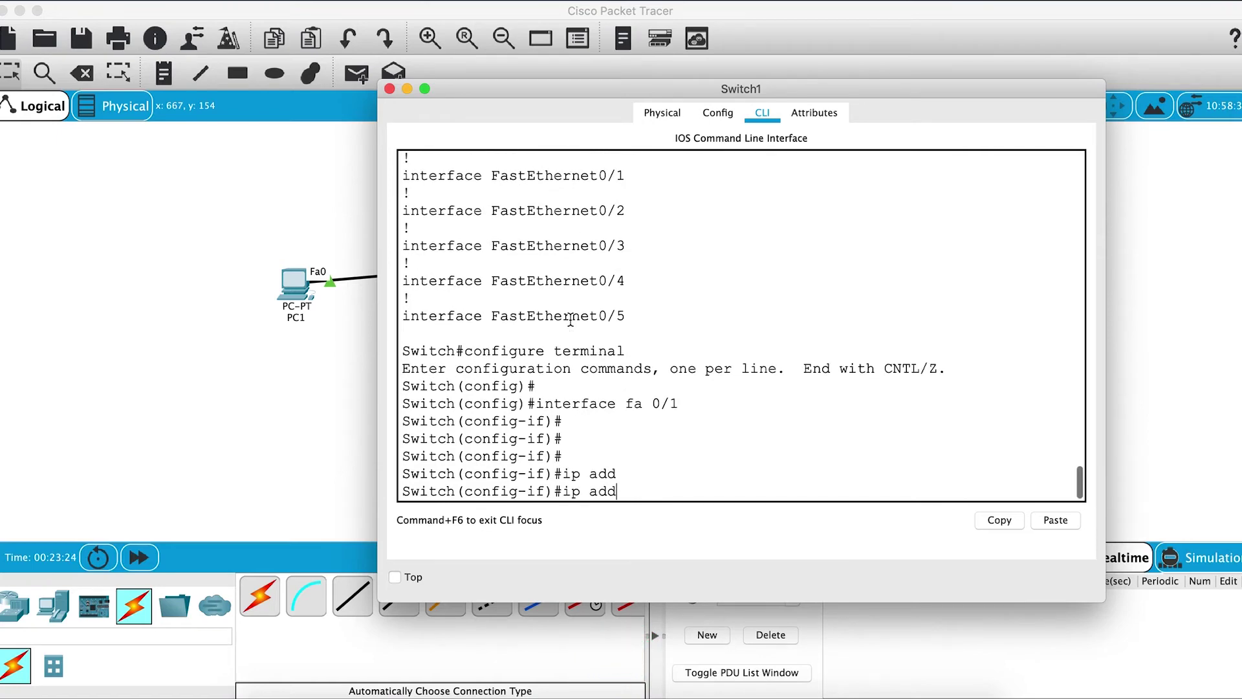
pyautogui.press('Tab')
pyautogui.press('Tab')
pyautogui.press('Tab')
pyautogui.press('Tab')
pyautogui.press('Tab')
pyautogui.press('Tab')
pyautogui.press('Tab')
pyautogui.press('Tab')
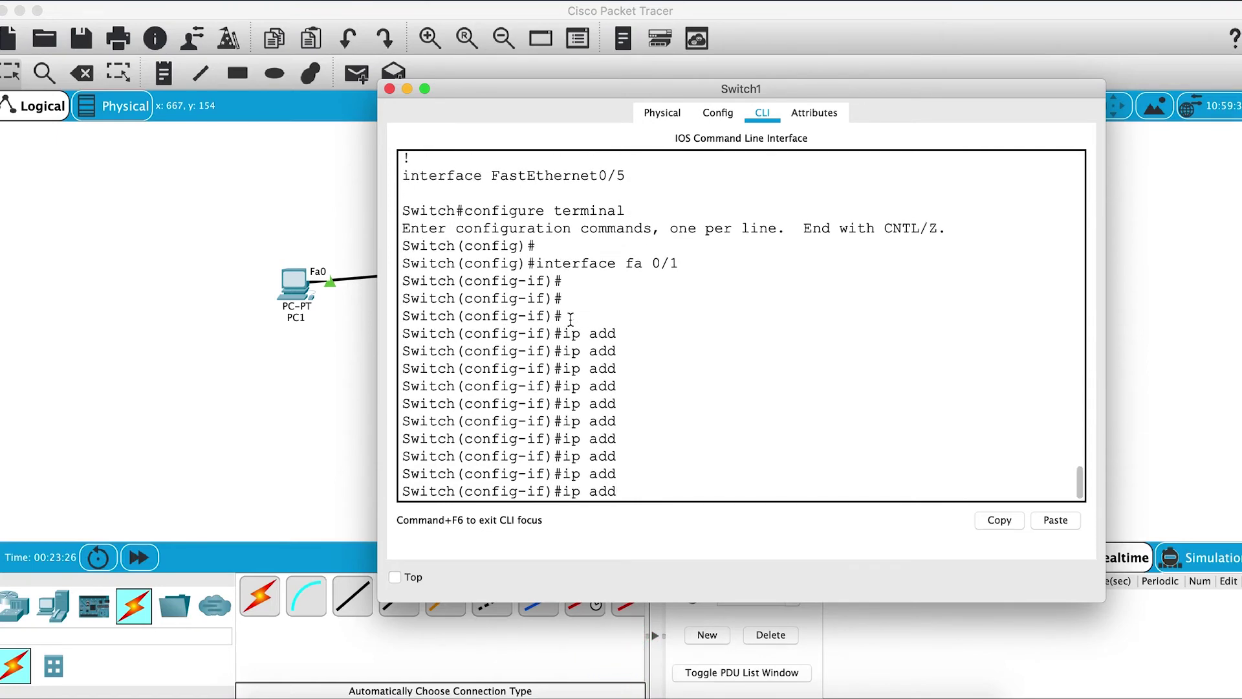
pyautogui.press('Tab')
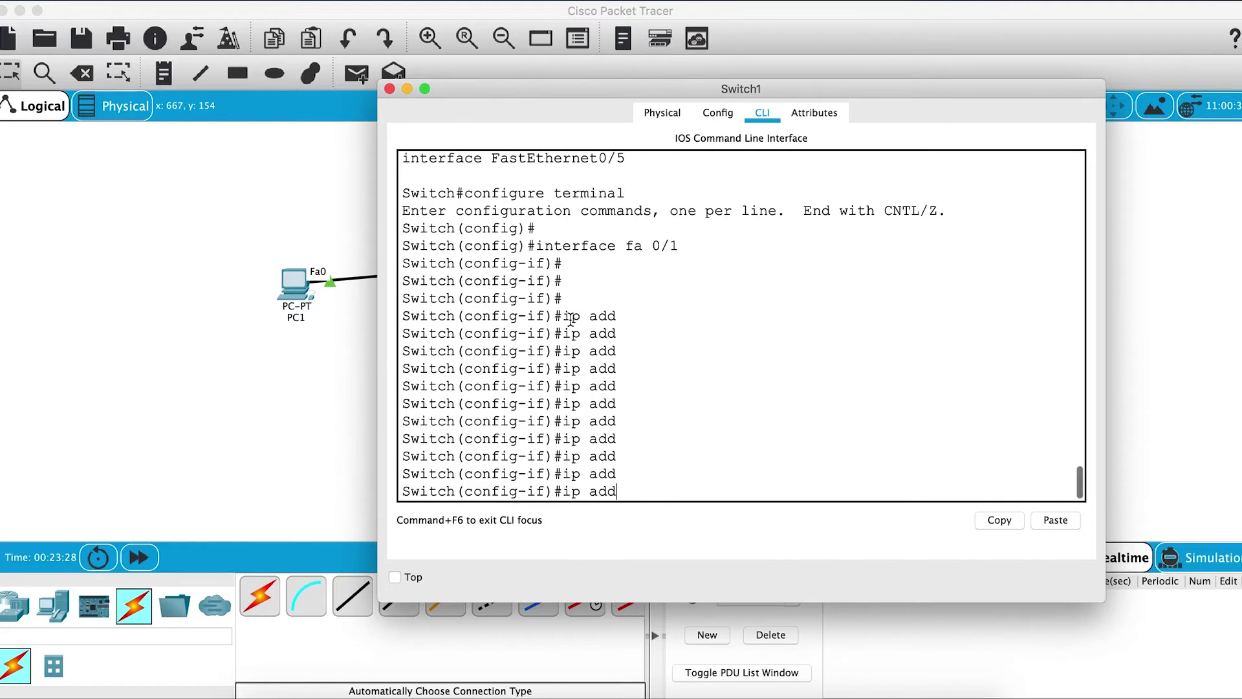
pyautogui.write('?')
pyautogui.moveTo(452, 461); pyautogui.dragTo(560, 498)
pyautogui.click(582, 476)
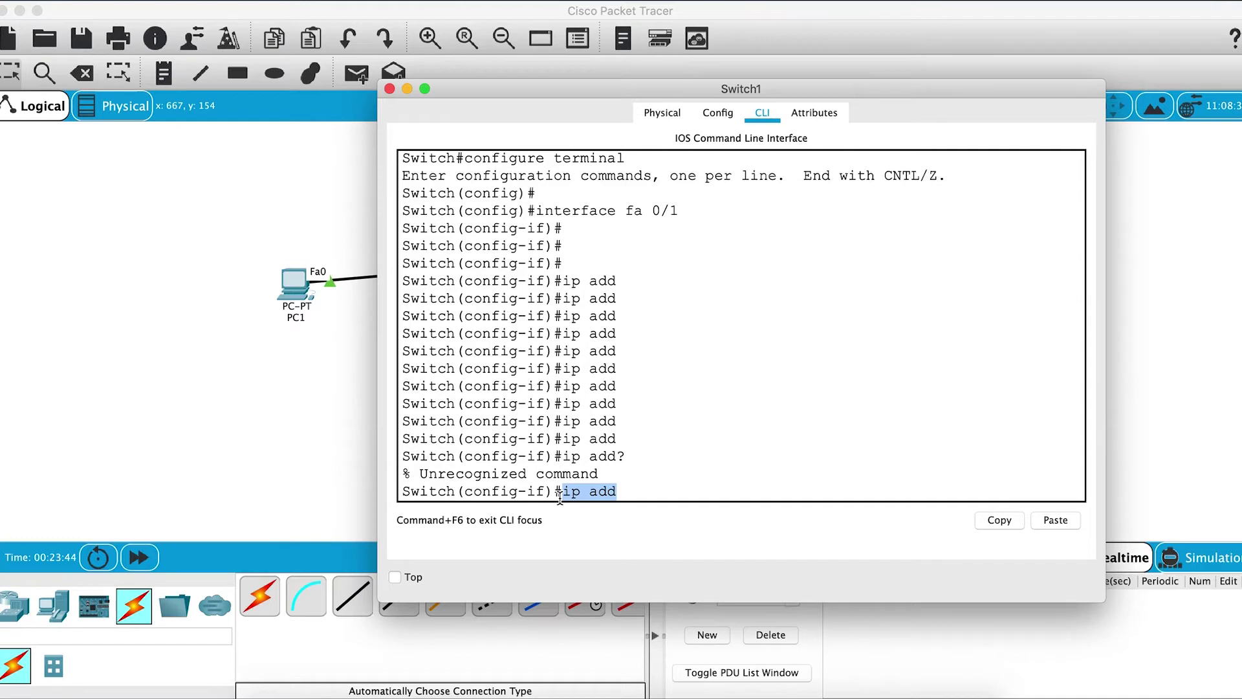
pyautogui.press('BackSpace')
pyautogui.press('BackSpace')
pyautogui.press('BackSpace')
pyautogui.press('BackSpace')
pyautogui.press('BackSpace')
pyautogui.press('BackSpace')
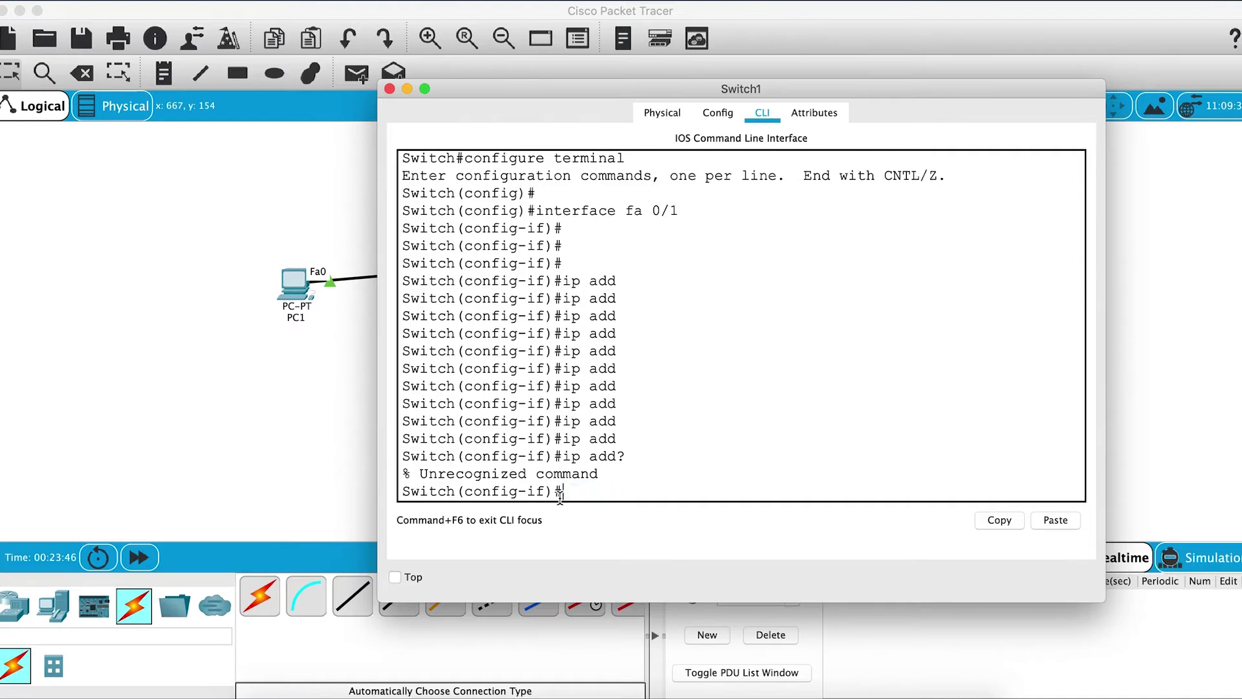
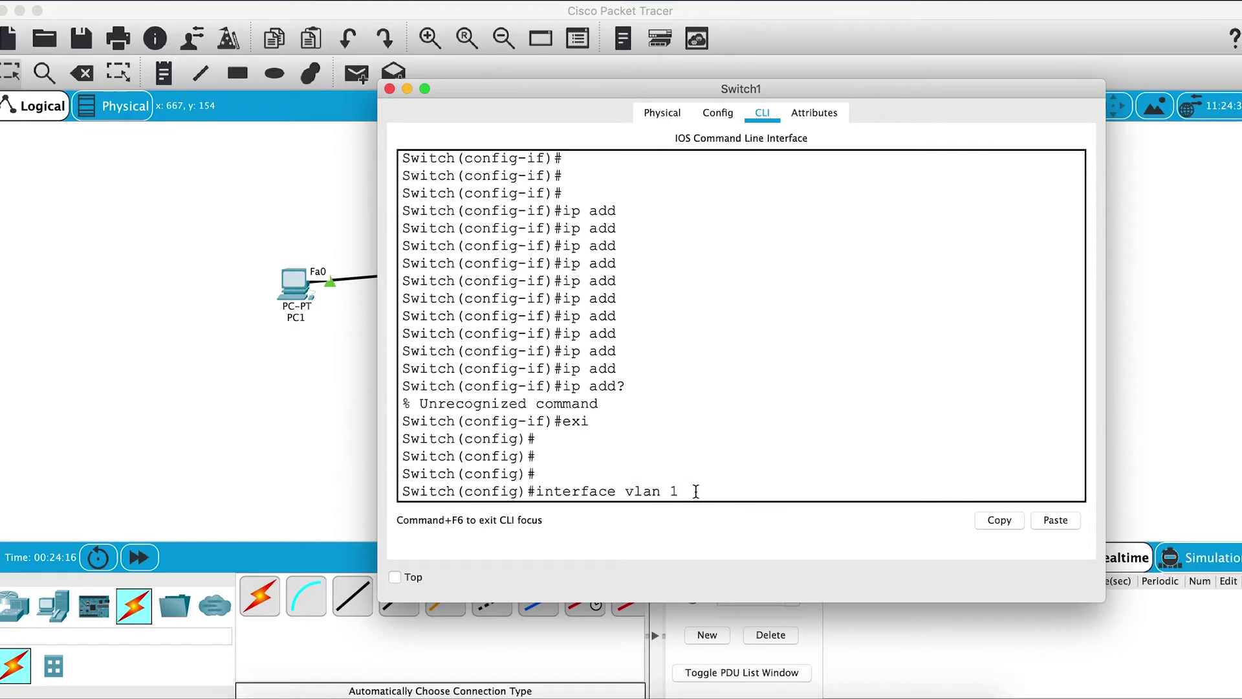
# Bring Switch1's Vlan1 interface up with no shutdown.
pyautogui.press('Return')
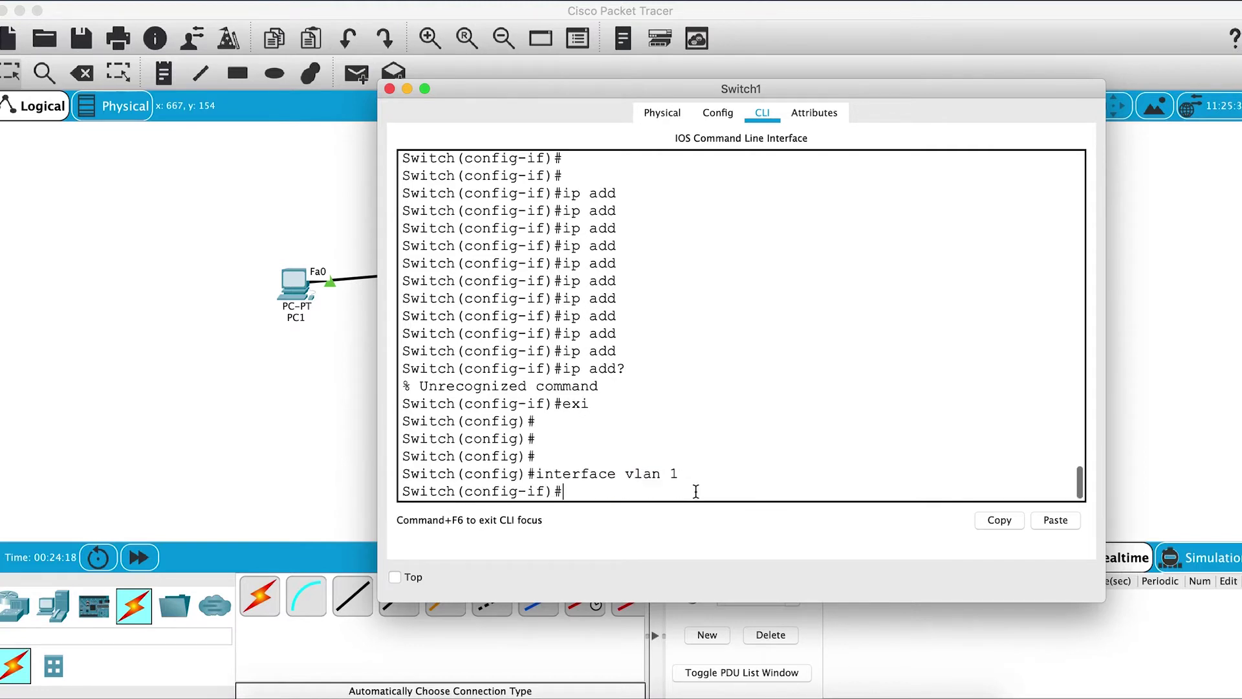
pyautogui.write('no shutdown')
pyautogui.press('Return')
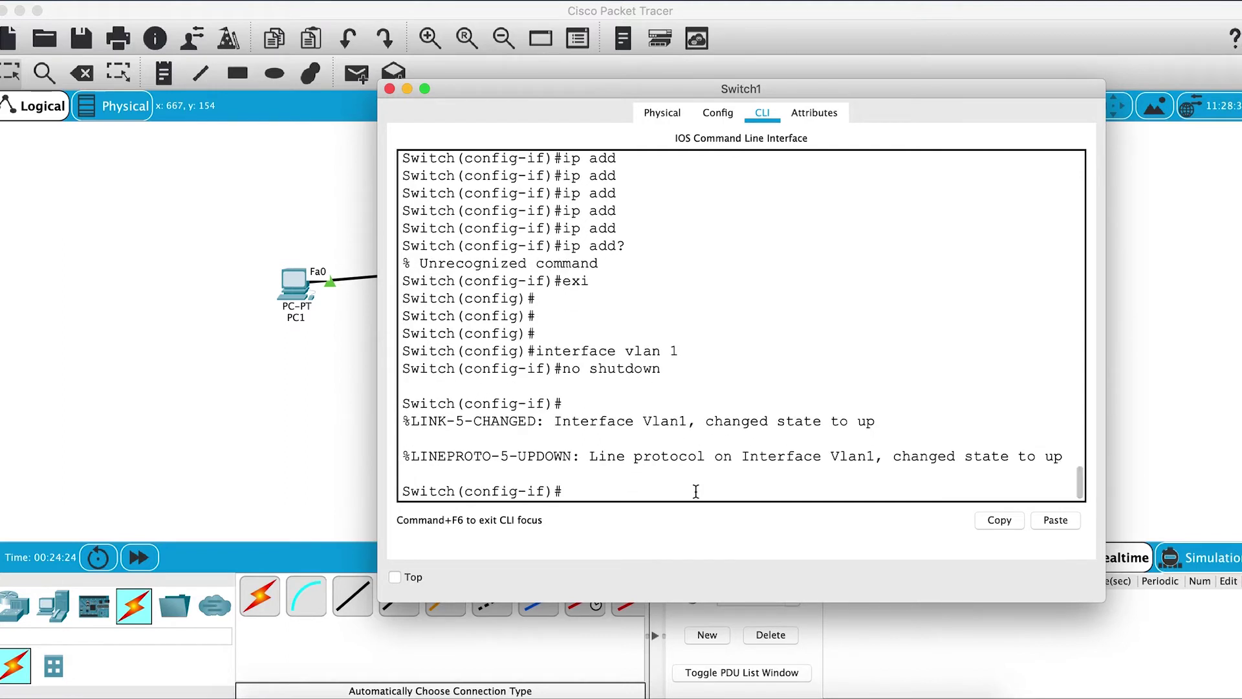
pyautogui.moveTo(616, 409); pyautogui.dragTo(660, 465)
pyautogui.click(660, 467)
pyautogui.press('Return')
pyautogui.press('Return')
# Exit back to privileged mode and enter show ip interface brief.
pyautogui.write('exit')
pyautogui.press('Return')
pyautogui.press('Return')
pyautogui.write('e')
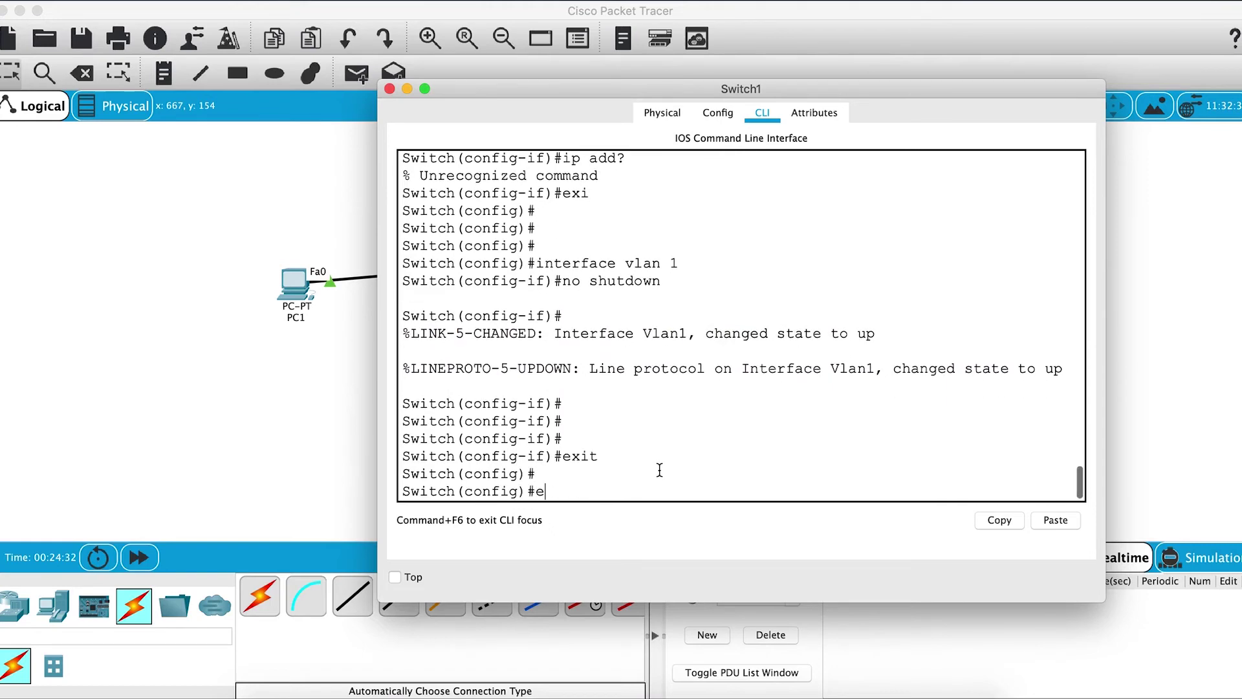
pyautogui.write('xit')
pyautogui.press('Return')
pyautogui.press('Return')
pyautogui.write('show ip interface rb')
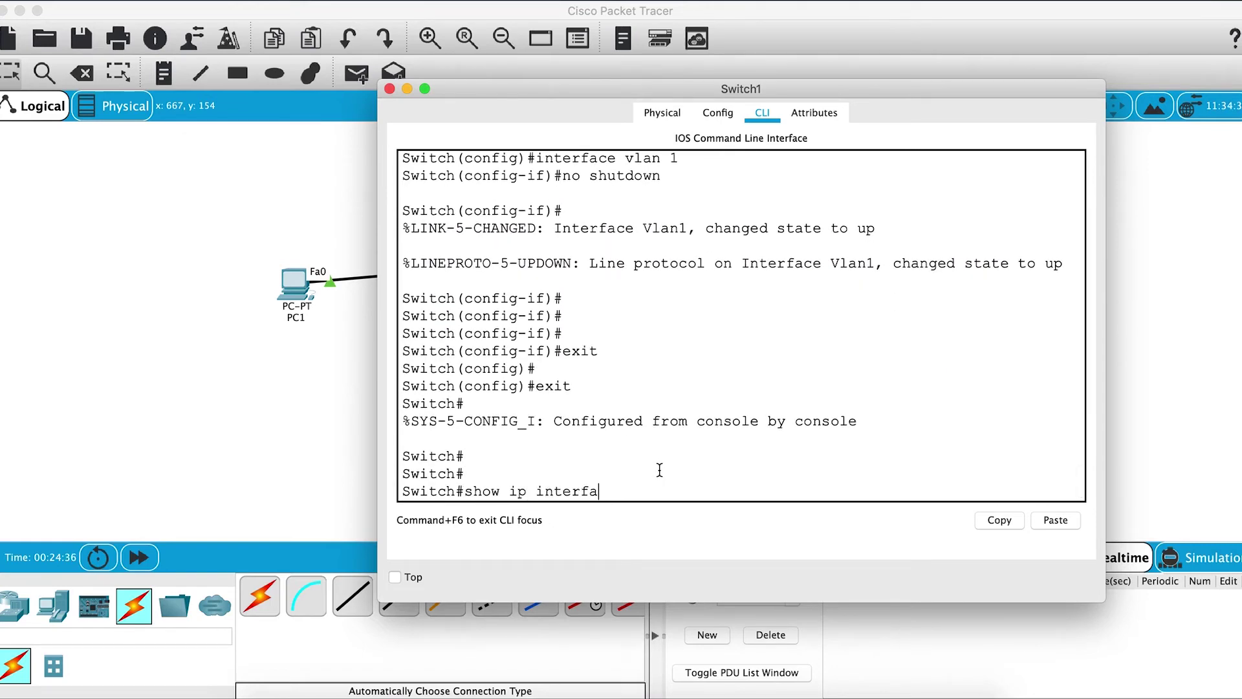
pyautogui.press('BackSpace')
pyautogui.press('BackSpace')
pyautogui.write('brief')
# Run show ip interface brief and page through the full interface list.
pyautogui.press('Return')
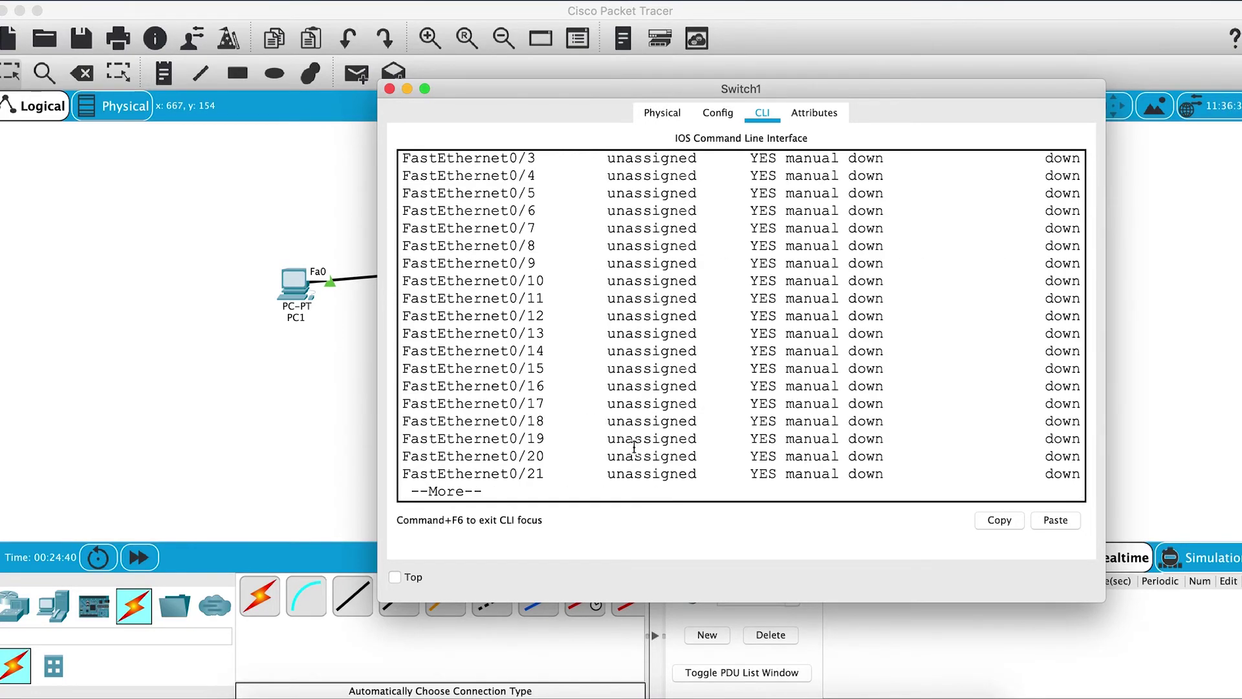
pyautogui.scroll(3, 572, 375)
pyautogui.scroll(2, 572, 375)
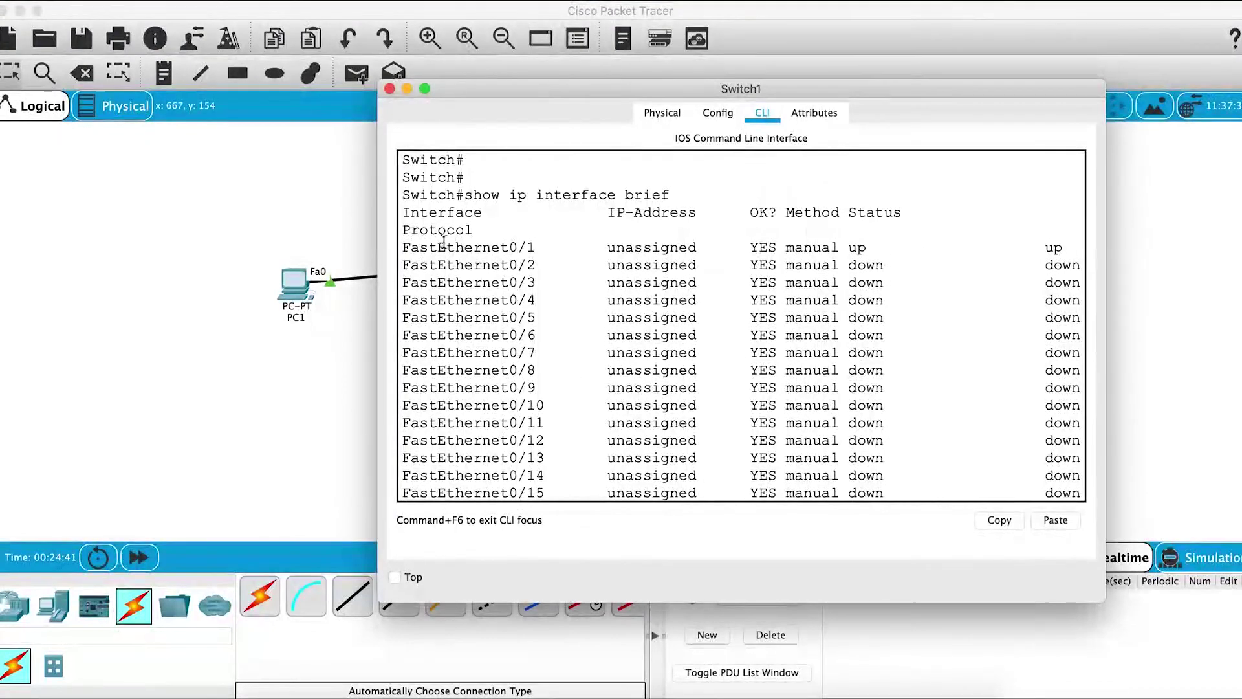
pyautogui.moveTo(429, 247); pyautogui.dragTo(530, 300)
pyautogui.scroll(-3, 531, 299)
pyautogui.press('space')
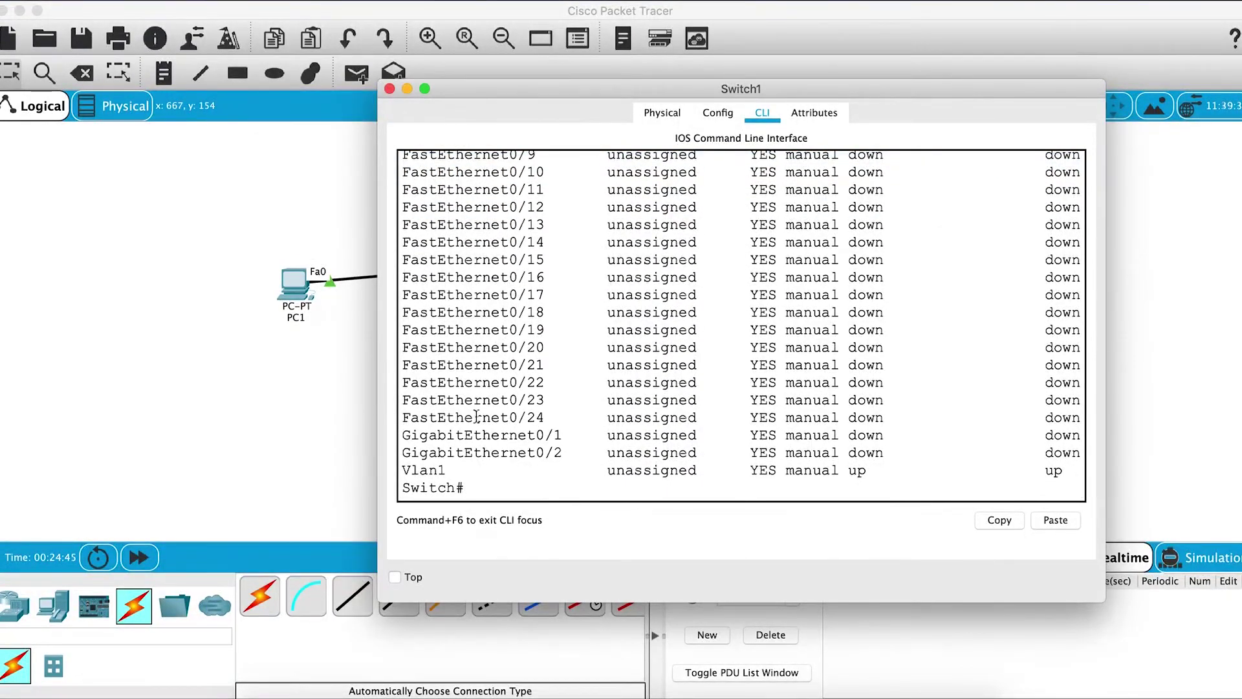
# Highlight the GigabitEthernet, FastEthernet0/17–0/24 and Vlan1 rows, noting Vlan1 is unassigned.
pyautogui.moveTo(570, 455); pyautogui.dragTo(430, 416)
pyautogui.click(429, 416)
pyautogui.moveTo(557, 419); pyautogui.dragTo(378, 299)
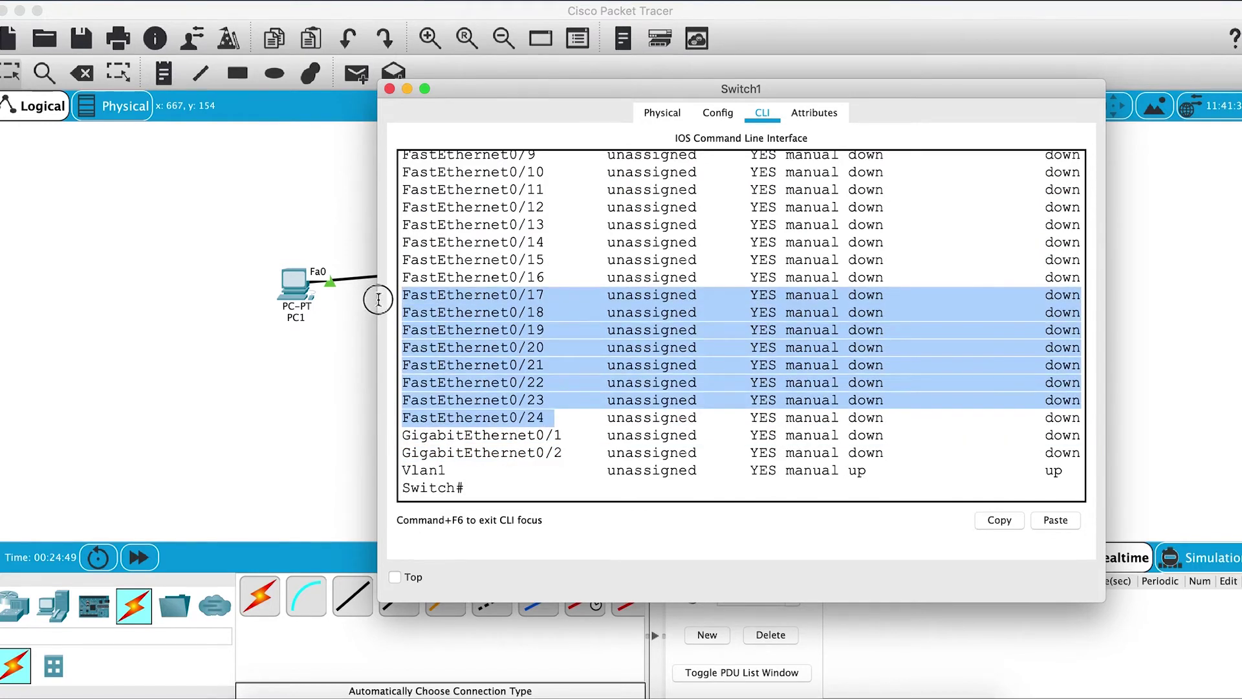
pyautogui.click(478, 425)
pyautogui.moveTo(443, 431); pyautogui.dragTo(513, 449)
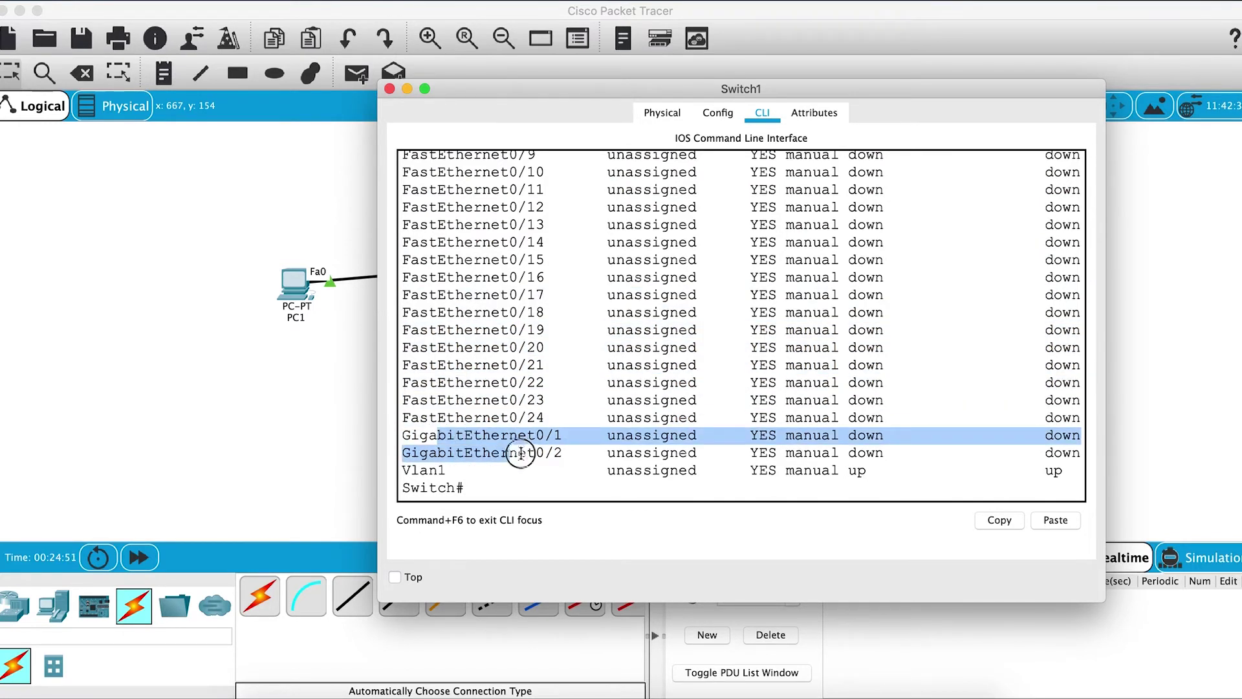
pyautogui.click(525, 455)
pyautogui.moveTo(402, 472); pyautogui.dragTo(693, 472)
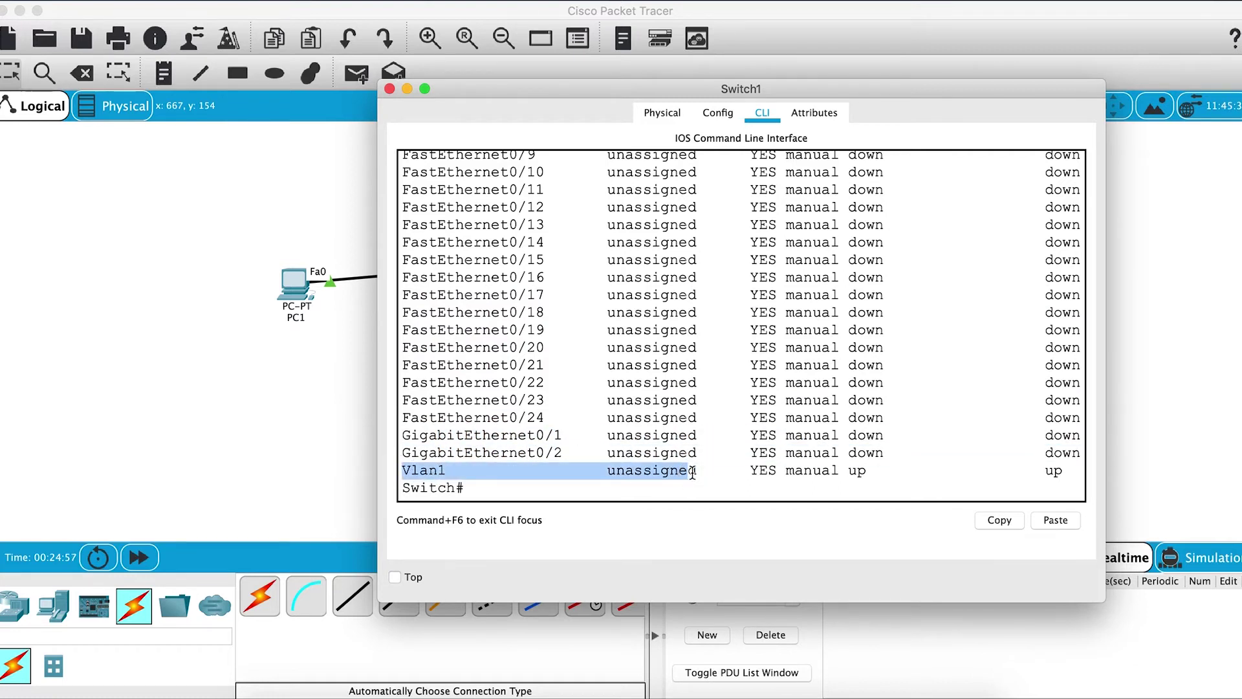
pyautogui.click(762, 485)
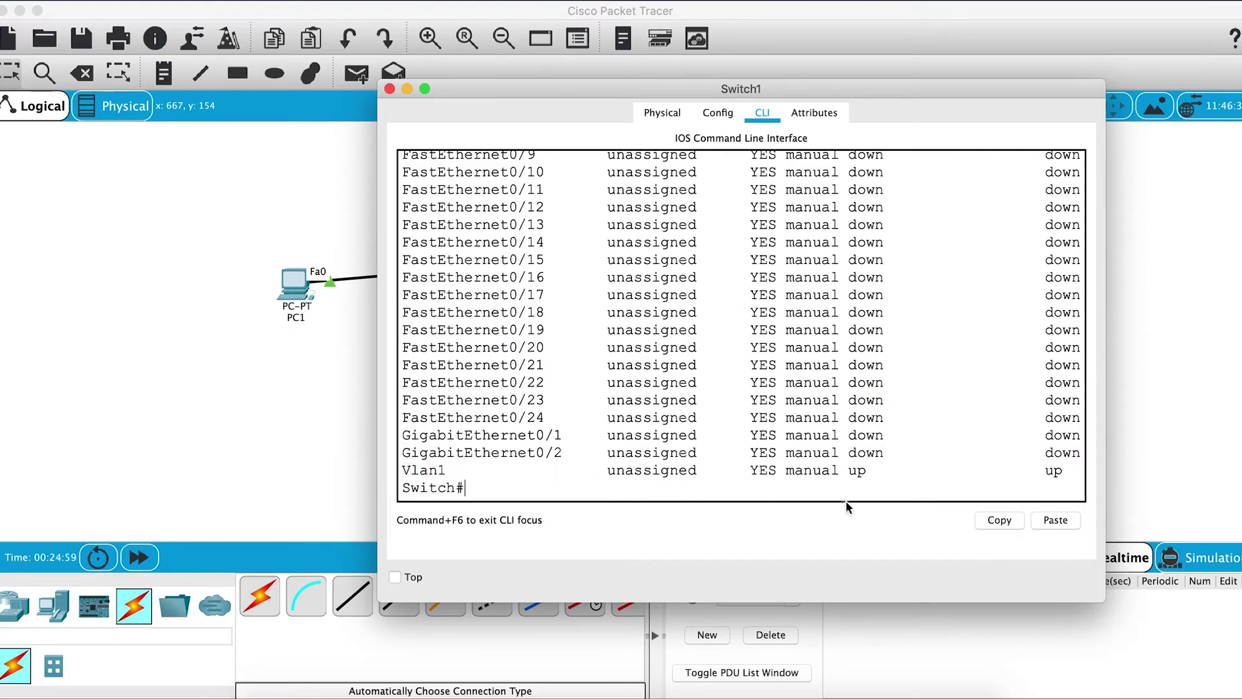
pyautogui.click(600, 474)
pyautogui.moveTo(600, 474); pyautogui.dragTo(682, 476)
pyautogui.click(682, 477)
# Enter global configuration mode, then the interface vlan 1 configuration.
pyautogui.press('Return')
pyautogui.press('Return')
pyautogui.press('Return')
pyautogui.write('config')
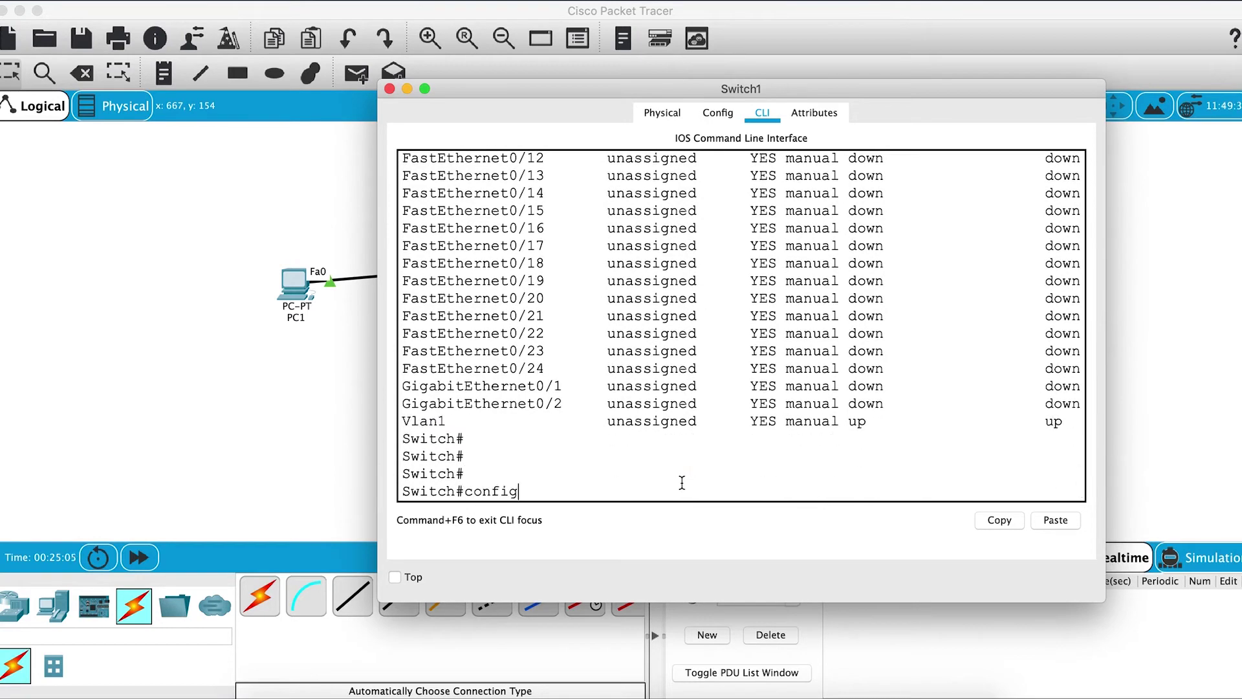
pyautogui.write('ure termin')
pyautogui.press('BackSpace')
pyautogui.write('inal')
pyautogui.press('Return')
pyautogui.press('Return')
pyautogui.write('ip nterf')
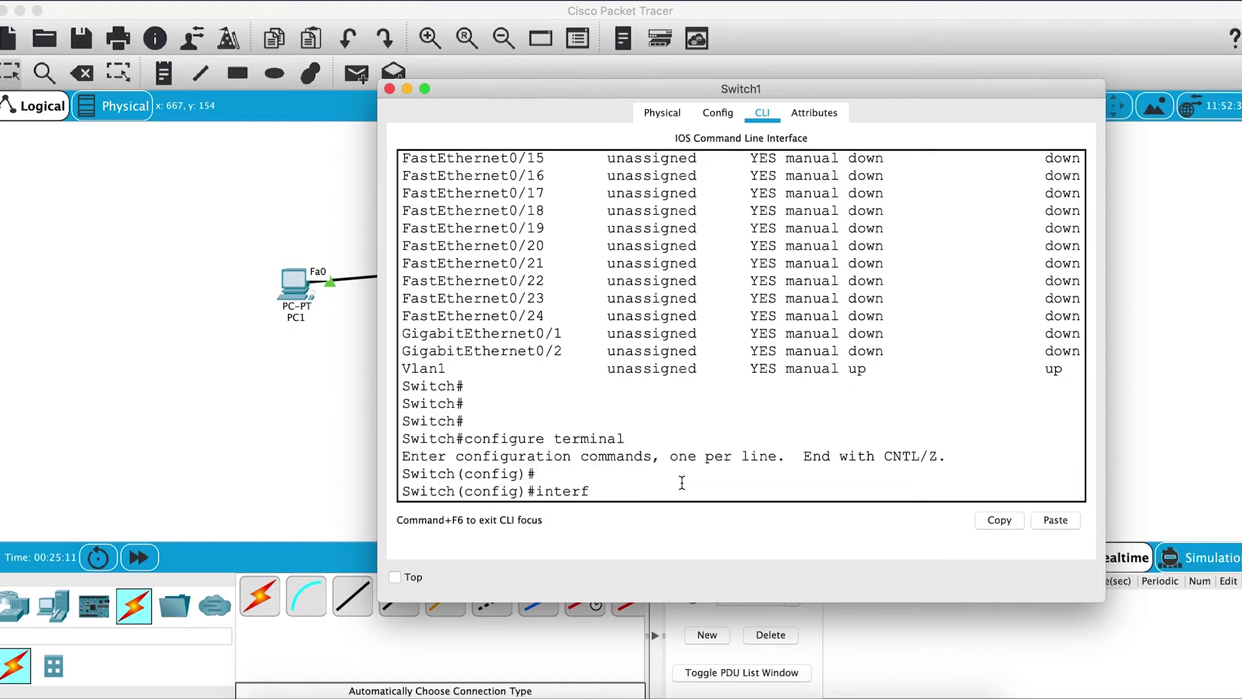
pyautogui.write('ace vlan 1')
pyautogui.press('Return')
pyautogui.press('Return')
pyautogui.press('Return')
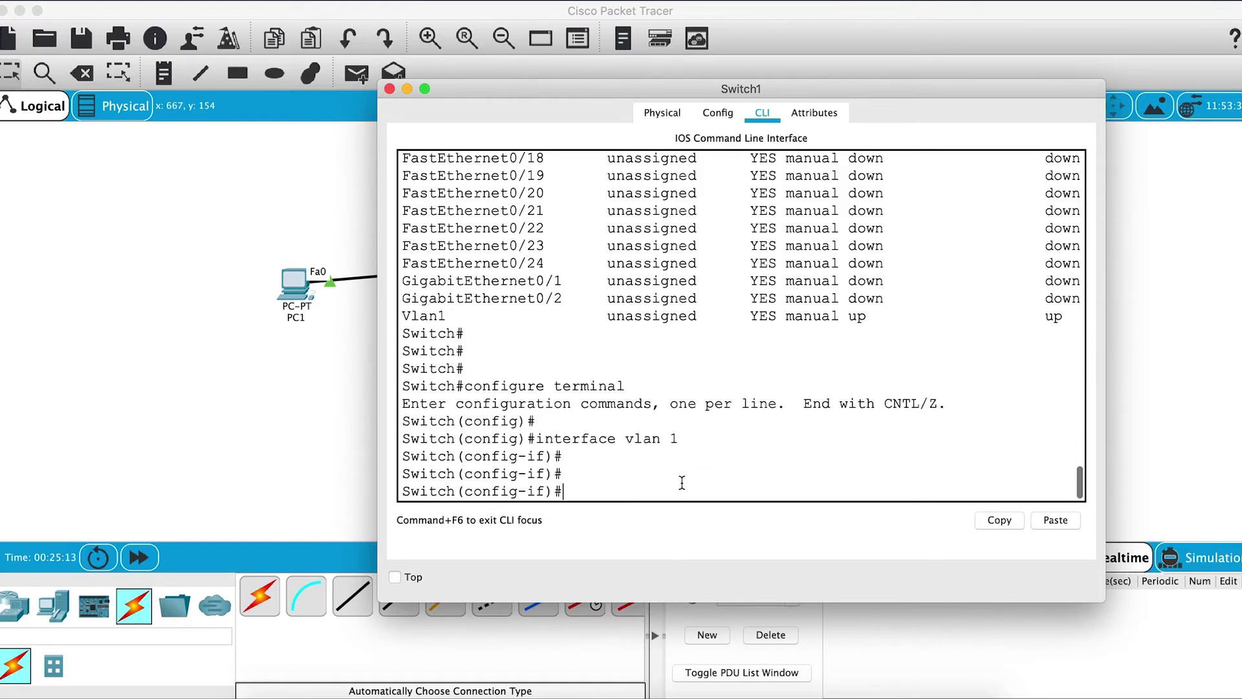
# Assign Vlan1 IP 192.168.1.1 with mask 255.255.255.0 and leave interface configuration.
pyautogui.write('ip address 192.168.1')
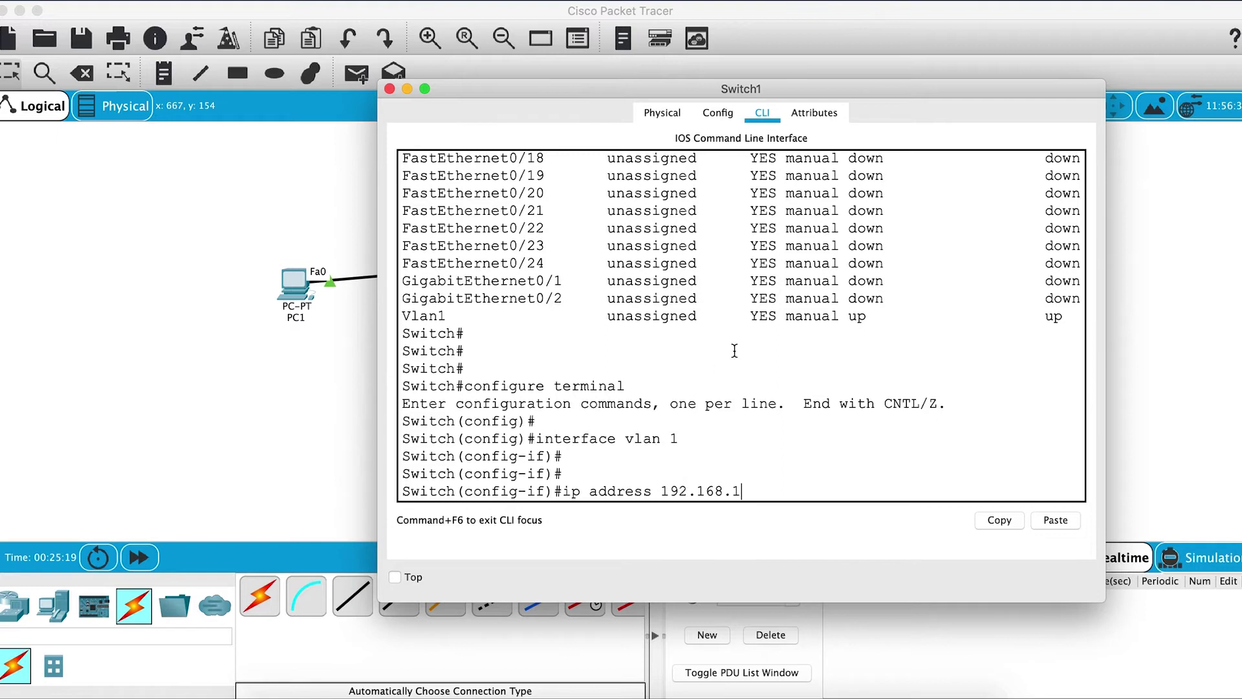
pyautogui.write('.1 255.255.255.0')
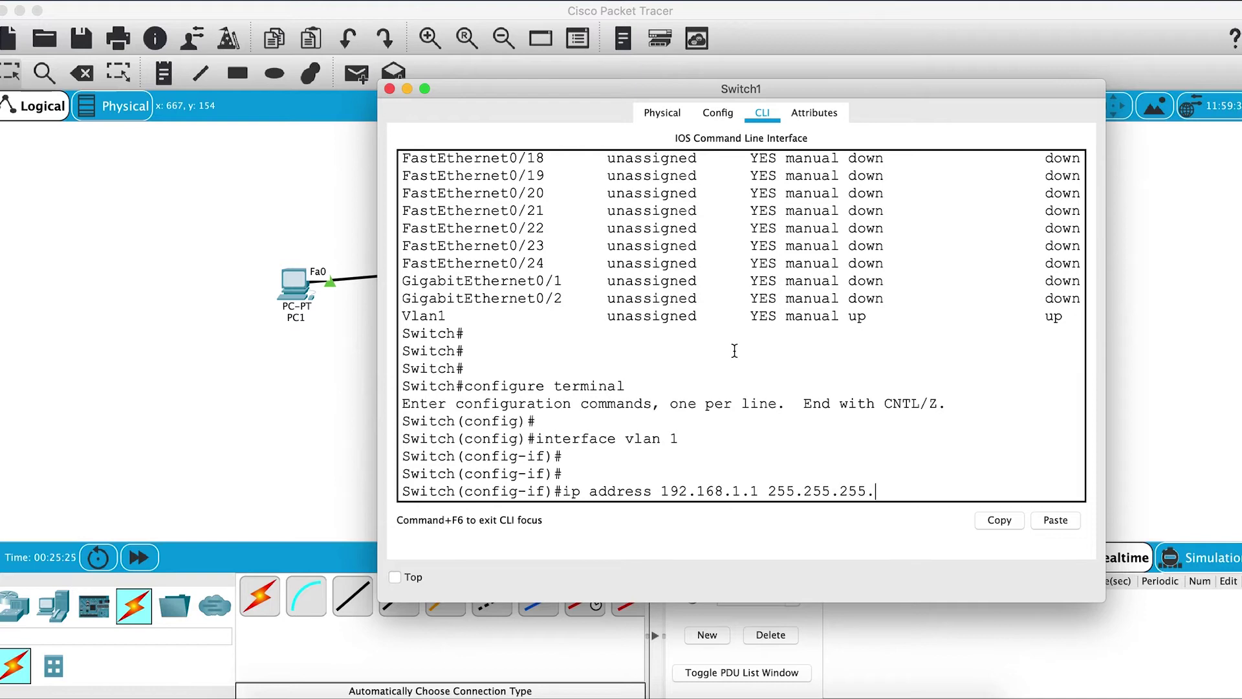
pyautogui.press('Return')
pyautogui.press('Return')
pyautogui.press('Return')
pyautogui.press('Return')
pyautogui.write('exit')
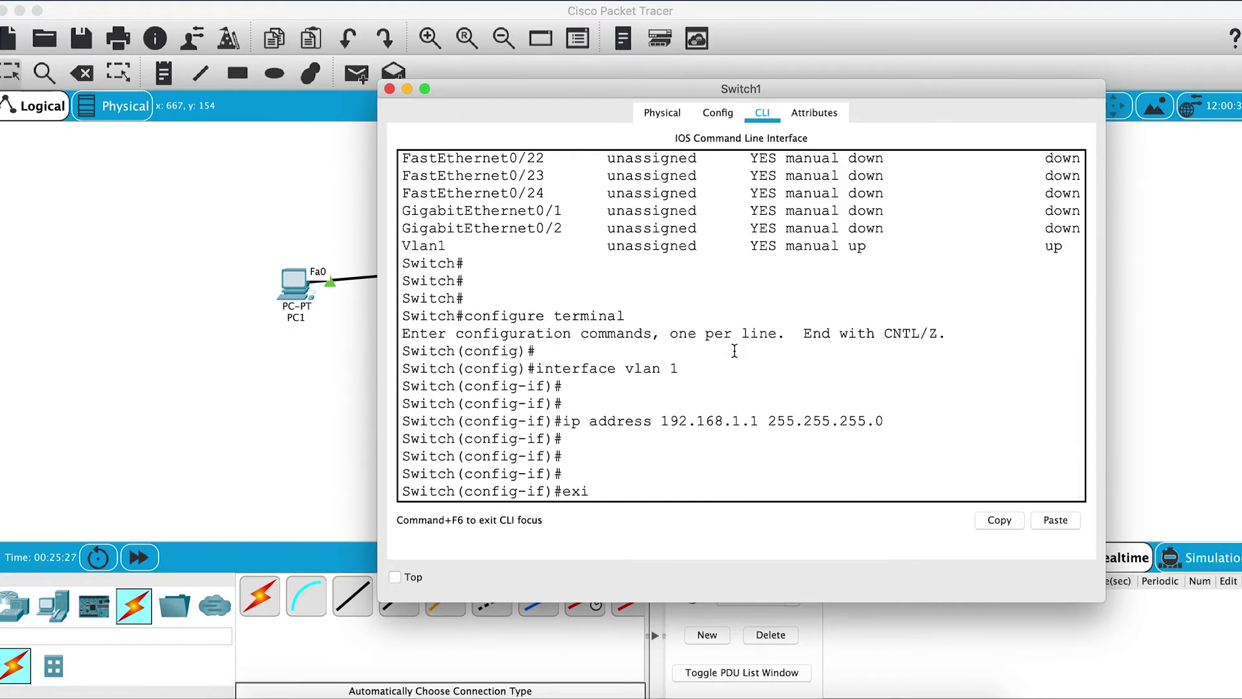
pyautogui.press('Return')
pyautogui.press('Return')
pyautogui.press('Return')
pyautogui.press('Return')
pyautogui.press('Return')
pyautogui.press('Return')
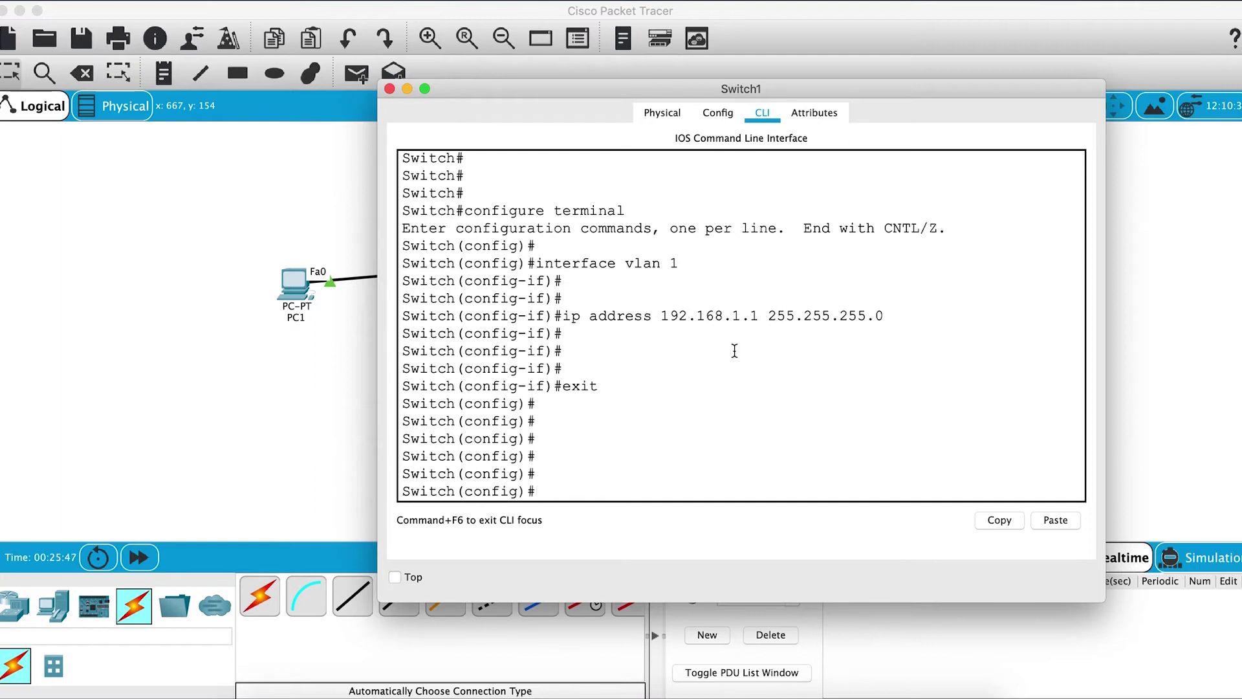
# Run do show ip interface brief and scroll through the output.
pyautogui.write('do show ip interface brief')
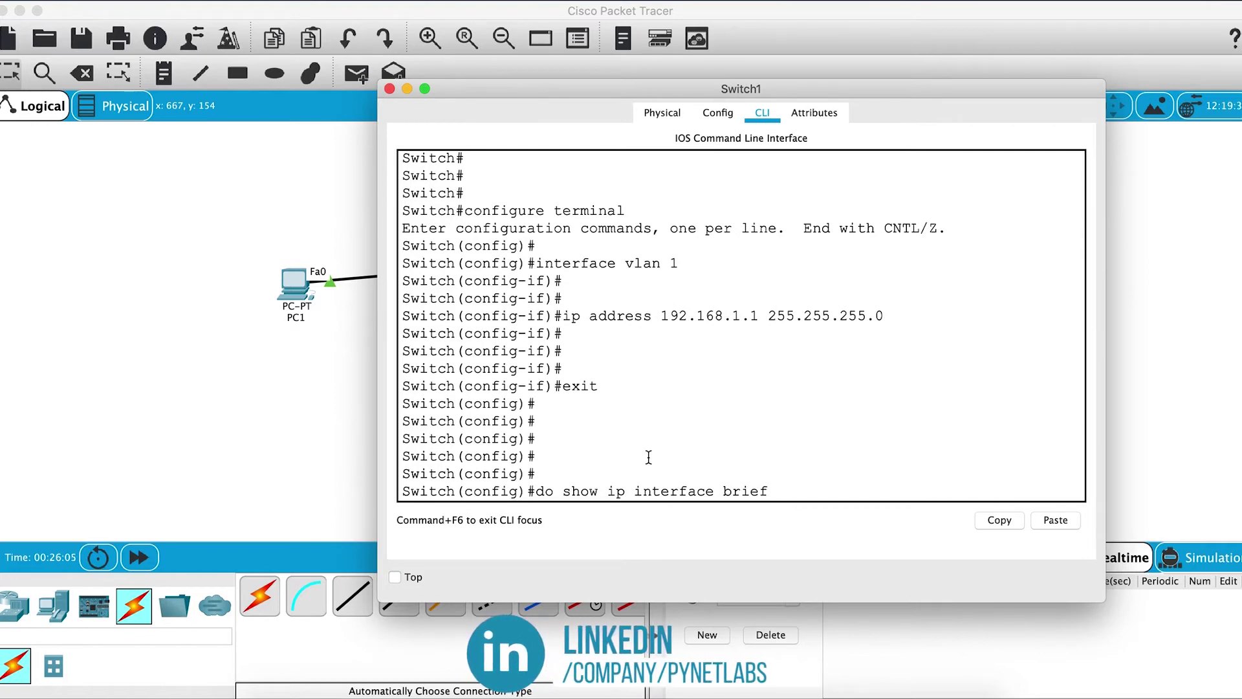
pyautogui.press('Return')
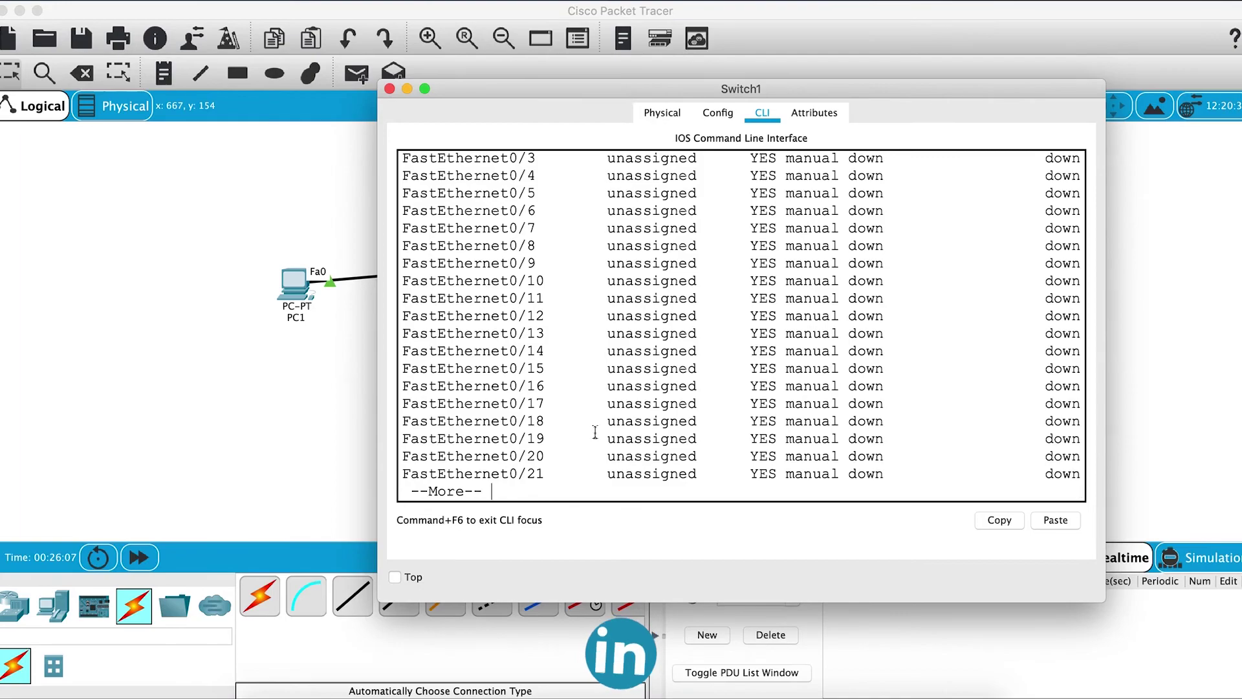
pyautogui.scroll(3, 582, 407)
pyautogui.scroll(-1, 582, 403)
pyautogui.scroll(1, 581, 403)
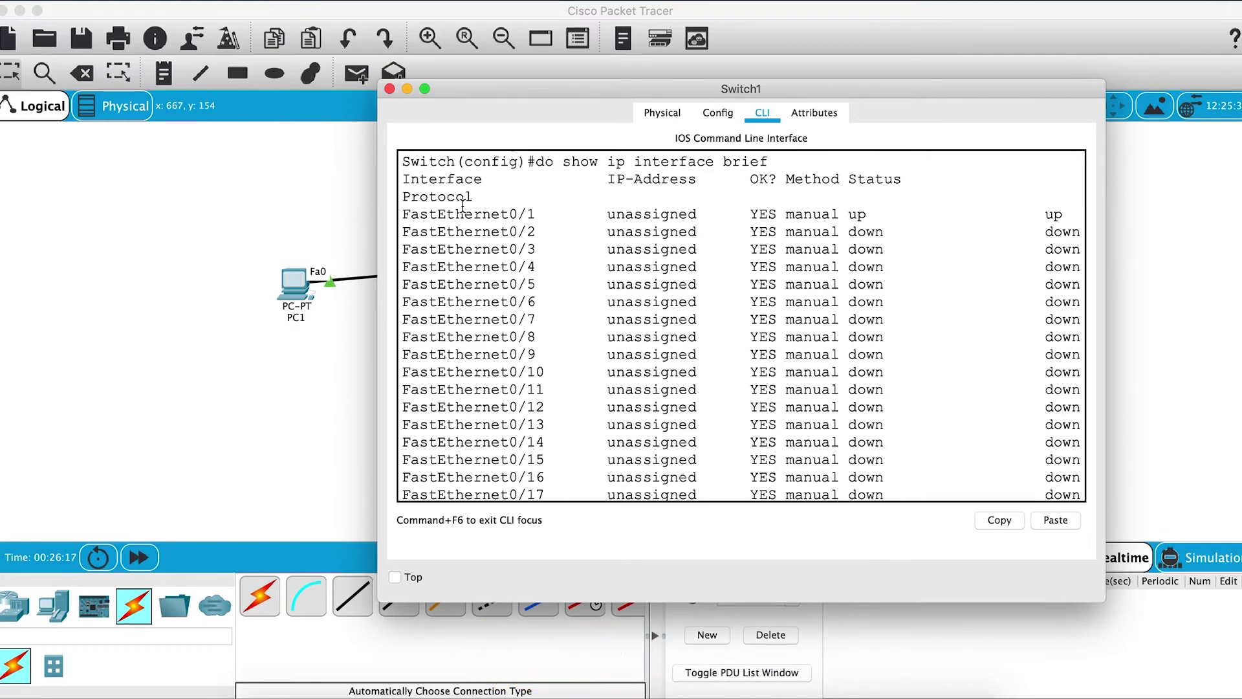
pyautogui.scroll(-5, 462, 213)
pyautogui.press('q')
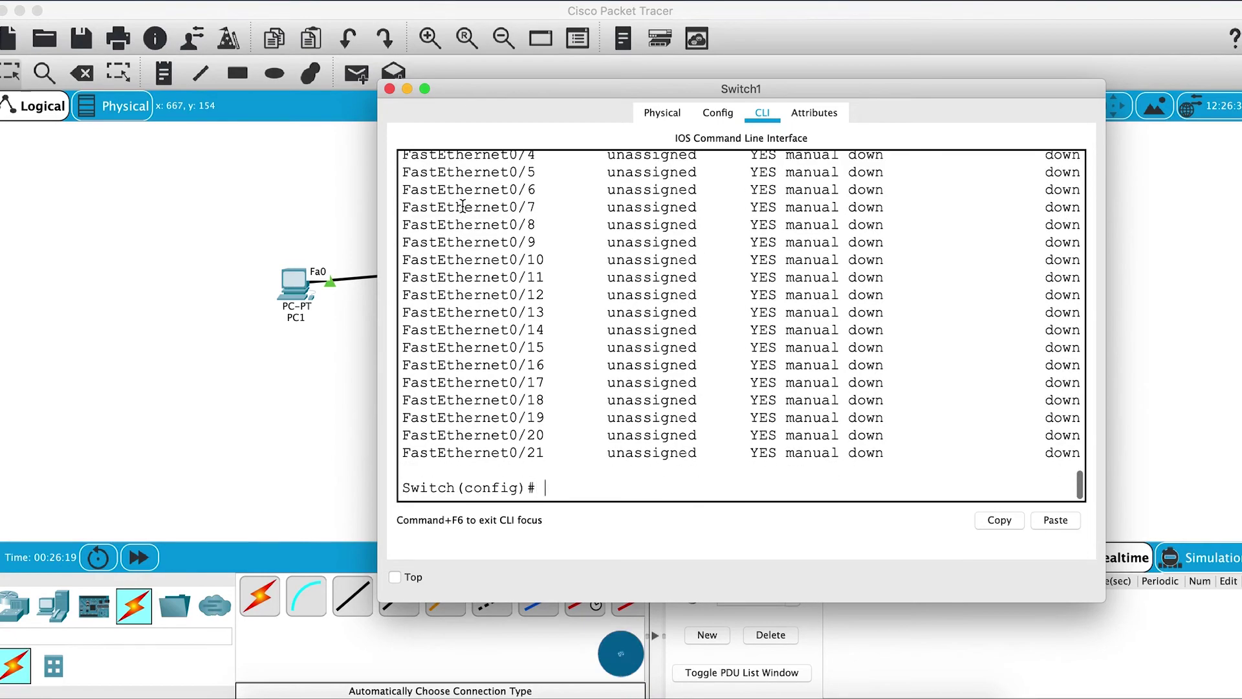
# Rerun the summary, confirm Vlan1 shows 192.168.1.1, and return to the topology.
pyautogui.press('Up')
pyautogui.press('Return')
pyautogui.press('space')
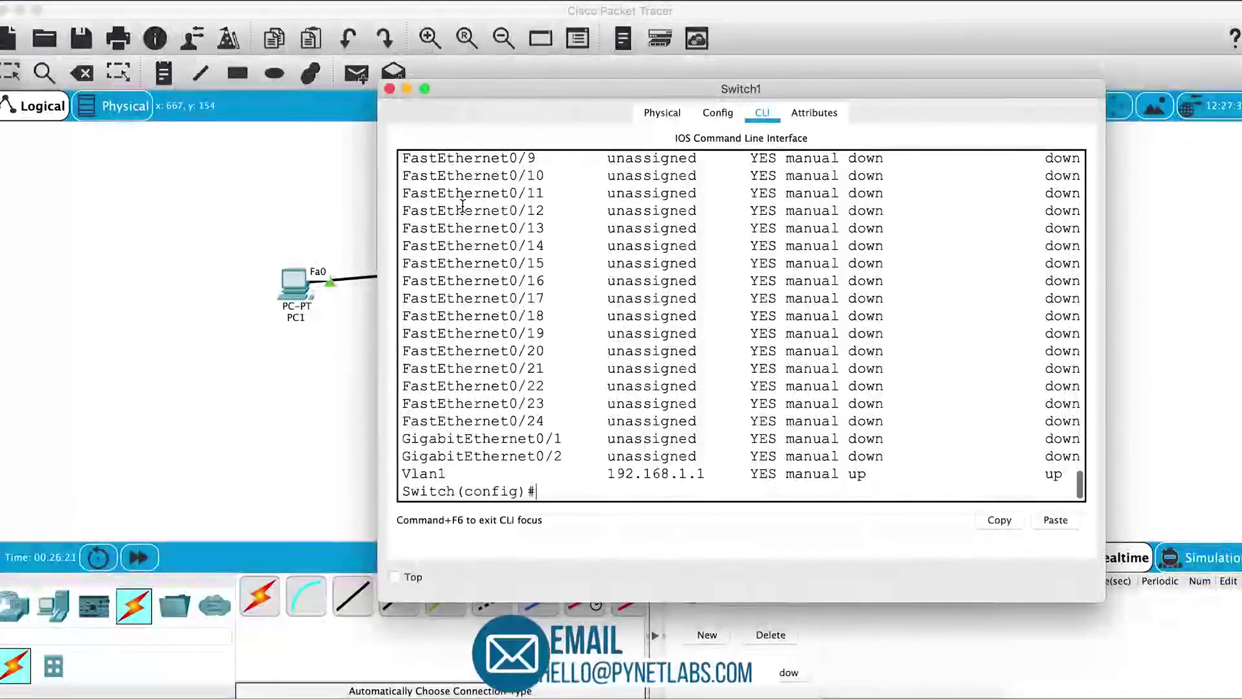
pyautogui.moveTo(411, 476); pyautogui.dragTo(690, 479)
pyautogui.click(726, 479)
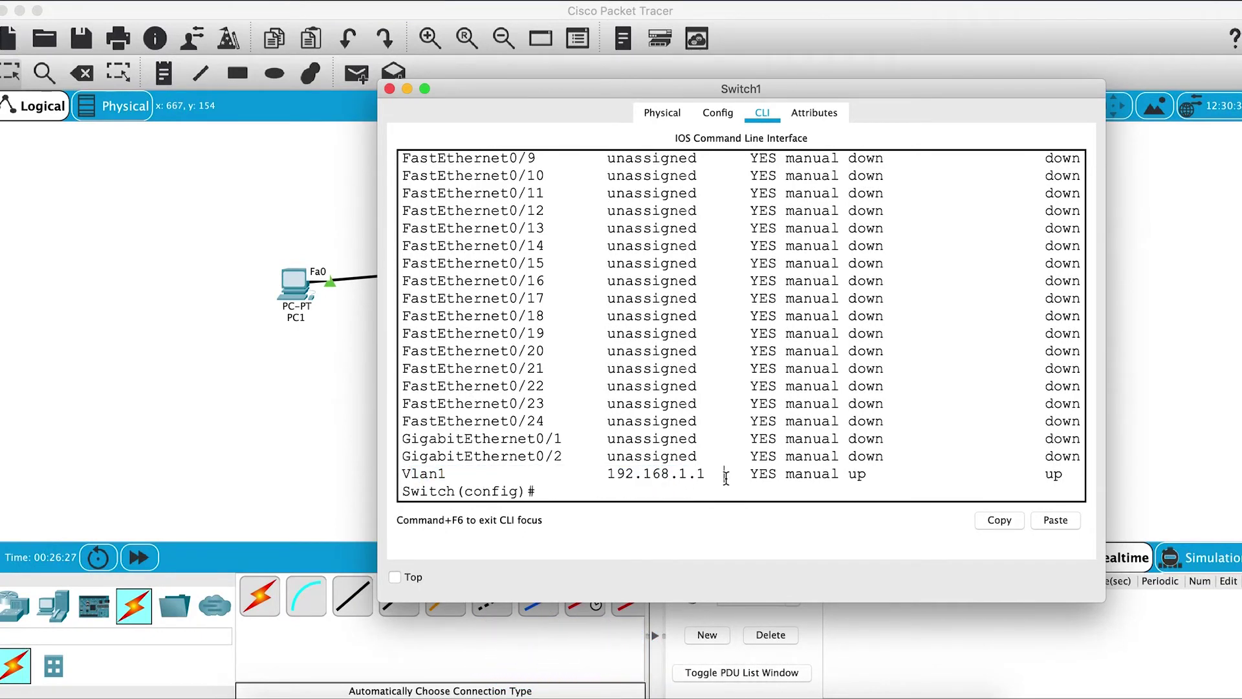
pyautogui.press('Return')
pyautogui.press('Return')
pyautogui.press('Return')
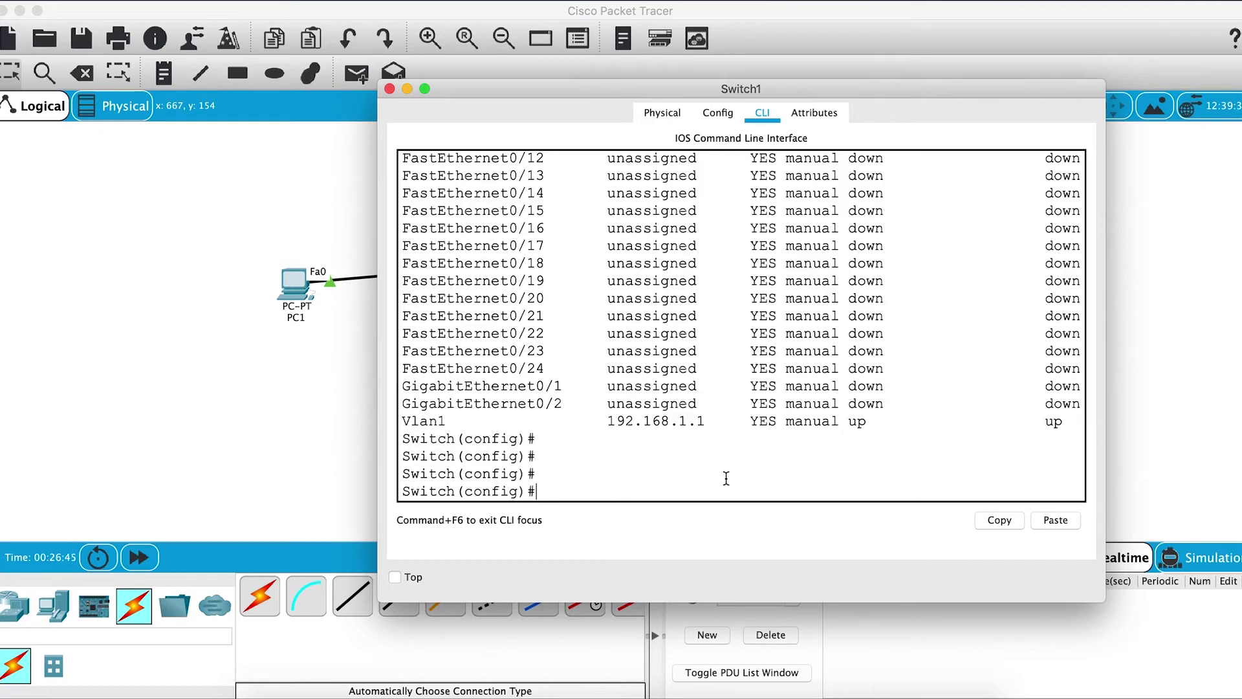
pyautogui.click(344, 382)
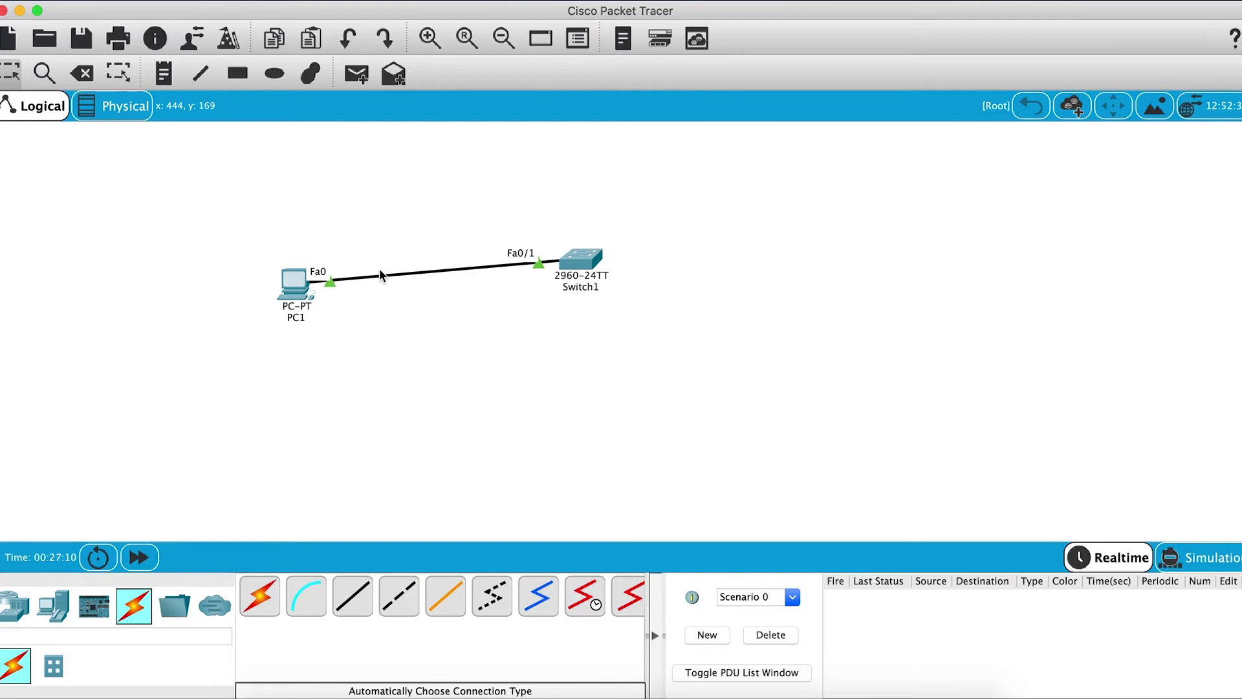
# Reopen Switch1's CLI and type line vty 0 4.
pyautogui.click(581, 261)
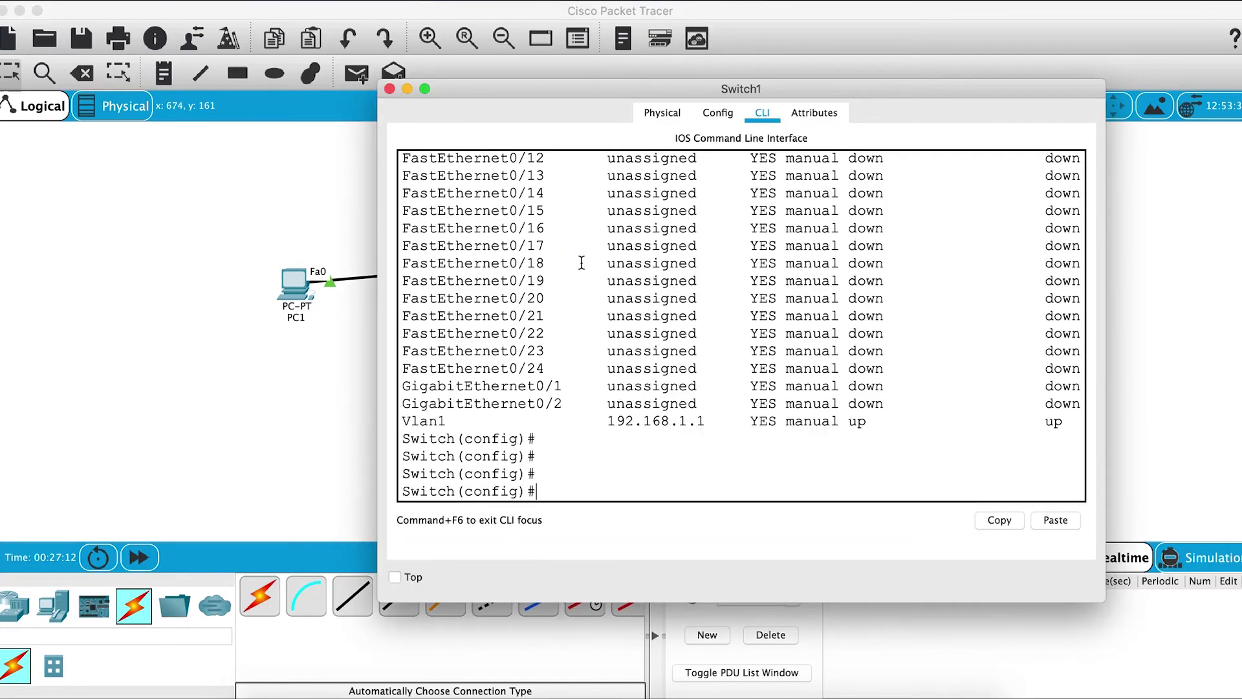
pyautogui.press('Return')
pyautogui.press('Return')
pyautogui.press('Return')
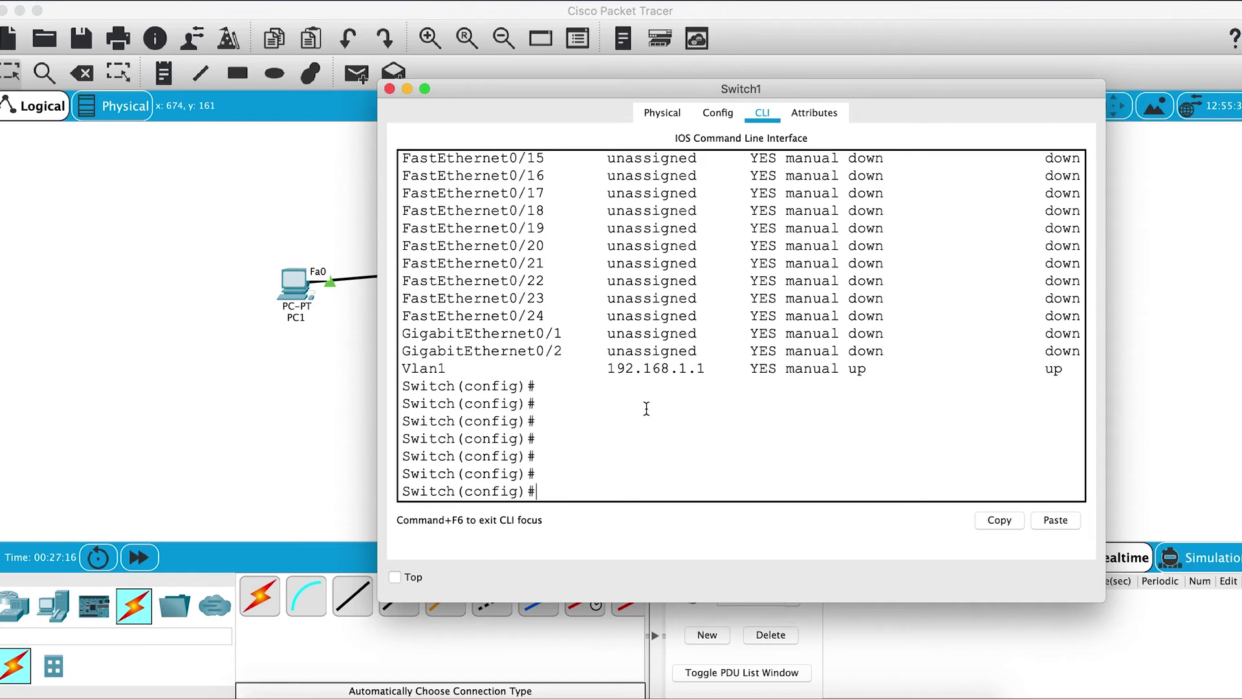
pyautogui.write('line vty 0 4')
pyautogui.moveTo(581, 492); pyautogui.dragTo(607, 493)
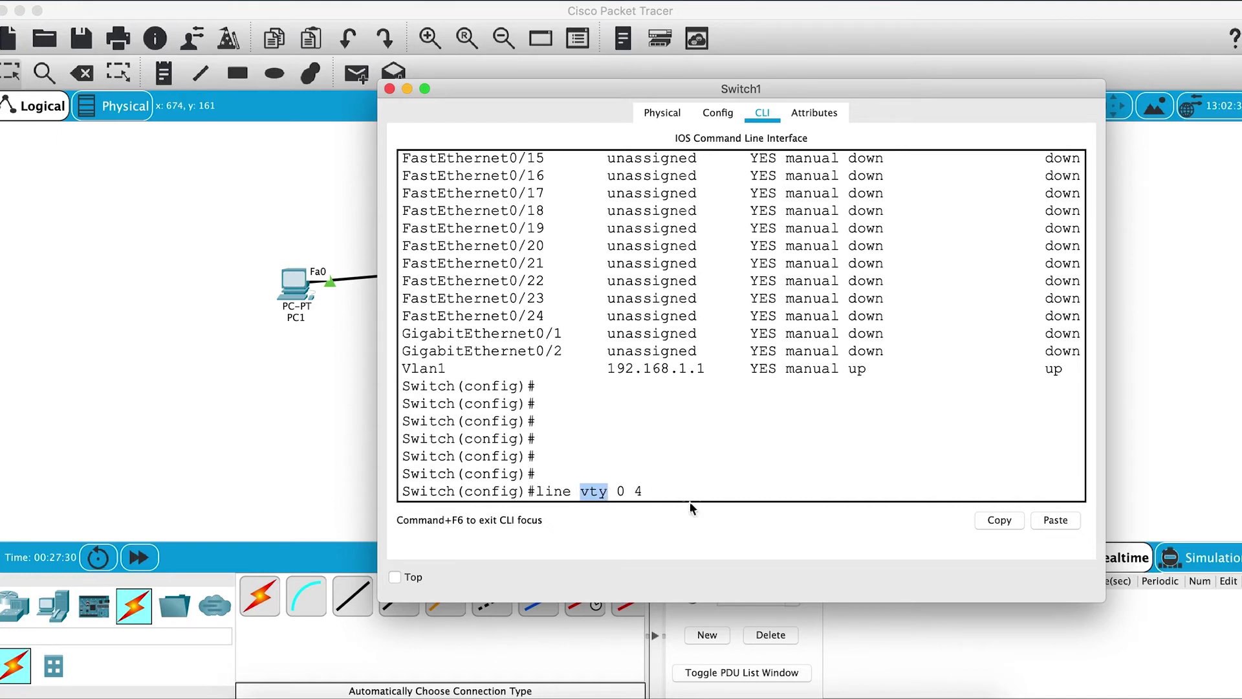
pyautogui.click(687, 460)
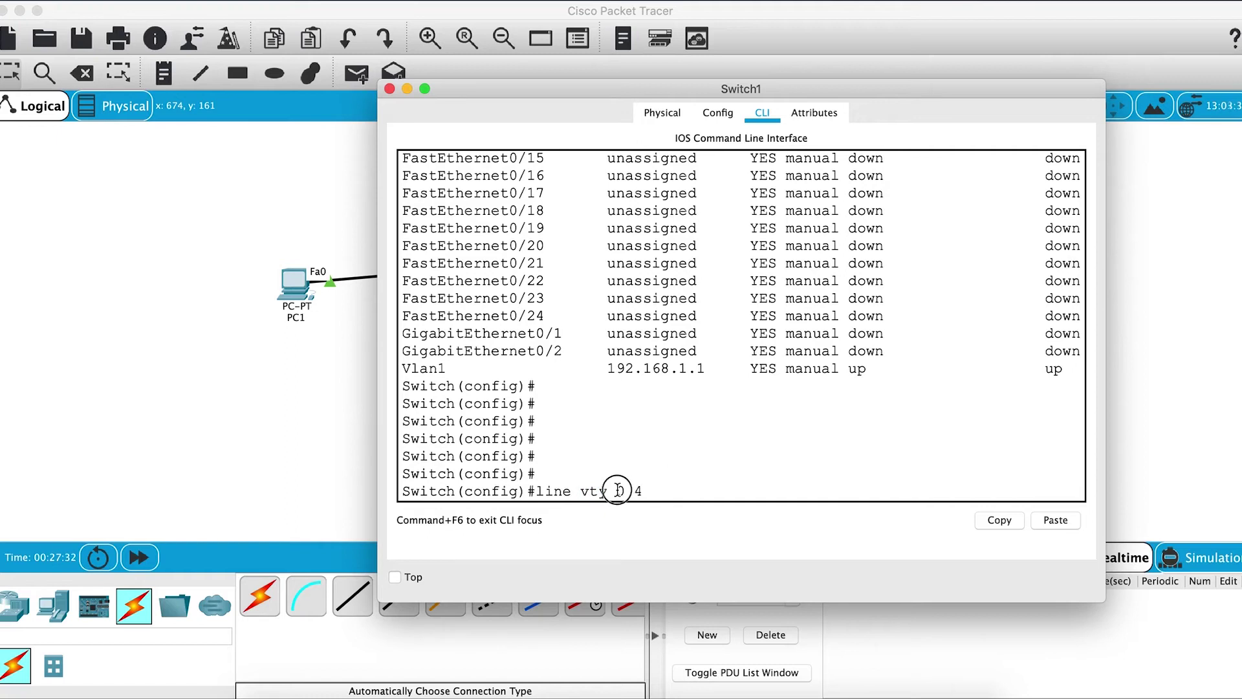
pyautogui.moveTo(619, 491); pyautogui.dragTo(645, 488)
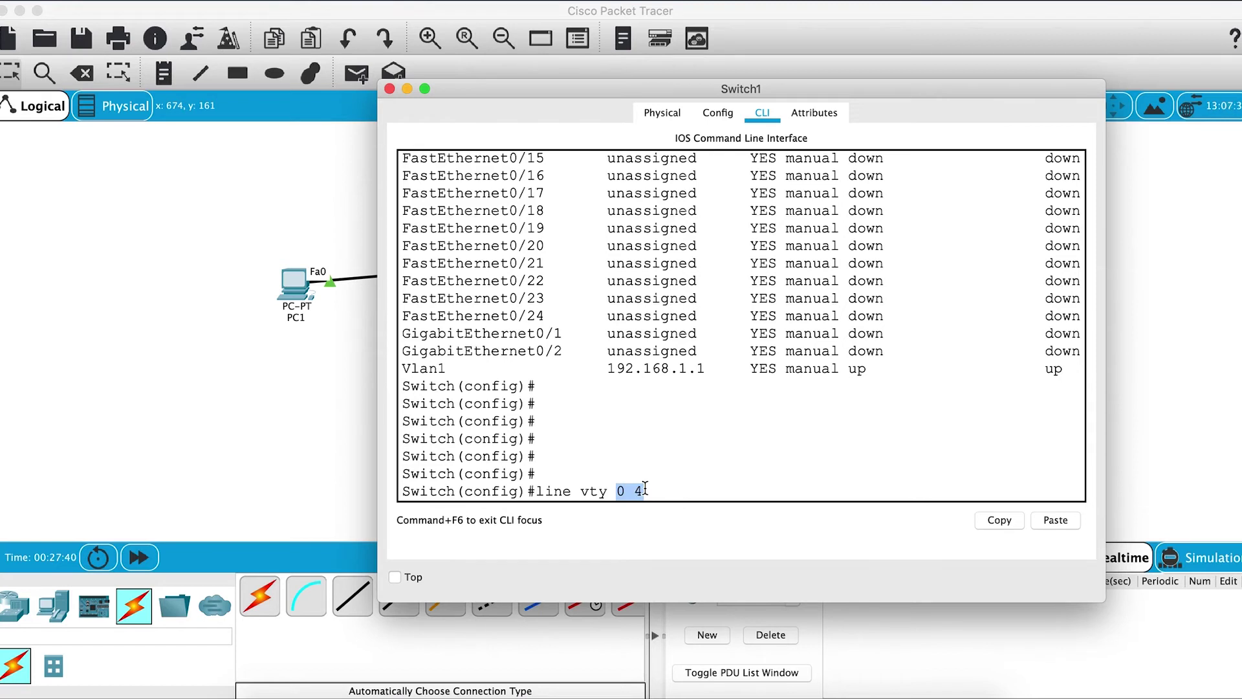
pyautogui.click(629, 490)
pyautogui.click(618, 491)
pyautogui.click(647, 491)
# Check the available vty line range with ?, then enter vty 0 4 configuration.
pyautogui.press('BackSpace')
pyautogui.write('?')
pyautogui.moveTo(465, 458)
pyautogui.mouseDown()
pyautogui.moveTo(429, 458)
pyautogui.moveTo(444, 459)
pyautogui.mouseUp()
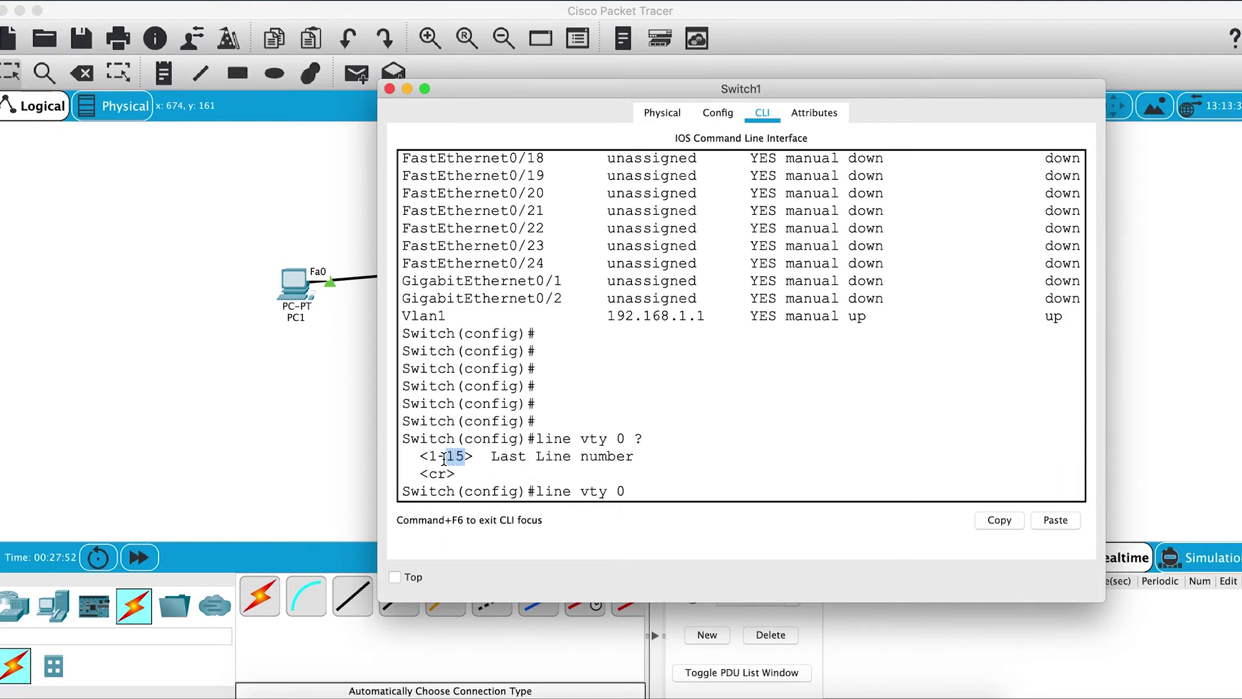
pyautogui.click(637, 492)
pyautogui.write('4')
pyautogui.press('Return')
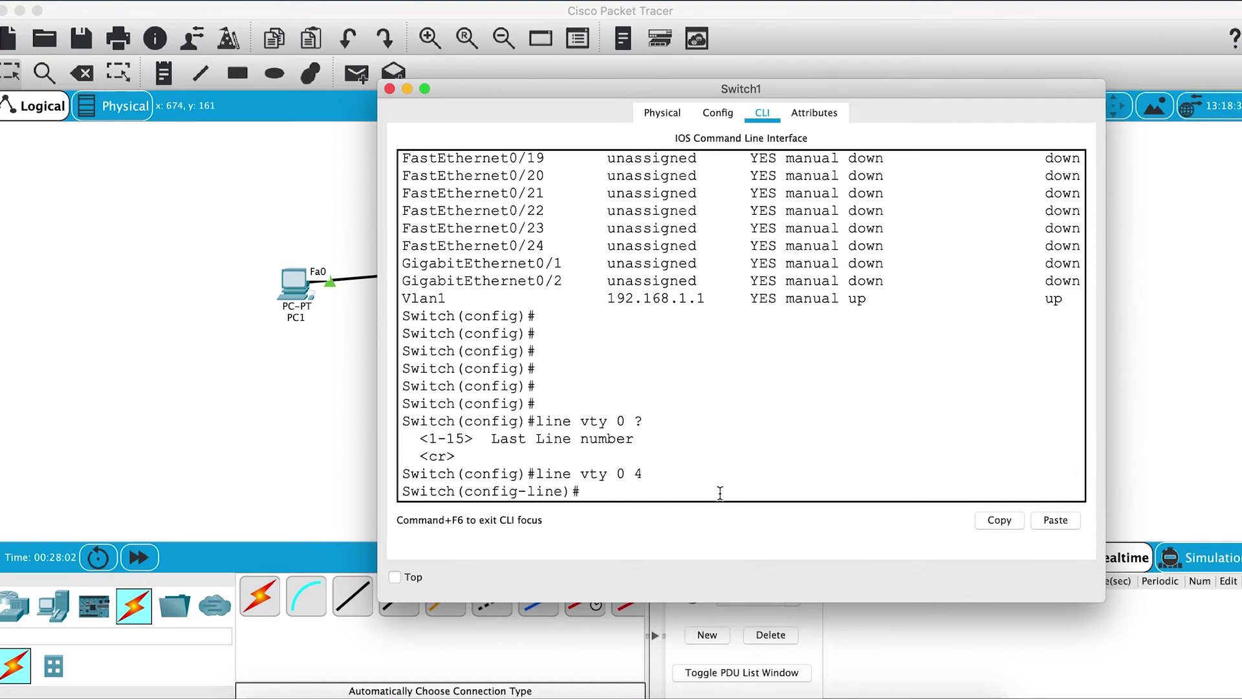
# Set a password on vty lines 0–4 and require login.
pyautogui.write('password cisco 4')
pyautogui.press('Return')
pyautogui.press('Return')
pyautogui.write('login')
pyautogui.press('Return')
pyautogui.press('Return')
pyautogui.press('Return')
pyautogui.press('Return')
pyautogui.press('Return')
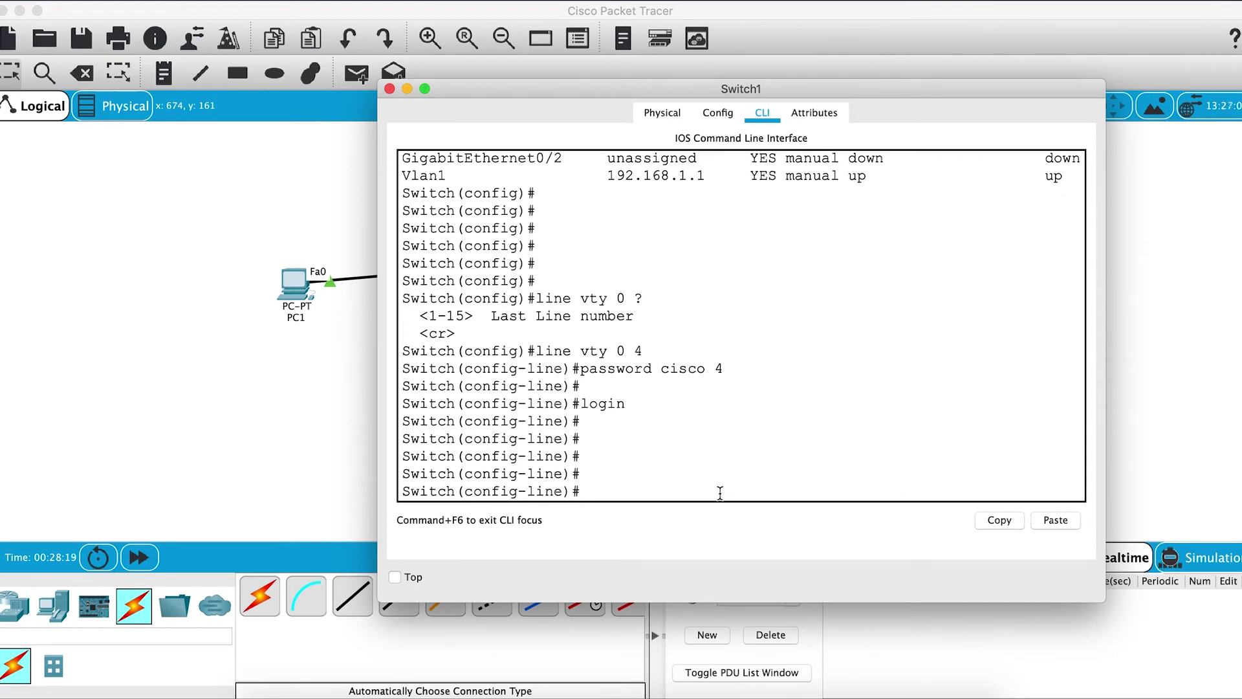
# Exit twice back to privileged EXEC mode.
pyautogui.press('Return')
pyautogui.write('exit')
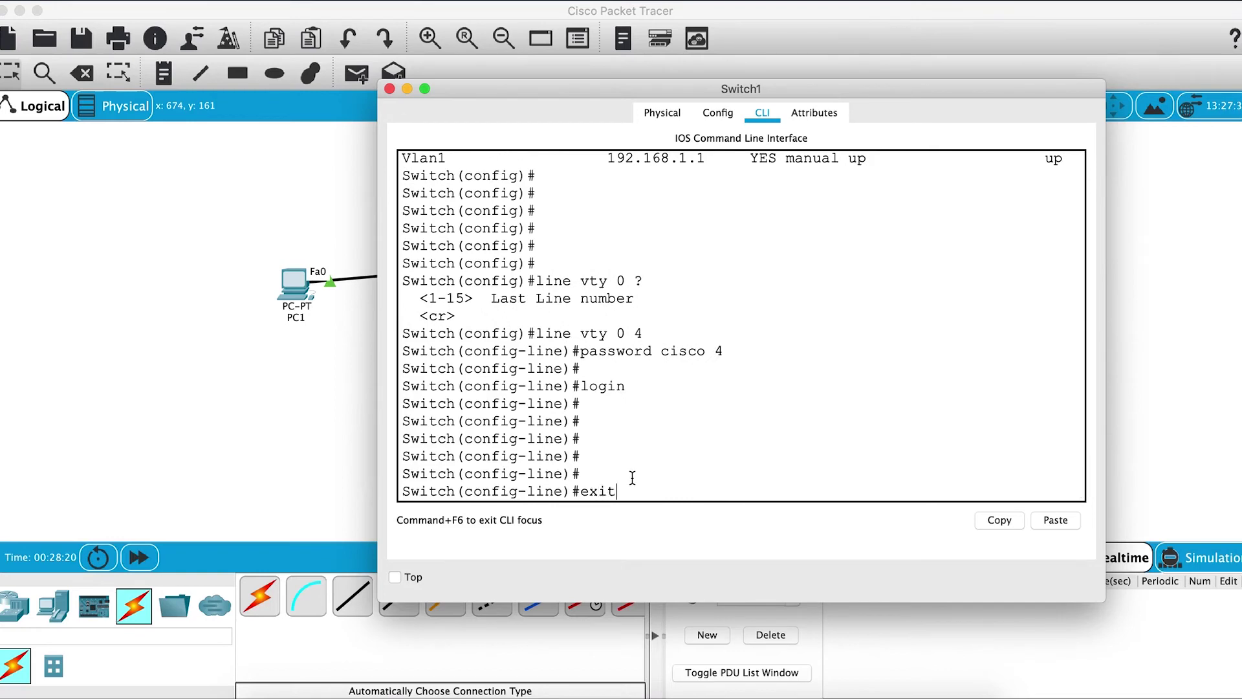
pyautogui.press('Return')
pyautogui.press('Return')
pyautogui.write('exit')
pyautogui.press('Return')
pyautogui.press('Return')
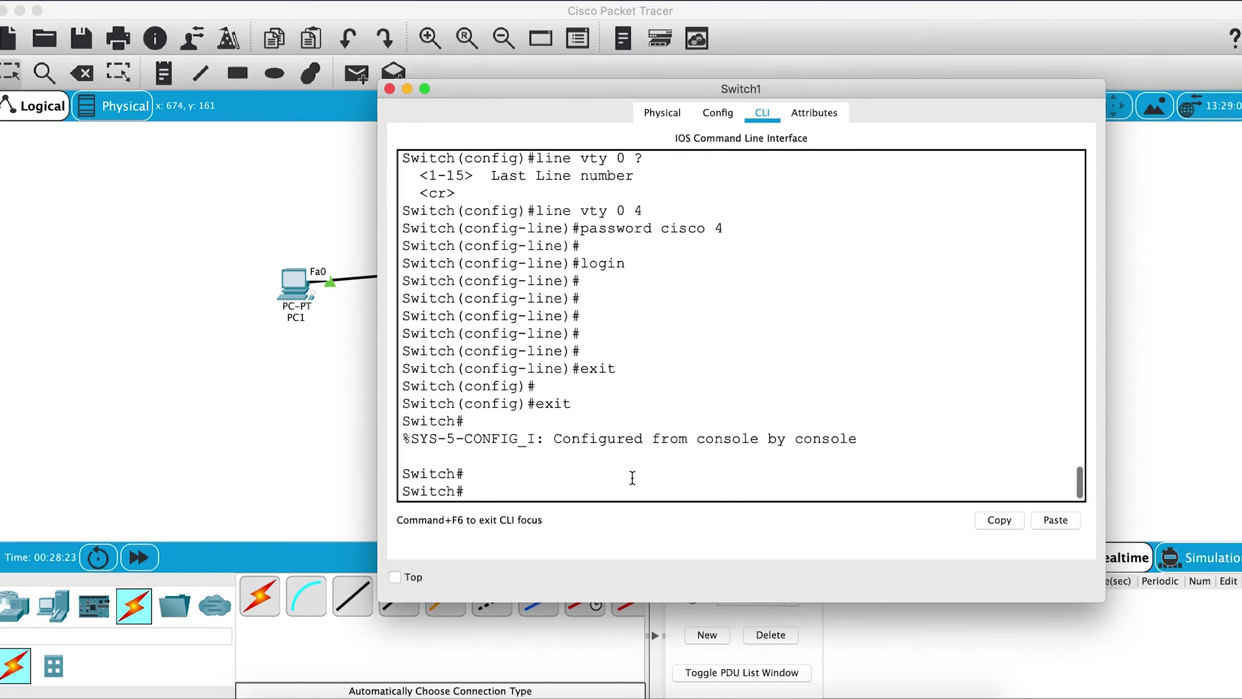
# Open PC1, widen its window, and launch its Command Prompt.
pyautogui.click(281, 421)
pyautogui.click(428, 349)
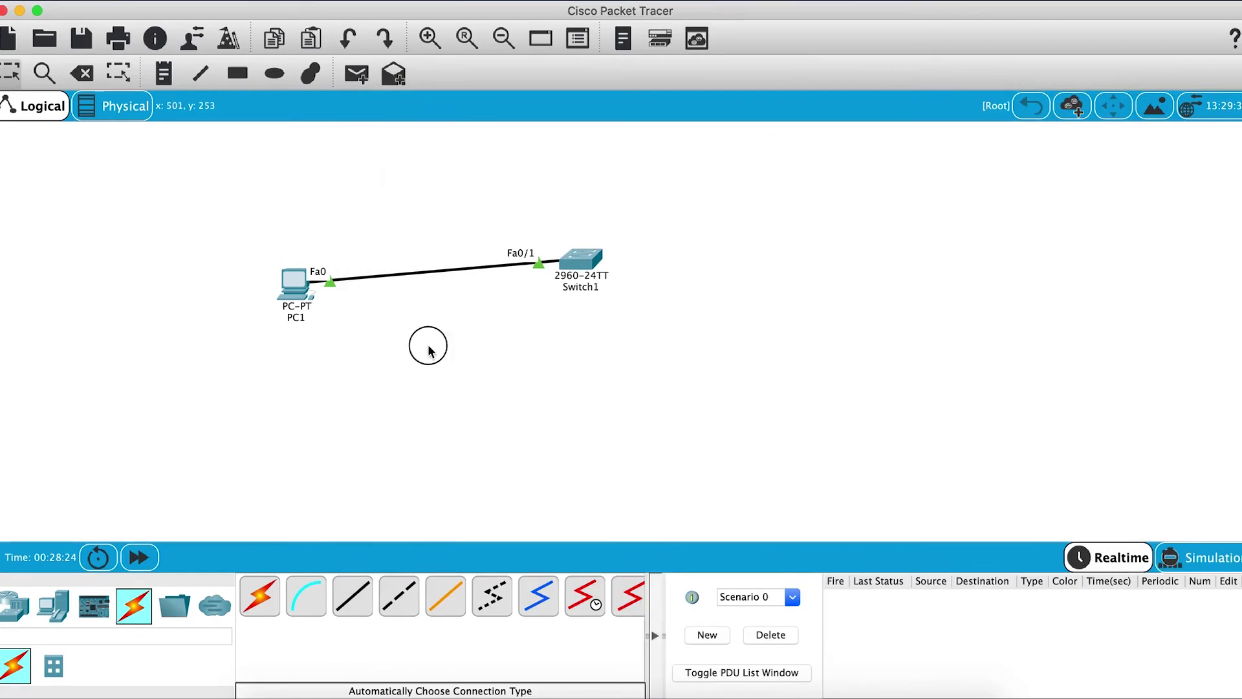
pyautogui.click(290, 295)
pyautogui.click(866, 295)
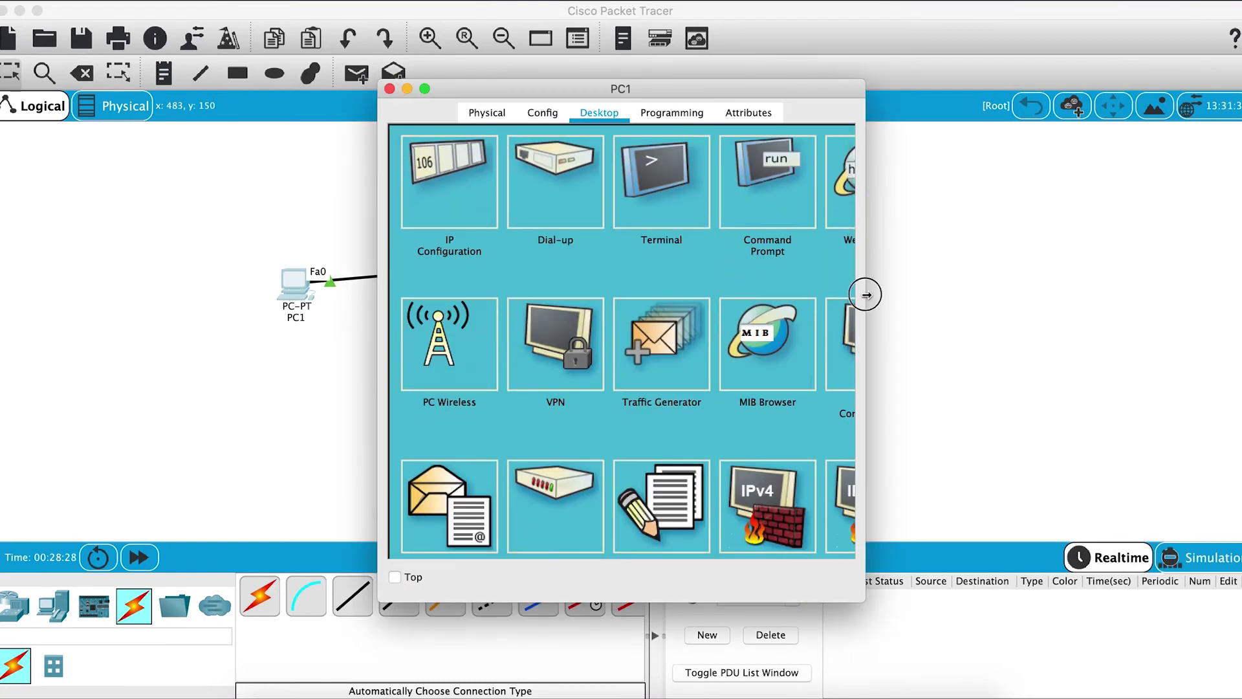
pyautogui.moveTo(866, 295); pyautogui.dragTo(1174, 286)
pyautogui.click(932, 197)
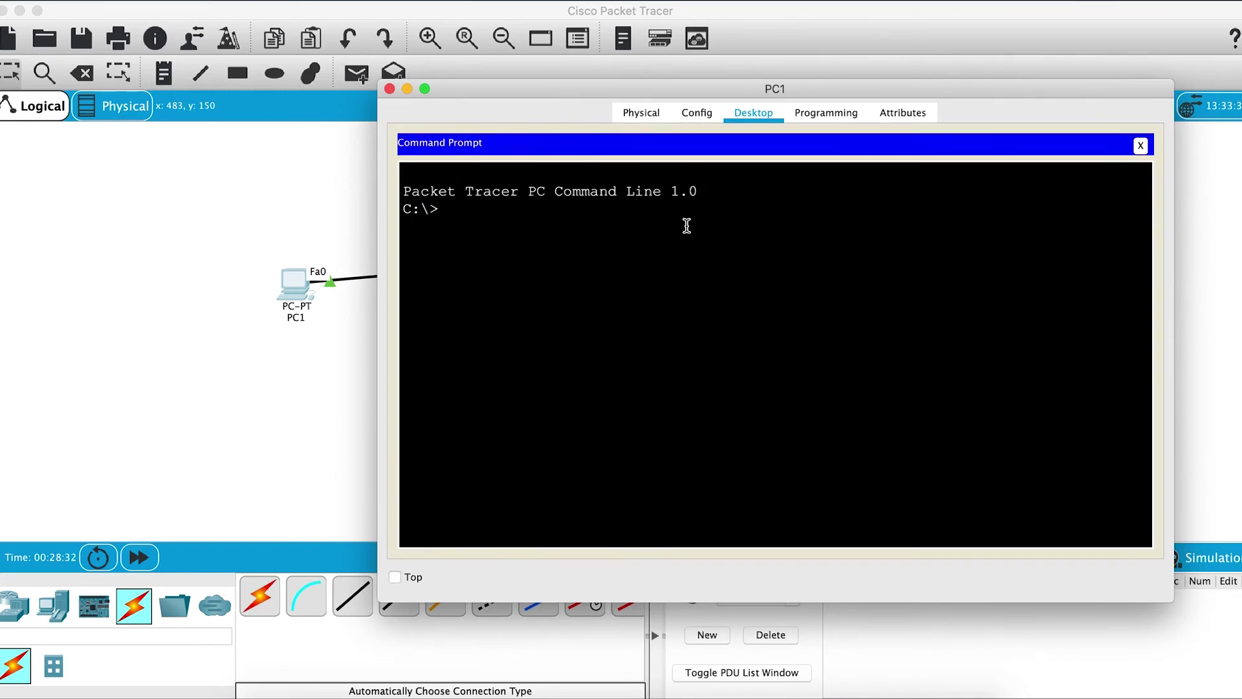
# Run telnet 192.168.1.1 from PC1 and watch the attempt time out.
pyautogui.write('telnet 192.168.1.1')
pyautogui.press('Return')
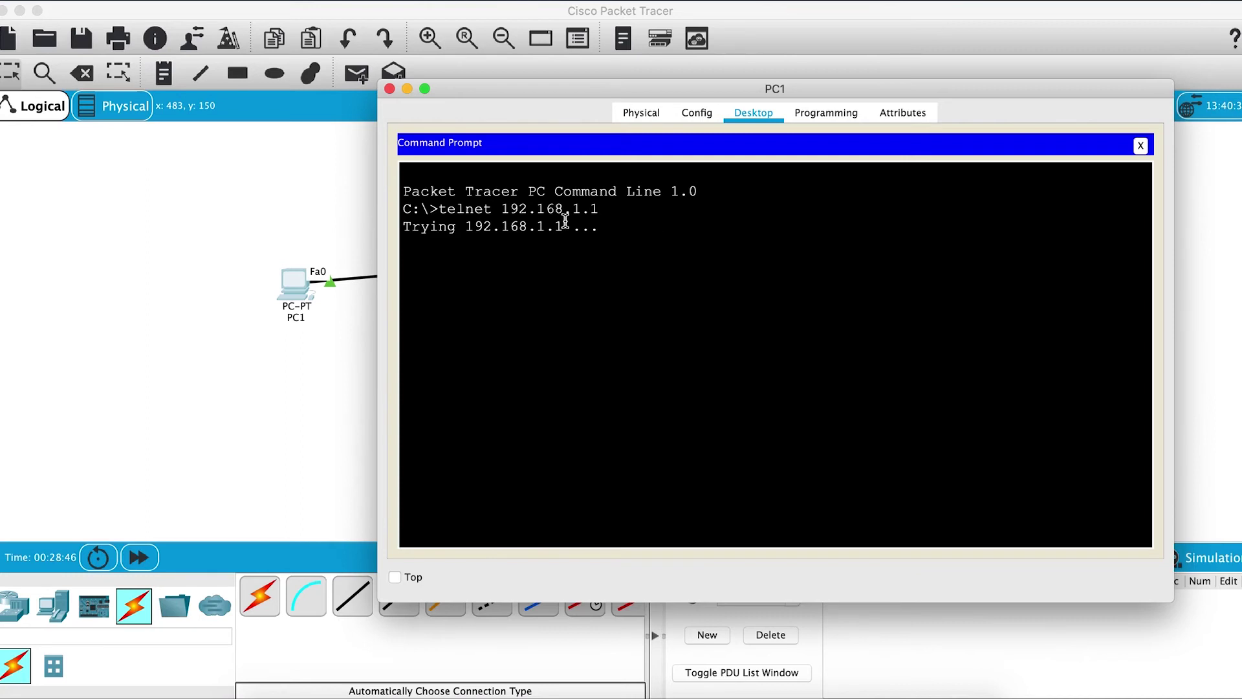
pyautogui.click(458, 229)
pyautogui.moveTo(457, 230); pyautogui.dragTo(577, 226)
pyautogui.click(491, 222)
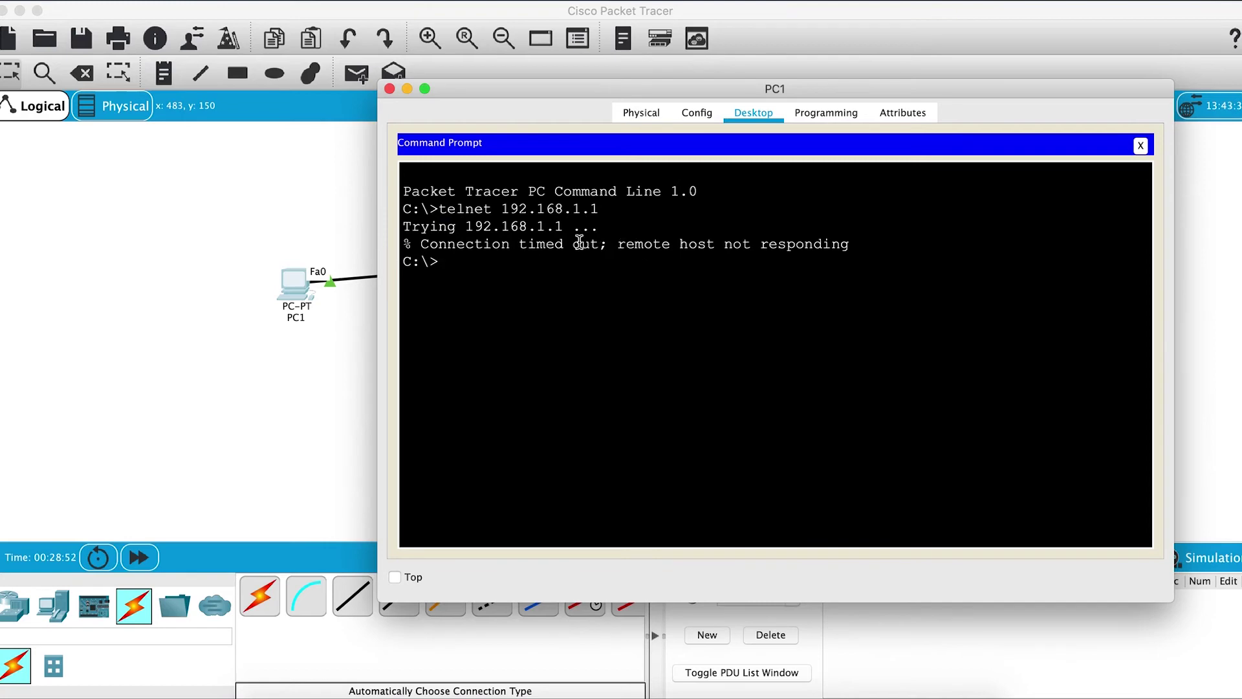
pyautogui.click(466, 255)
# Bring PC1's window back and close its command prompt.
pyautogui.click(331, 347)
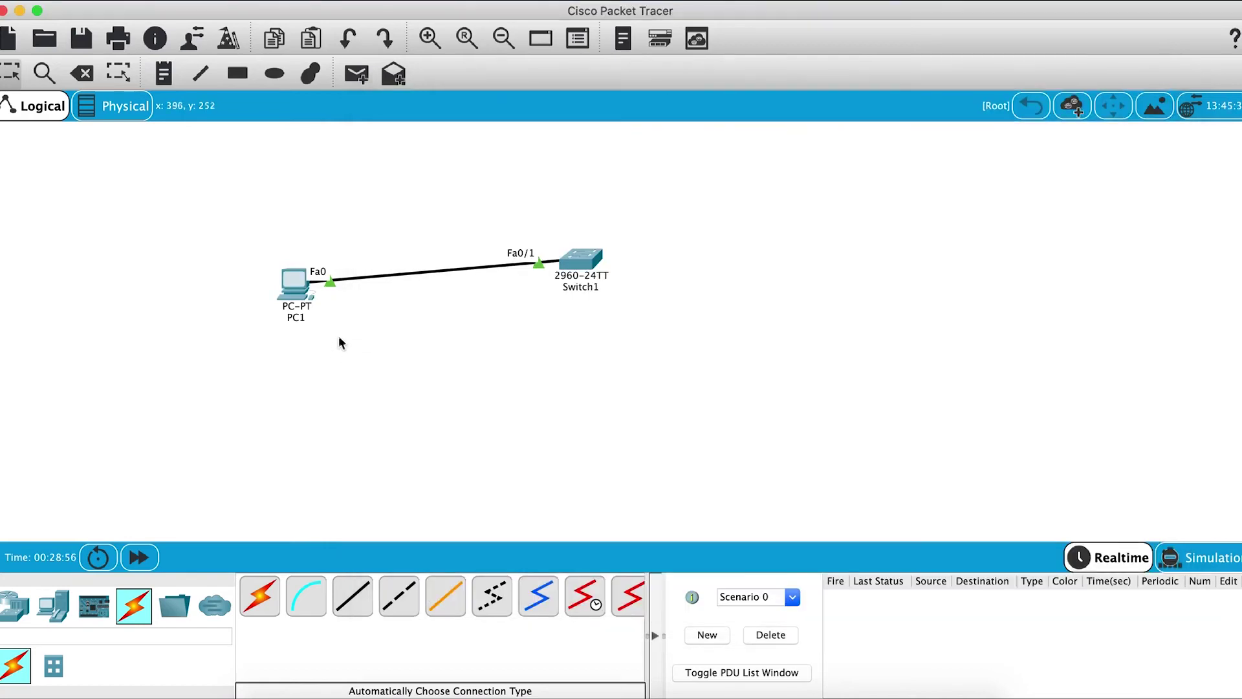
pyautogui.click(304, 297)
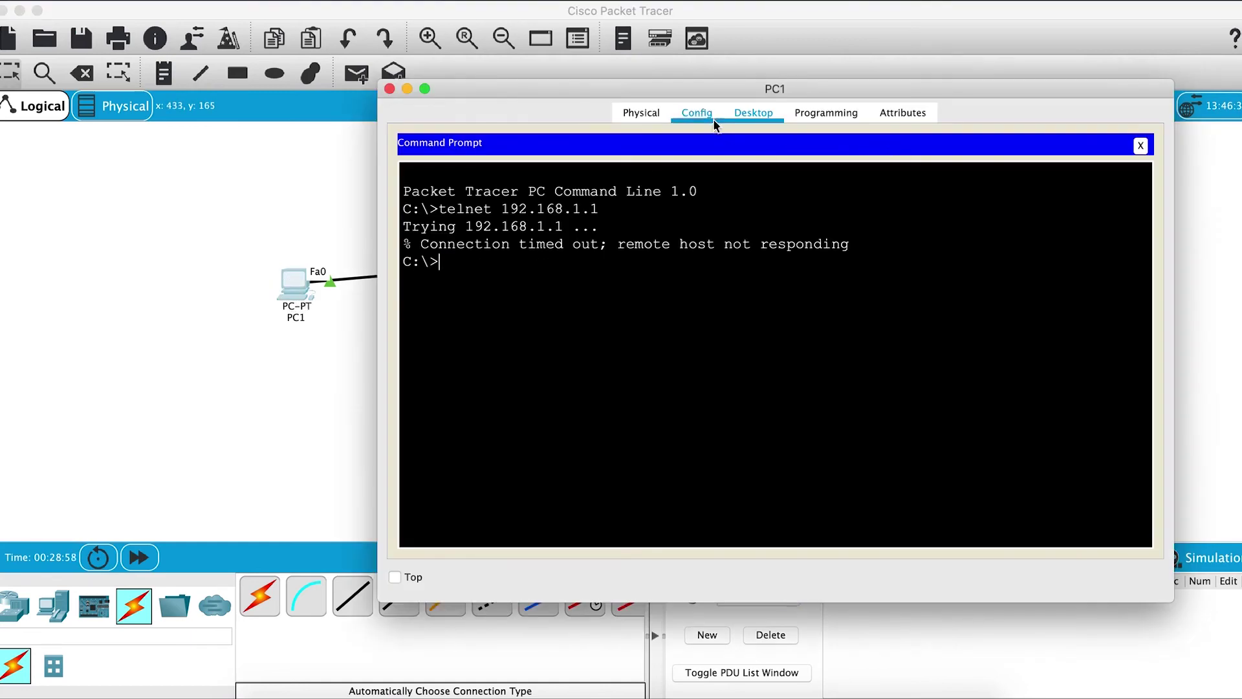
pyautogui.click(1140, 146)
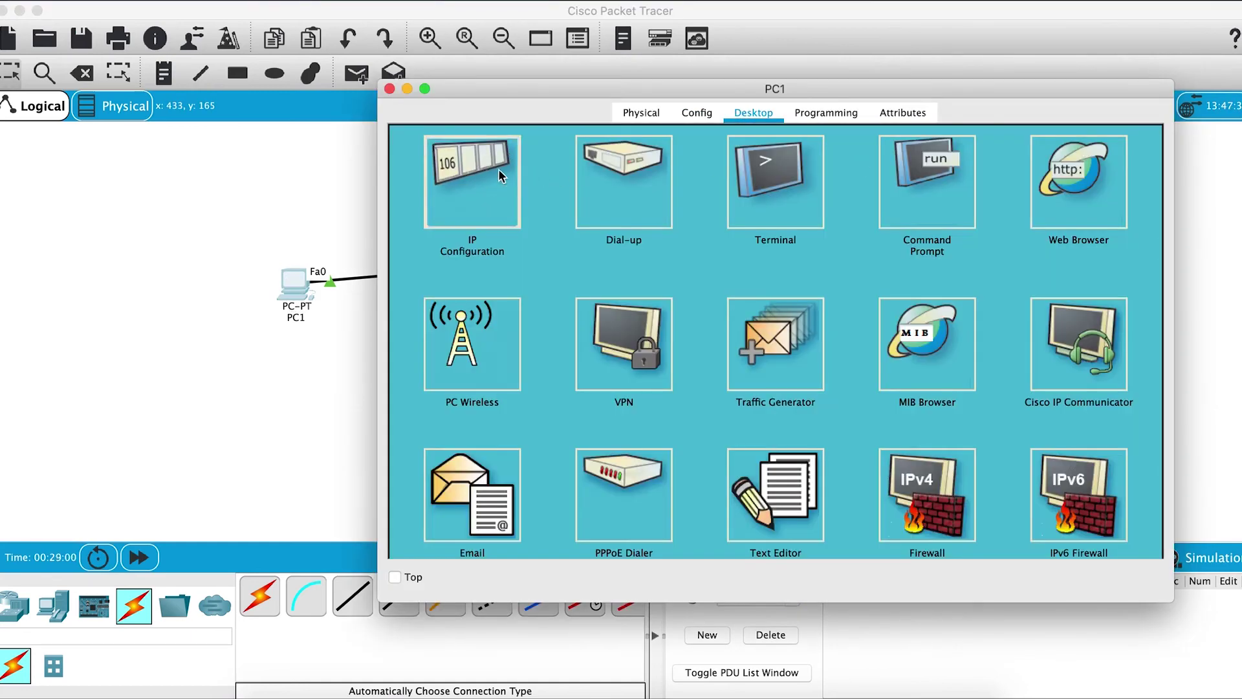
pyautogui.click(499, 169)
# Enter PC1's IPv4 address 192.168.1.2, auto-fill mask 255.255.255.0, and close the panel.
pyautogui.click(709, 262)
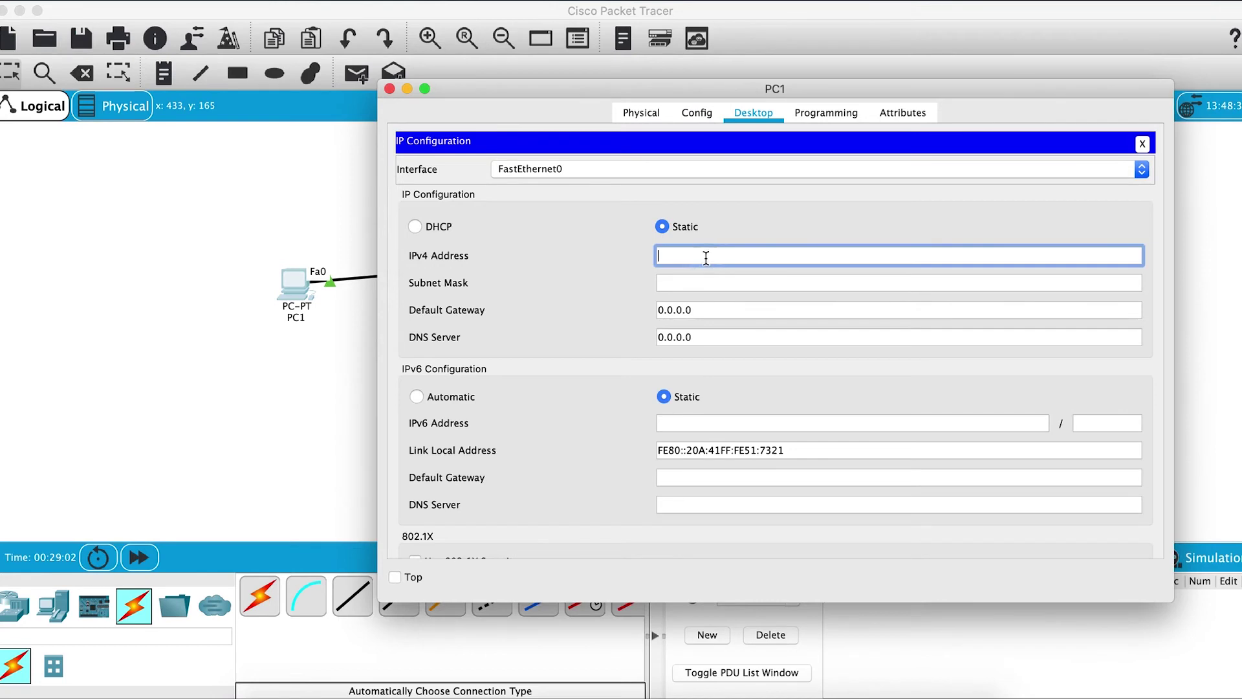
pyautogui.write('192.1')
pyautogui.press('BackSpace')
pyautogui.press('BackSpace')
pyautogui.press('BackSpace')
pyautogui.press('BackSpace')
pyautogui.press('BackSpace')
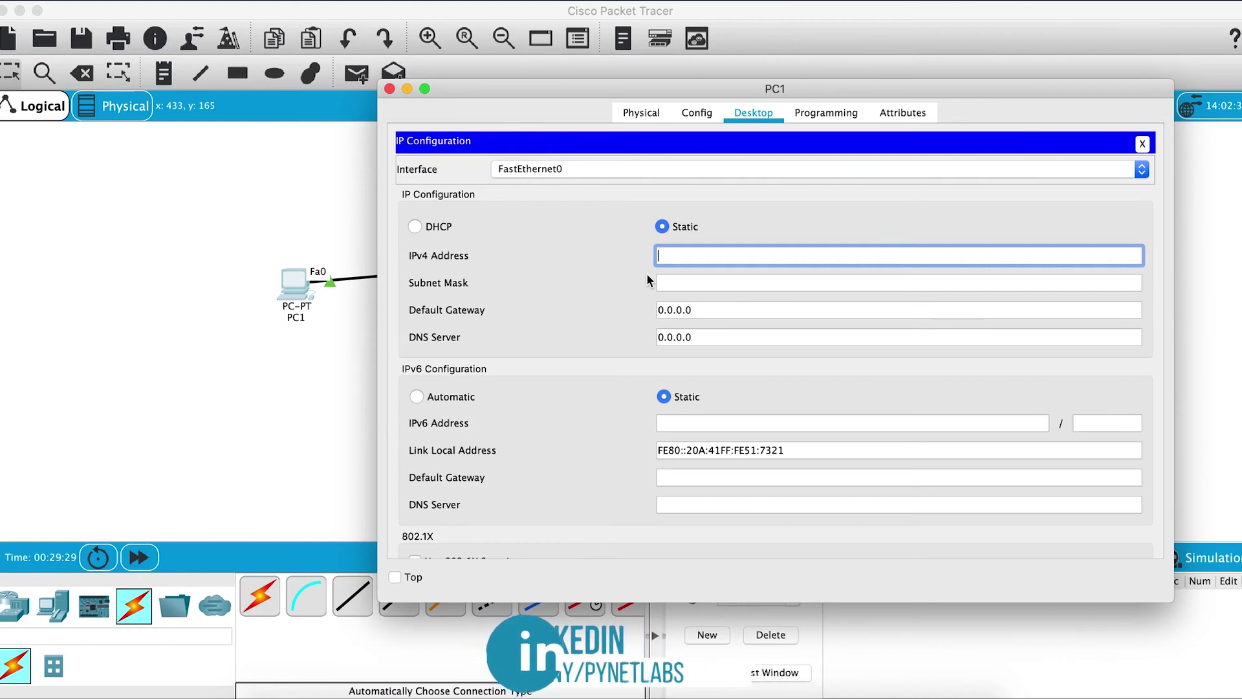
pyautogui.write('192.16')
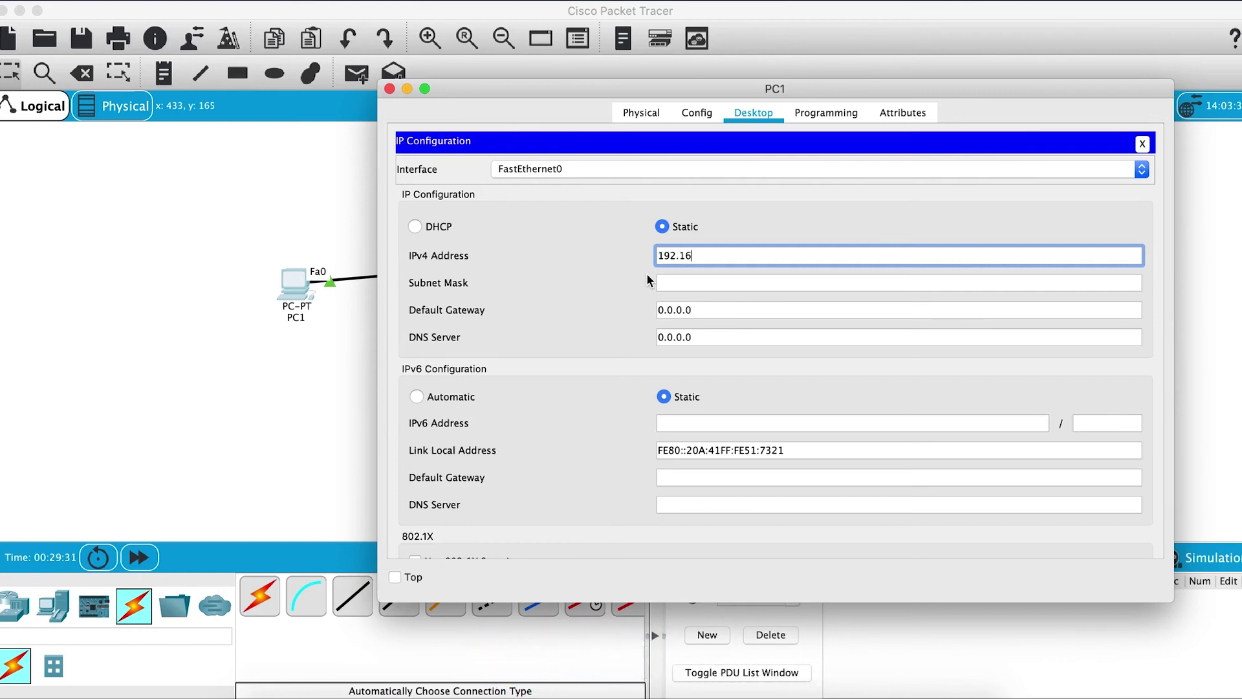
pyautogui.write('8.1.2')
pyautogui.click(686, 282)
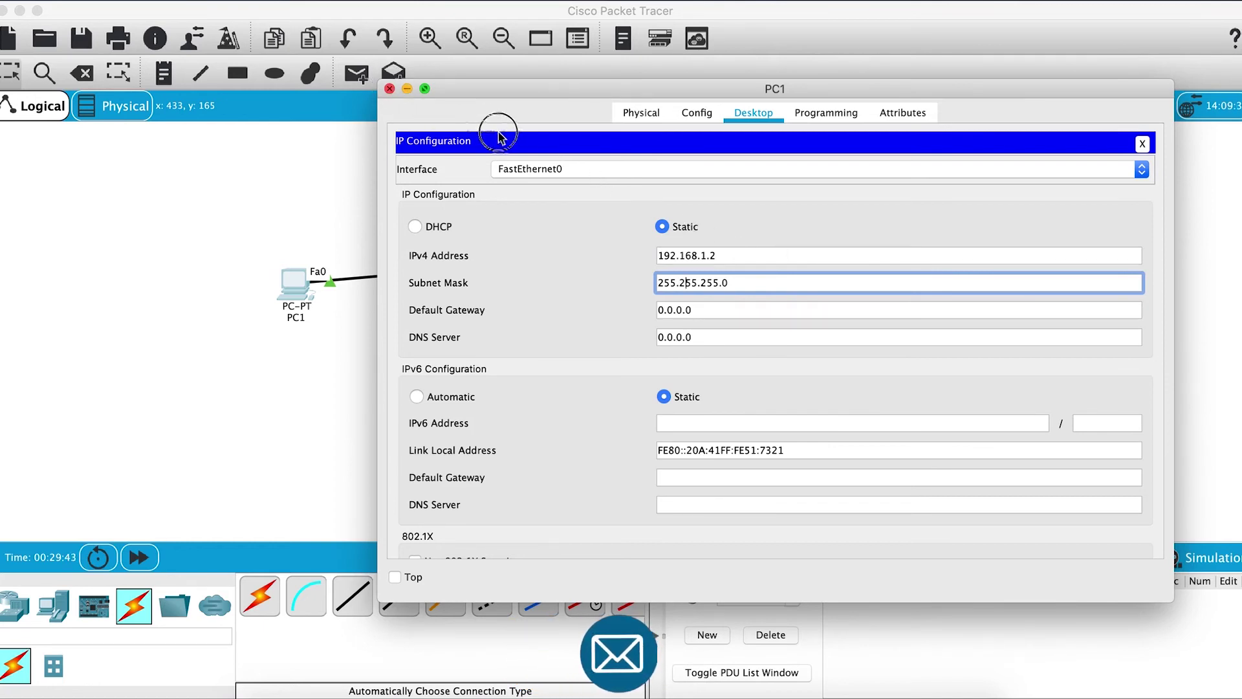
pyautogui.click(1142, 143)
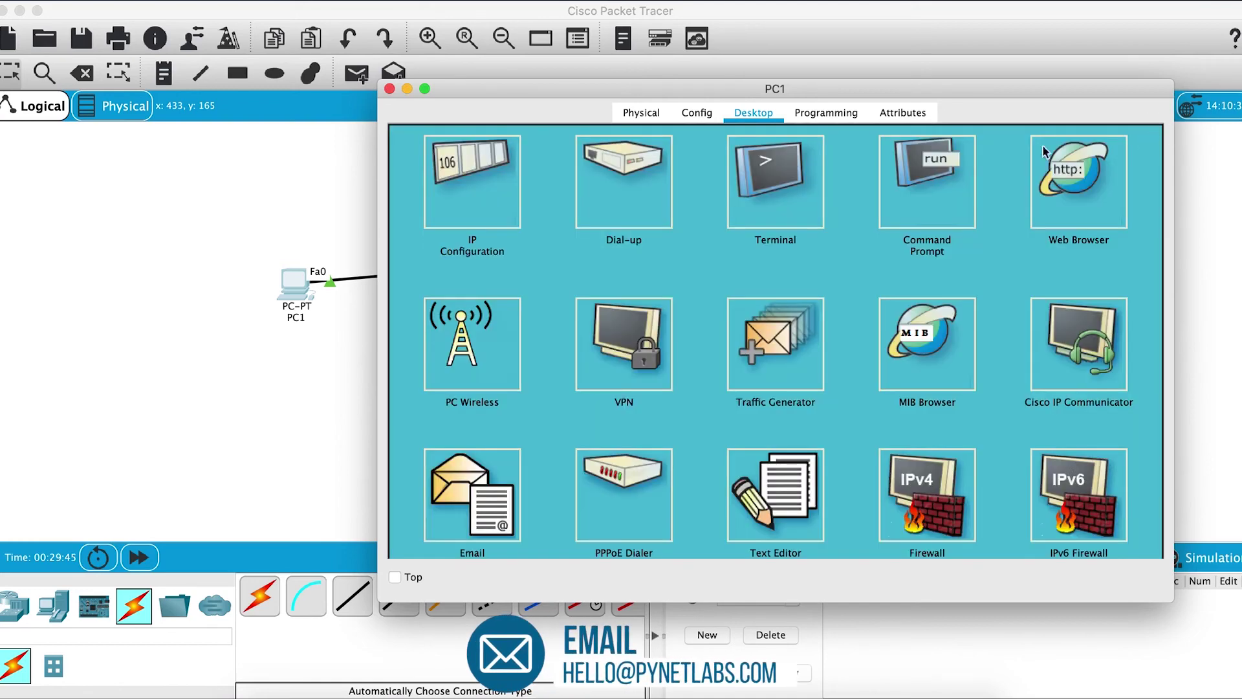
# Rerun telnet 192.168.1.1 from PC1; the connection opens but password attempts fail.
pyautogui.click(932, 179)
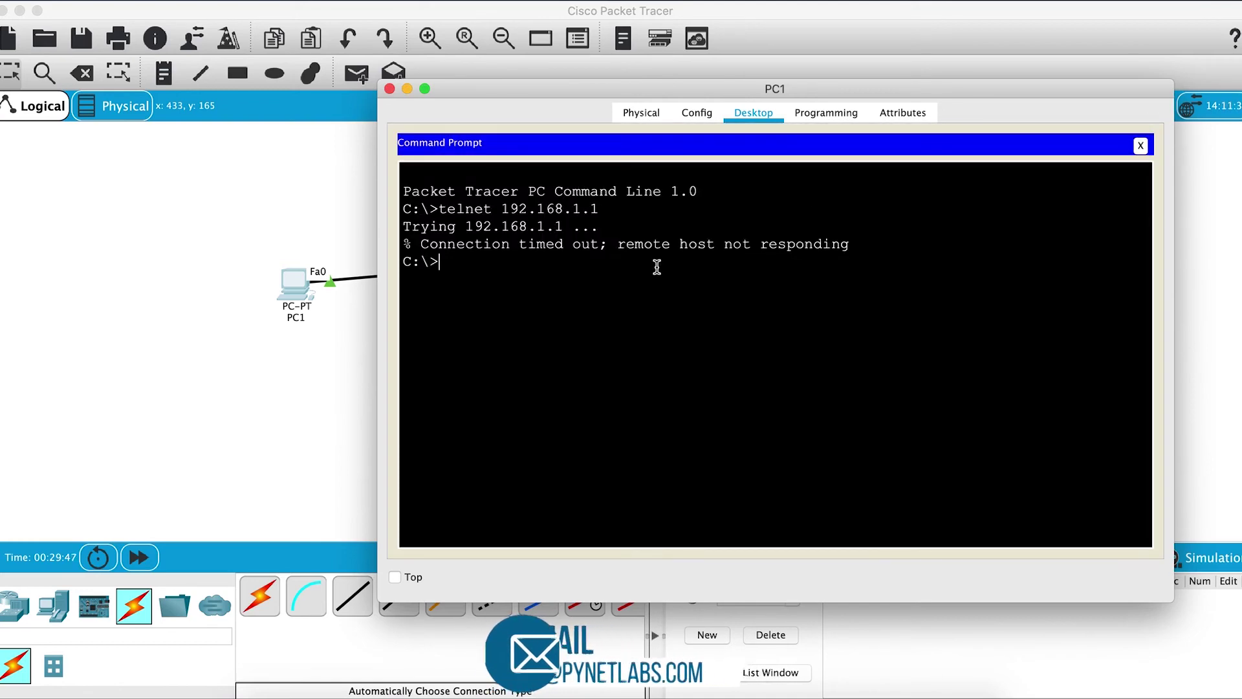
pyautogui.press('Up')
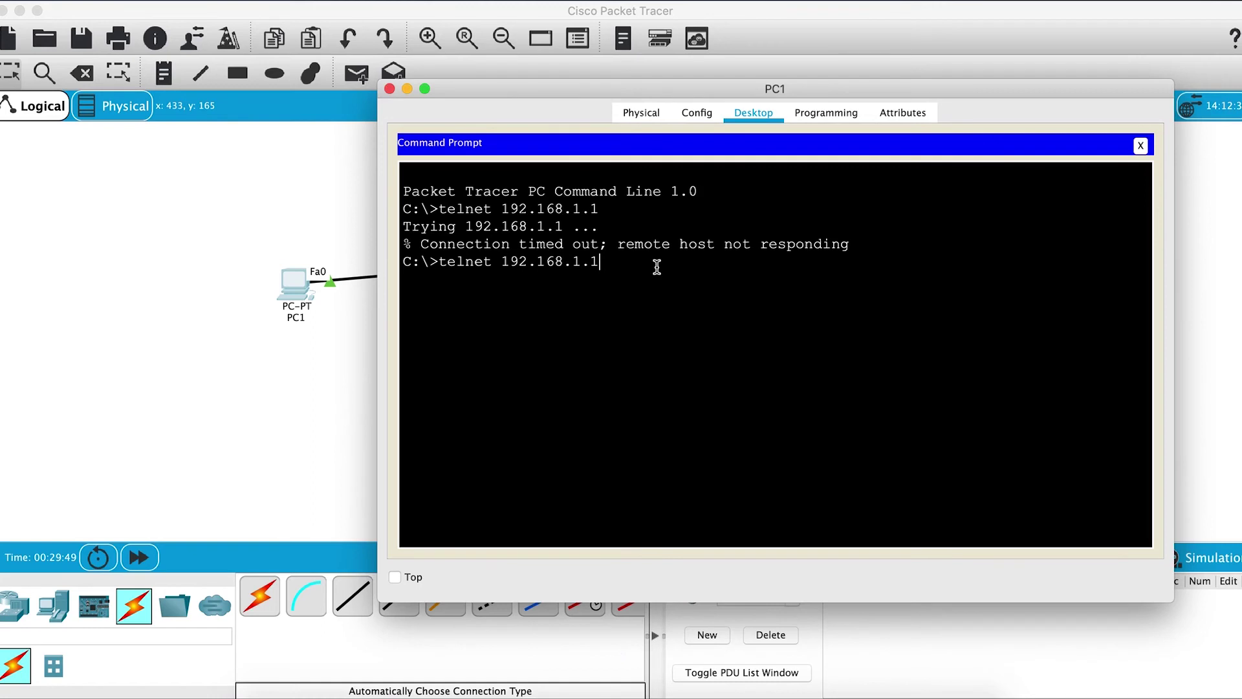
pyautogui.press('Return')
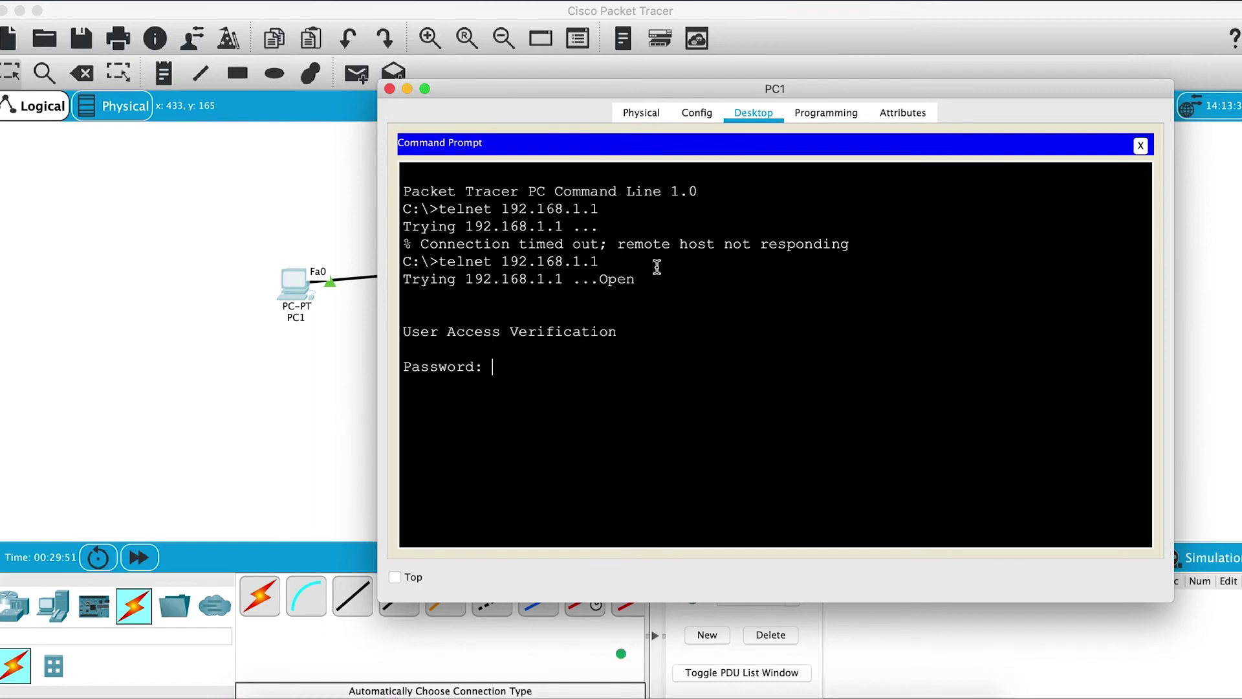
pyautogui.doubleClick(460, 284)
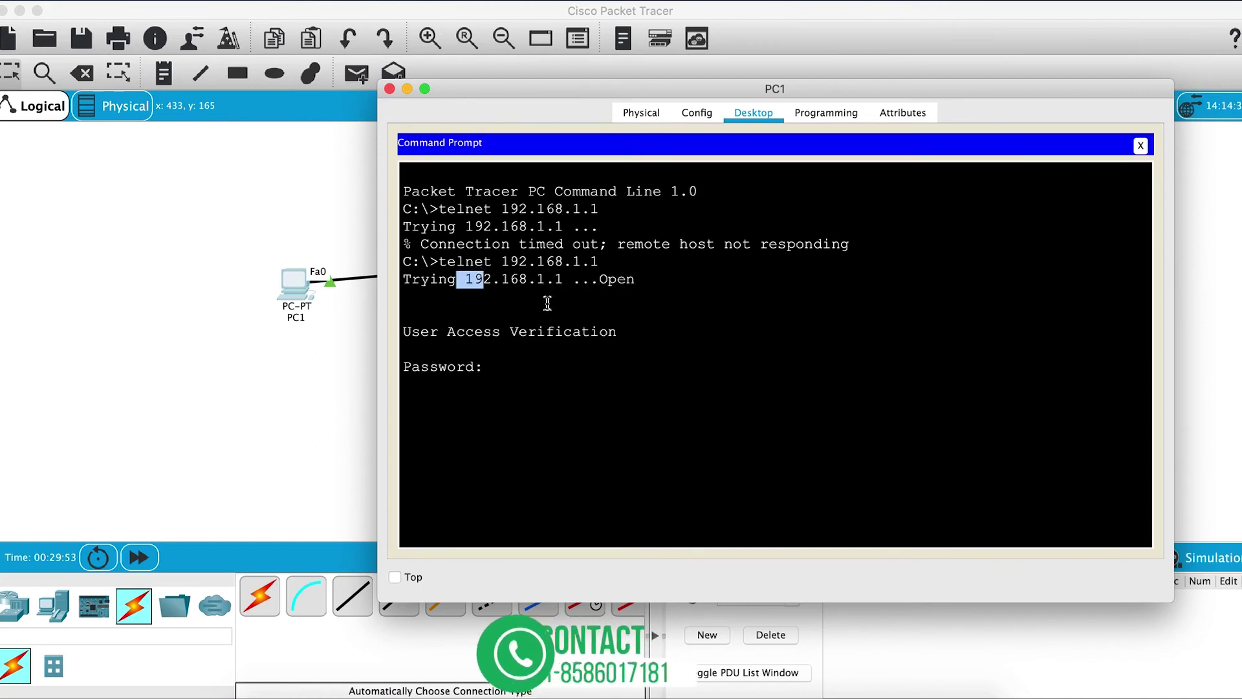
pyautogui.moveTo(590, 281); pyautogui.dragTo(660, 284)
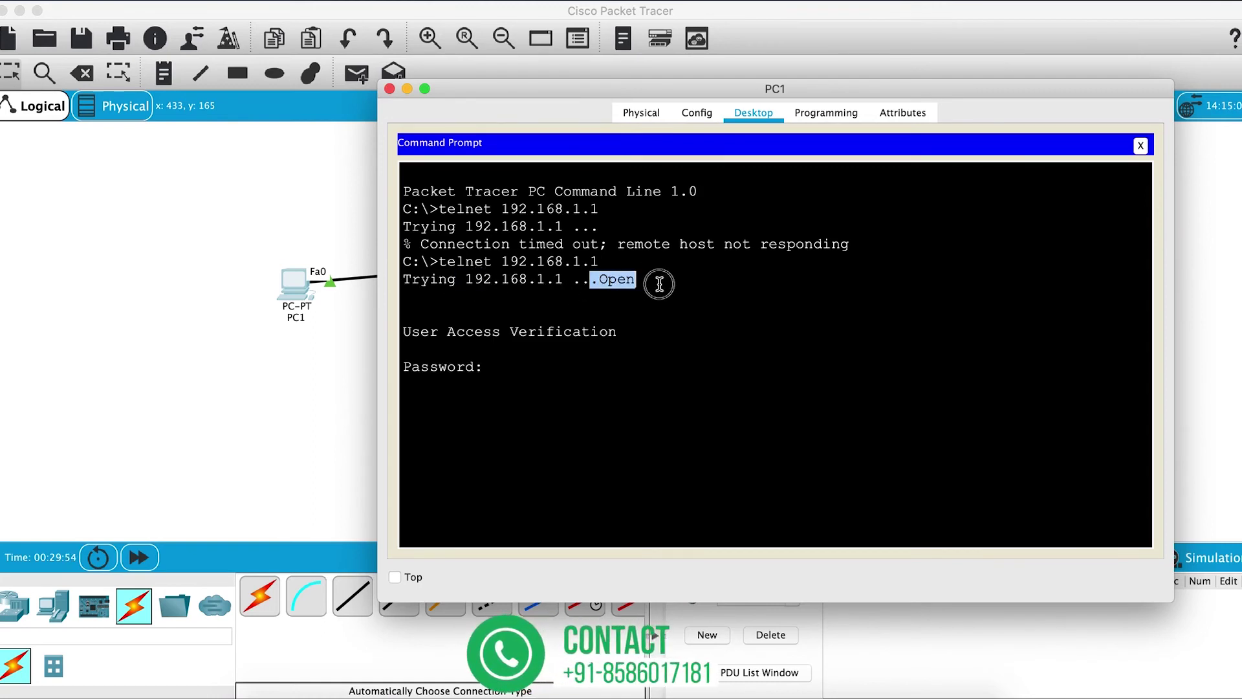
pyautogui.click(548, 365)
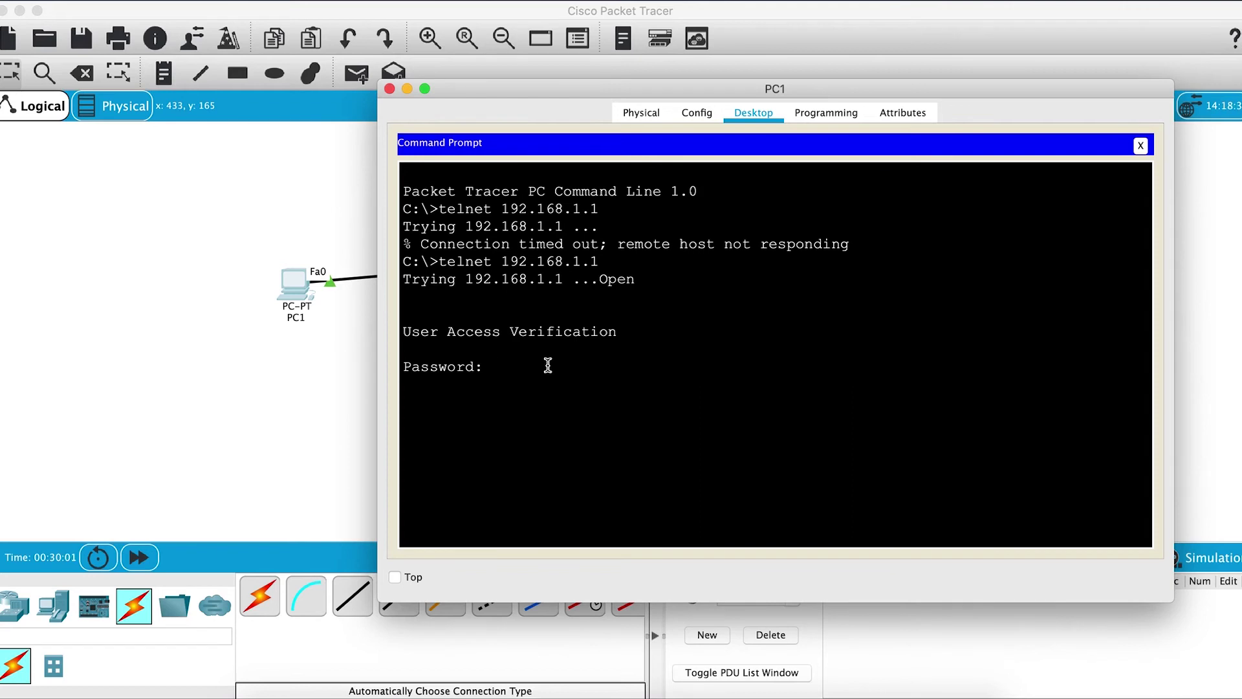
pyautogui.press('Return')
pyautogui.press('Return')
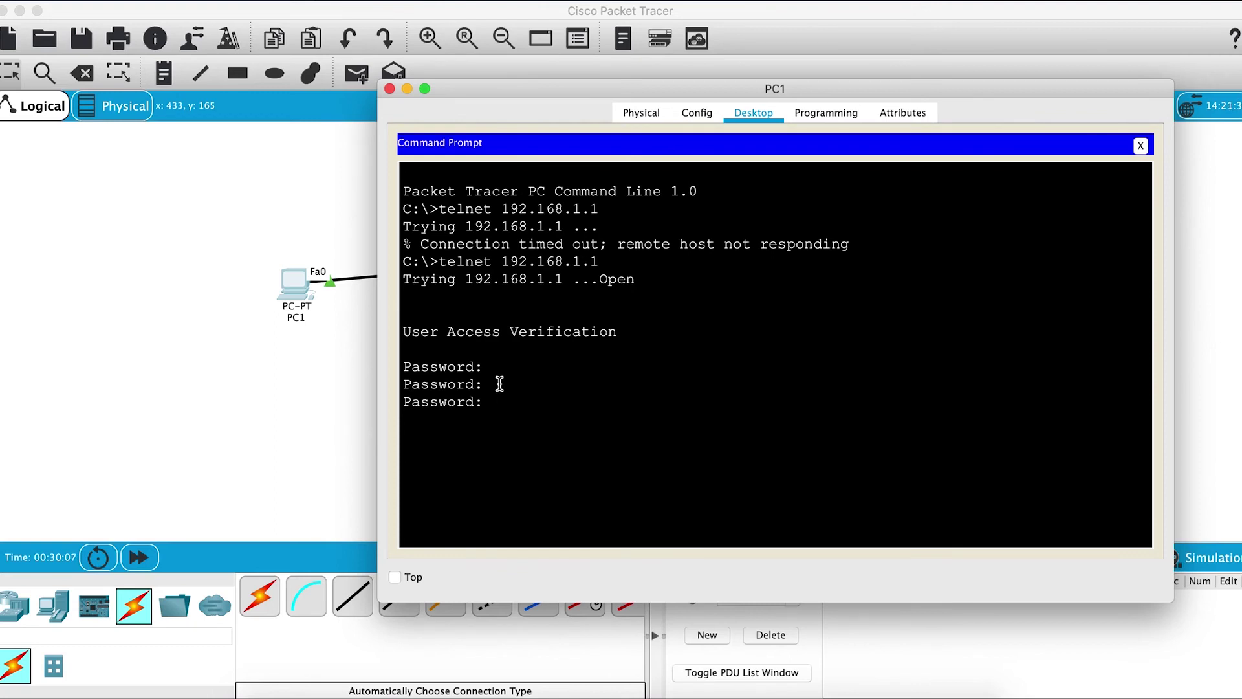
pyautogui.press('Return')
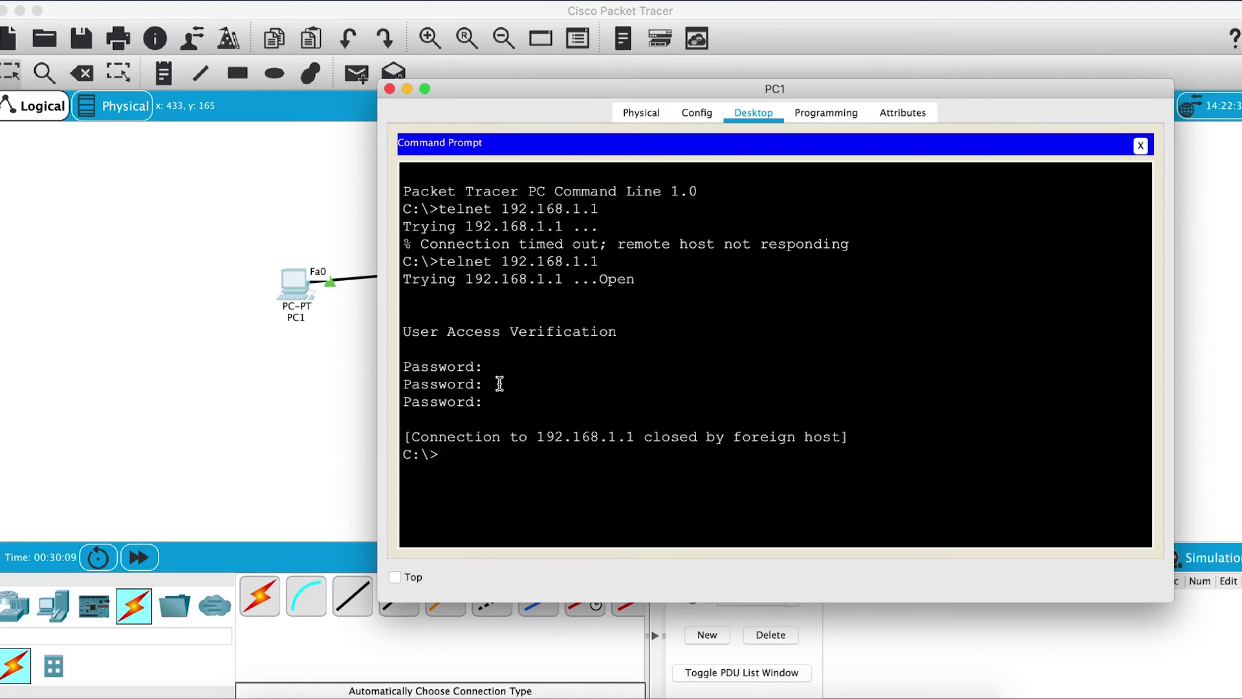
# Check the configured vty password in Switch1's CLI, then return to PC1.
pyautogui.click(296, 286)
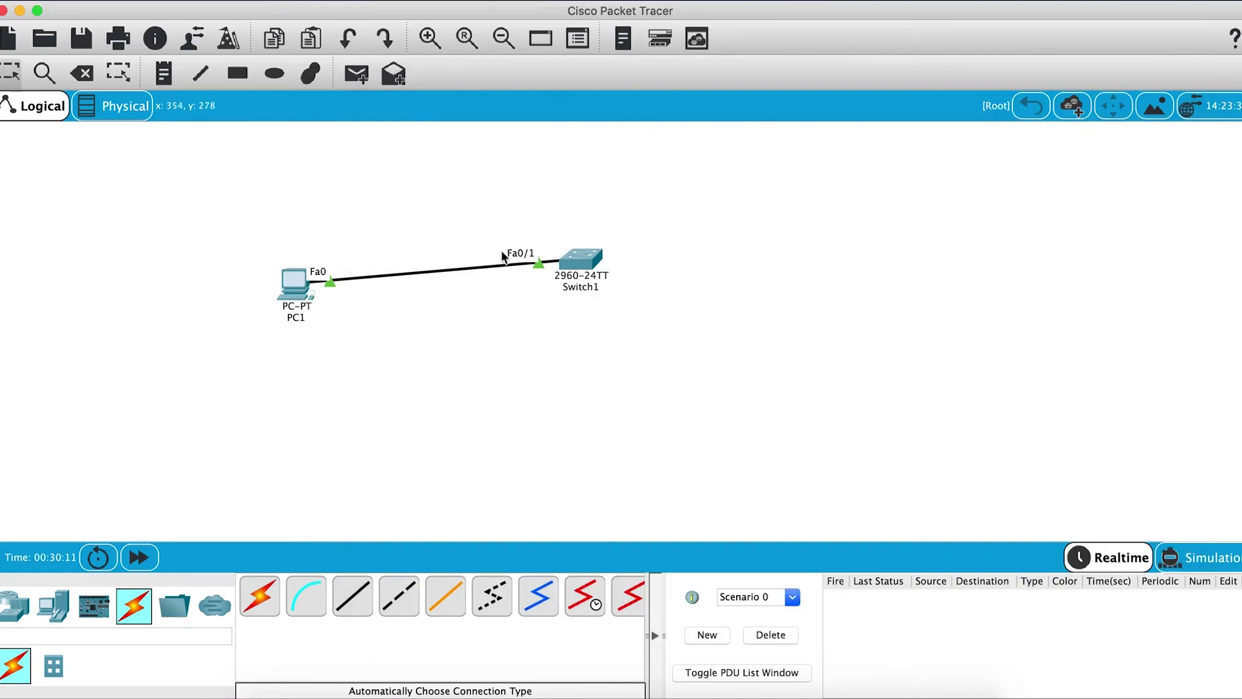
pyautogui.click(583, 259)
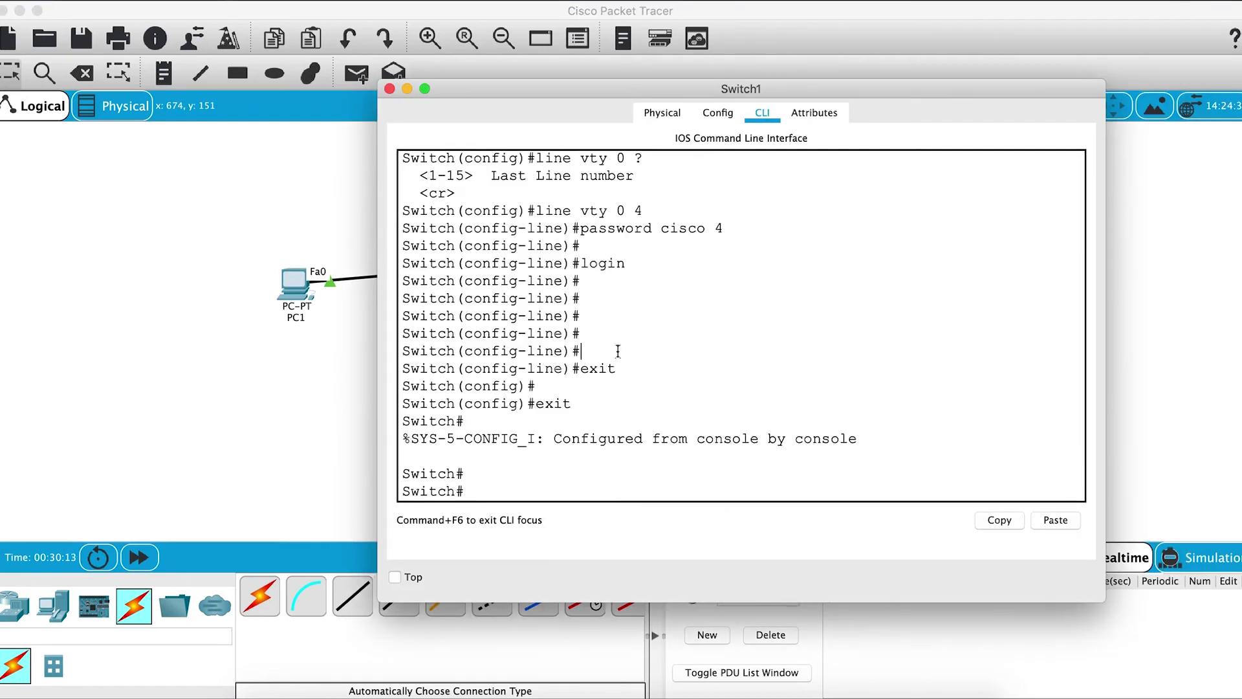
pyautogui.moveTo(660, 229); pyautogui.dragTo(724, 253)
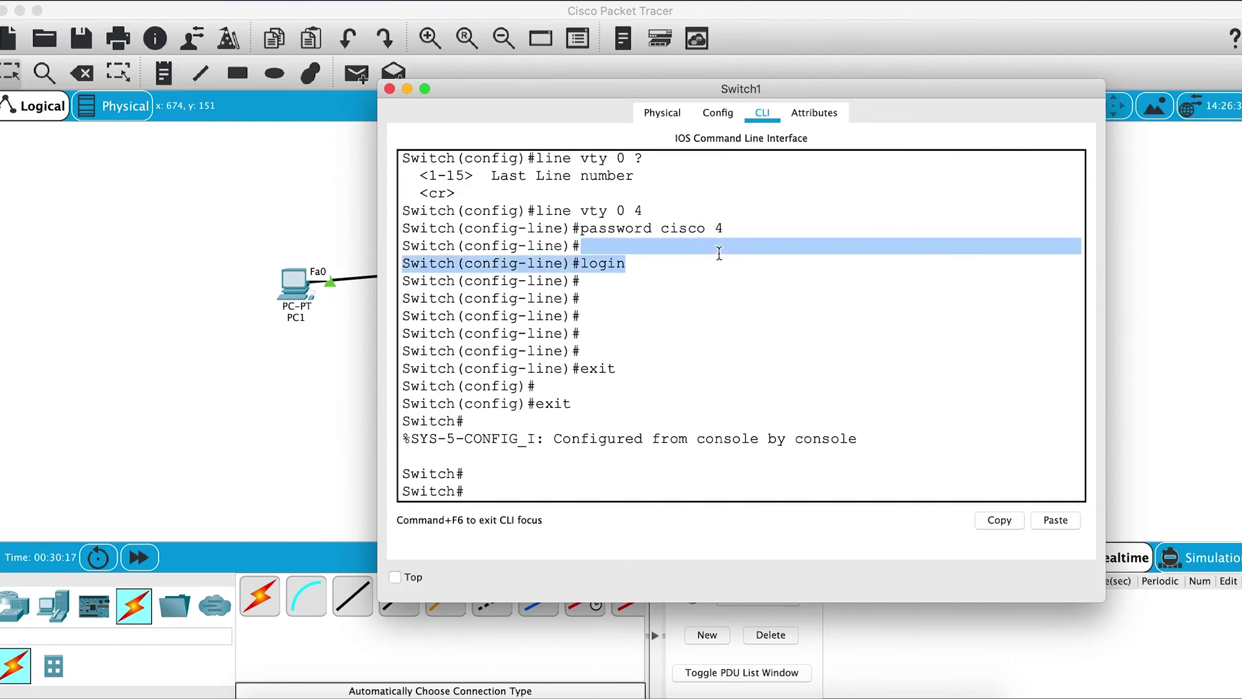
pyautogui.click(161, 511)
pyautogui.click(296, 284)
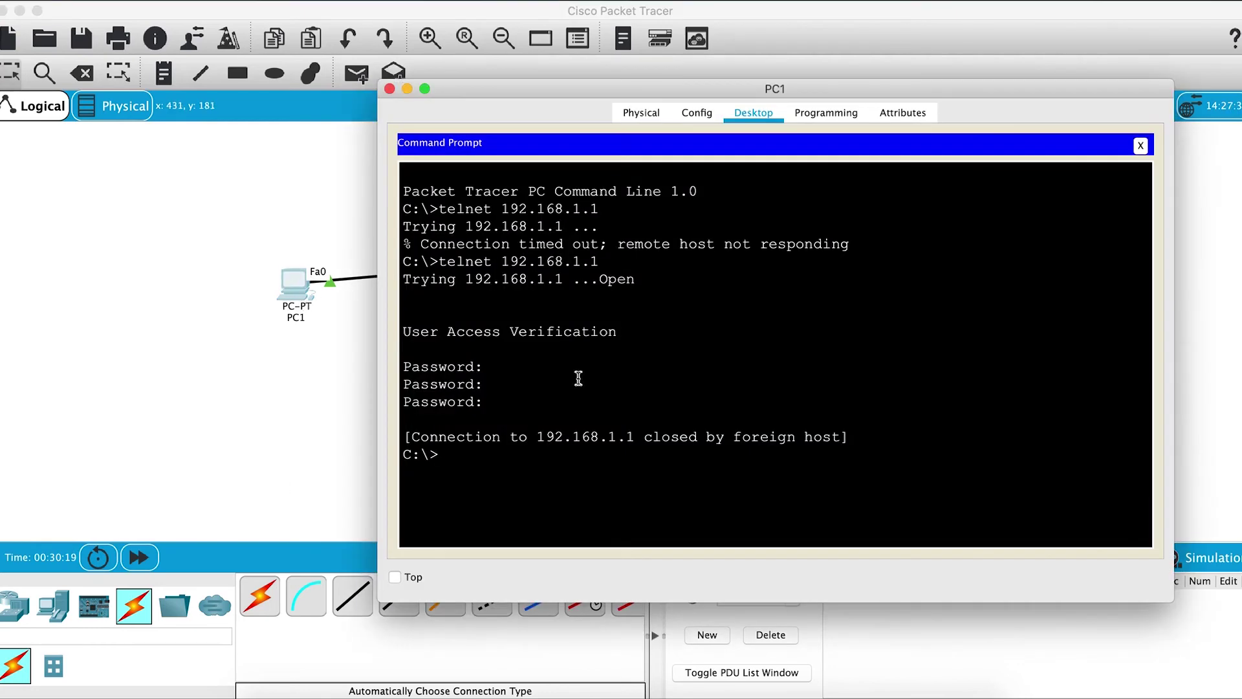
# Telnet from PC1 to 192.168.1.1 and log in with the vty password.
pyautogui.press('Up')
pyautogui.press('Return')
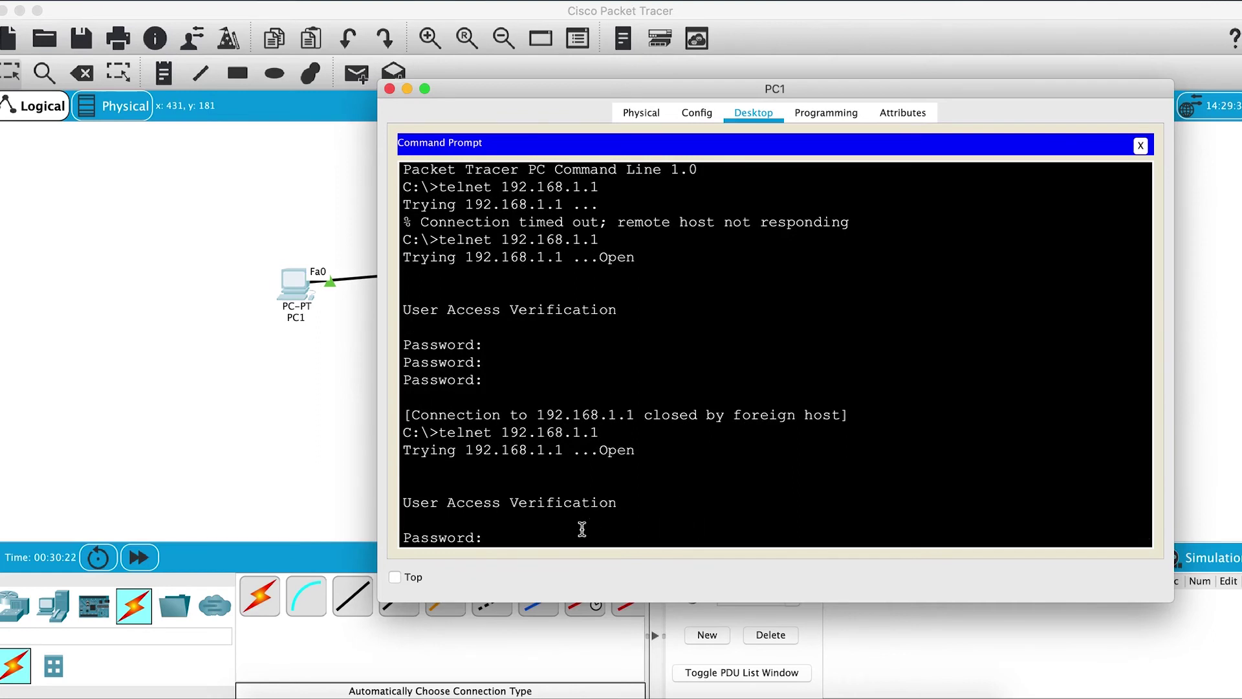
pyautogui.press('Return')
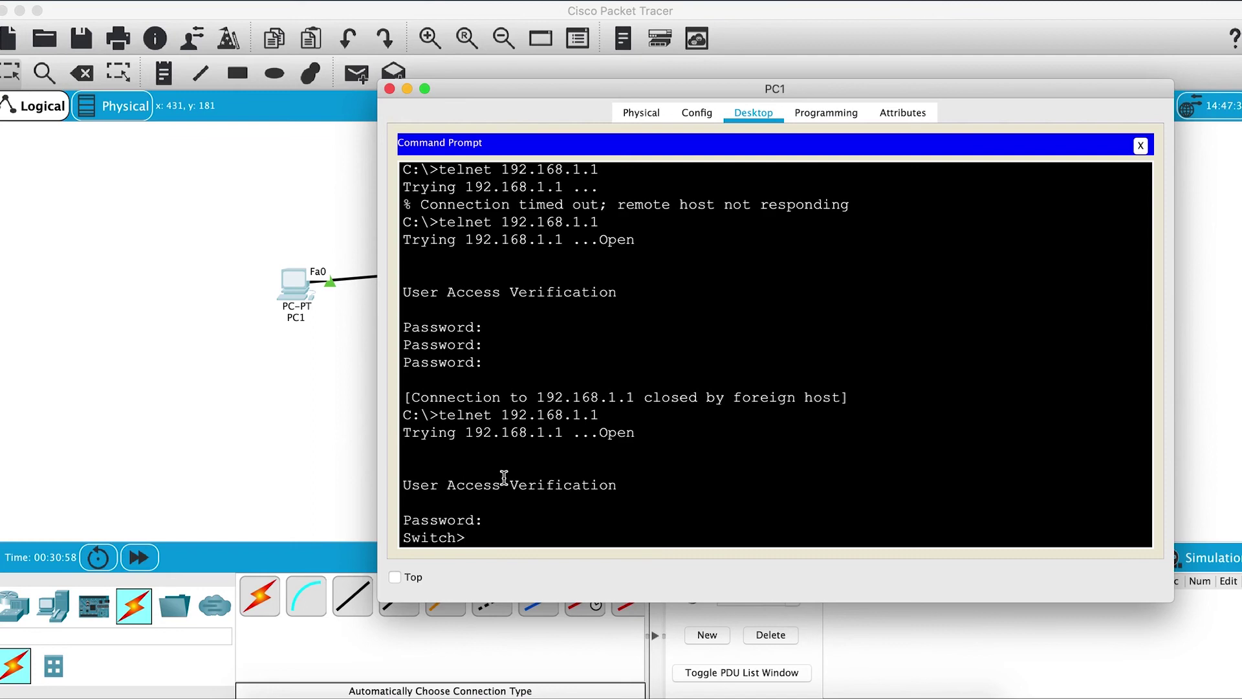
# Run enable with its password, enter config t, and close PC1's window.
pyautogui.write('nable')
pyautogui.press('Return')
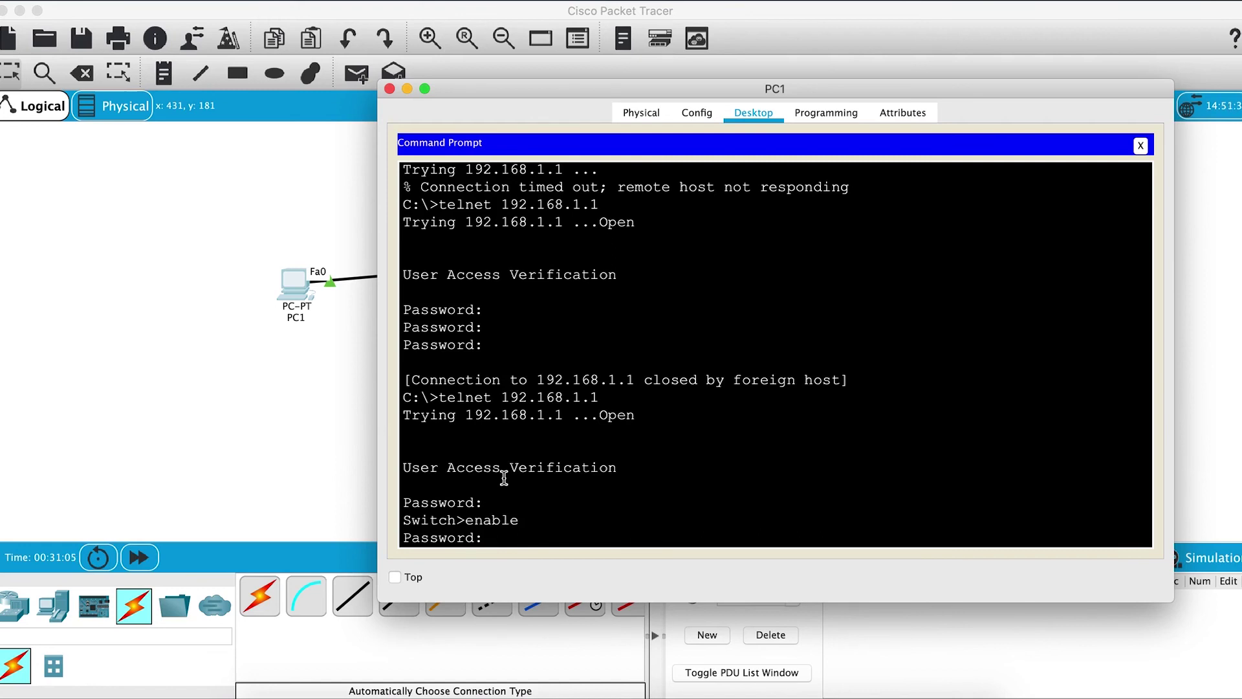
pyautogui.press('Return')
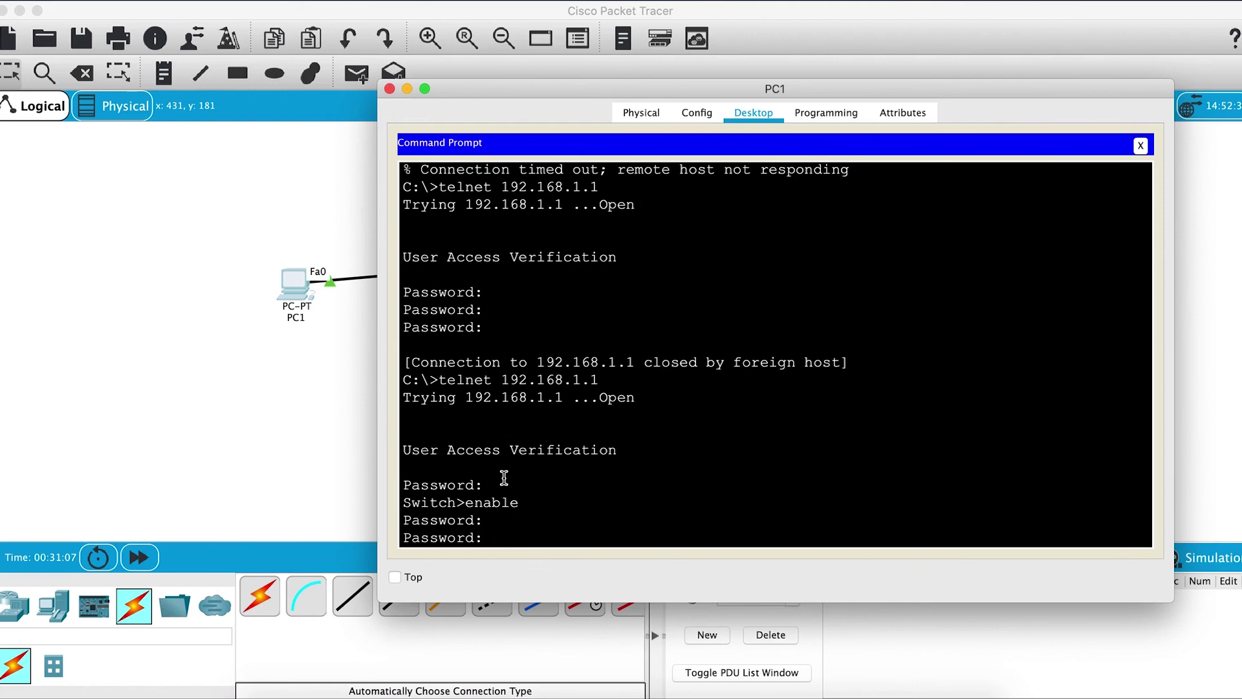
pyautogui.press('Return')
pyautogui.press('Return')
pyautogui.press('Return')
pyautogui.write('conf')
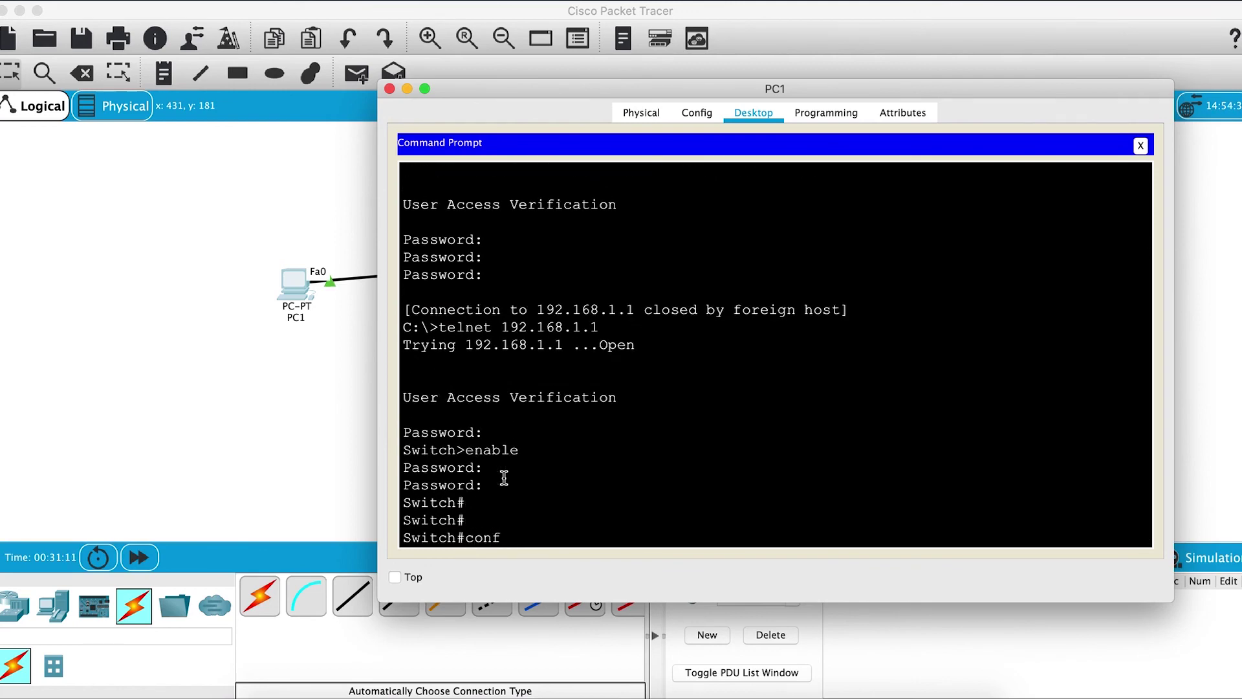
pyautogui.write('ig t')
pyautogui.press('Return')
pyautogui.press('Return')
pyautogui.press('Return')
pyautogui.press('Return')
pyautogui.press('Return')
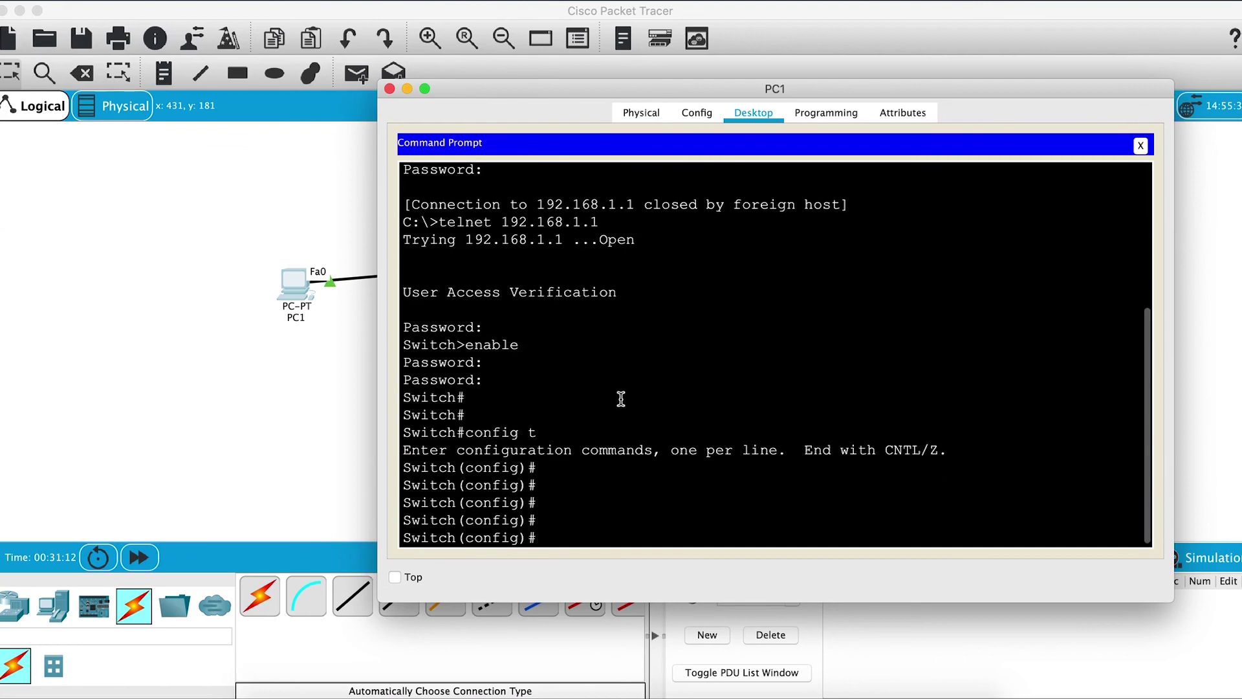
pyautogui.click(390, 89)
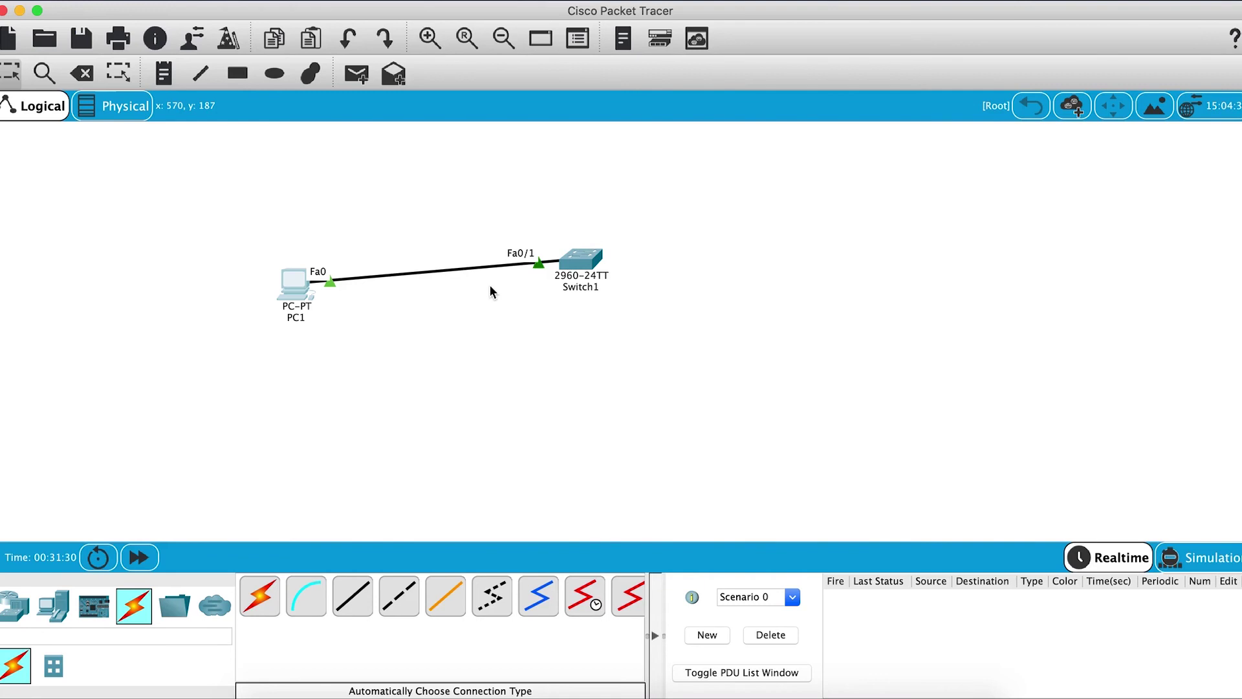
# In Switch1's CLI, run show running-config to display its configuration.
pyautogui.click(580, 260)
pyautogui.press('Return')
pyautogui.press('Return')
pyautogui.press('Return')
pyautogui.press('Return')
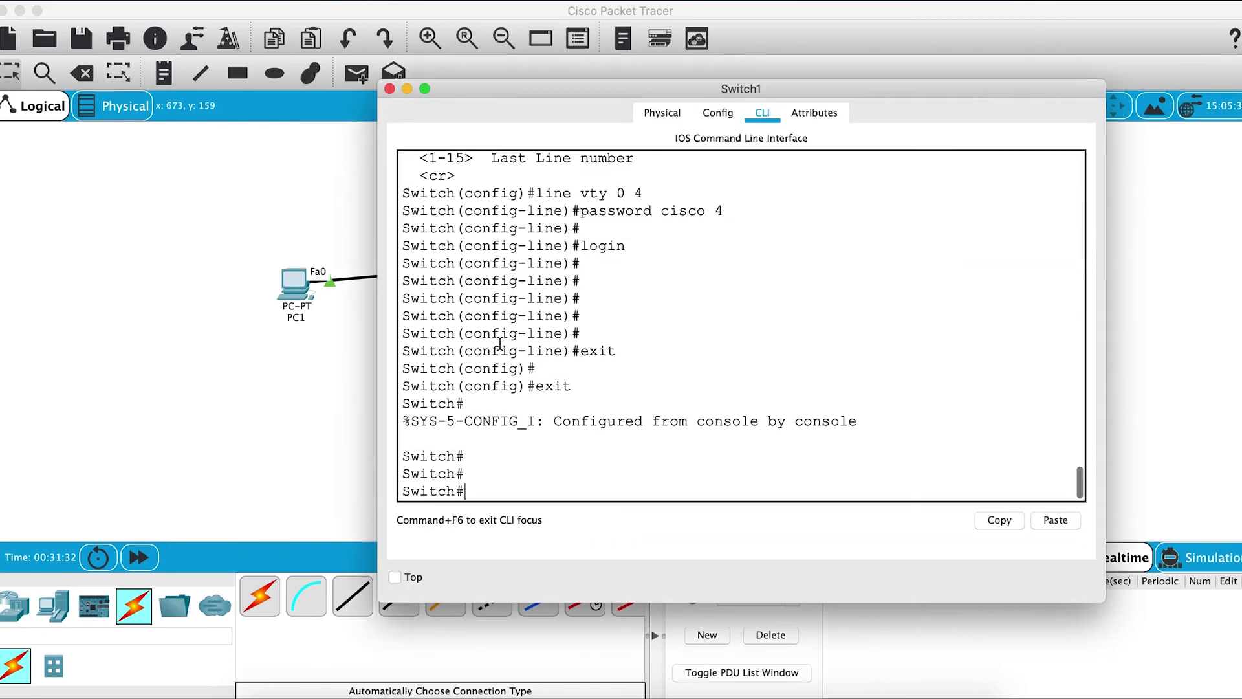
pyautogui.write('show running')
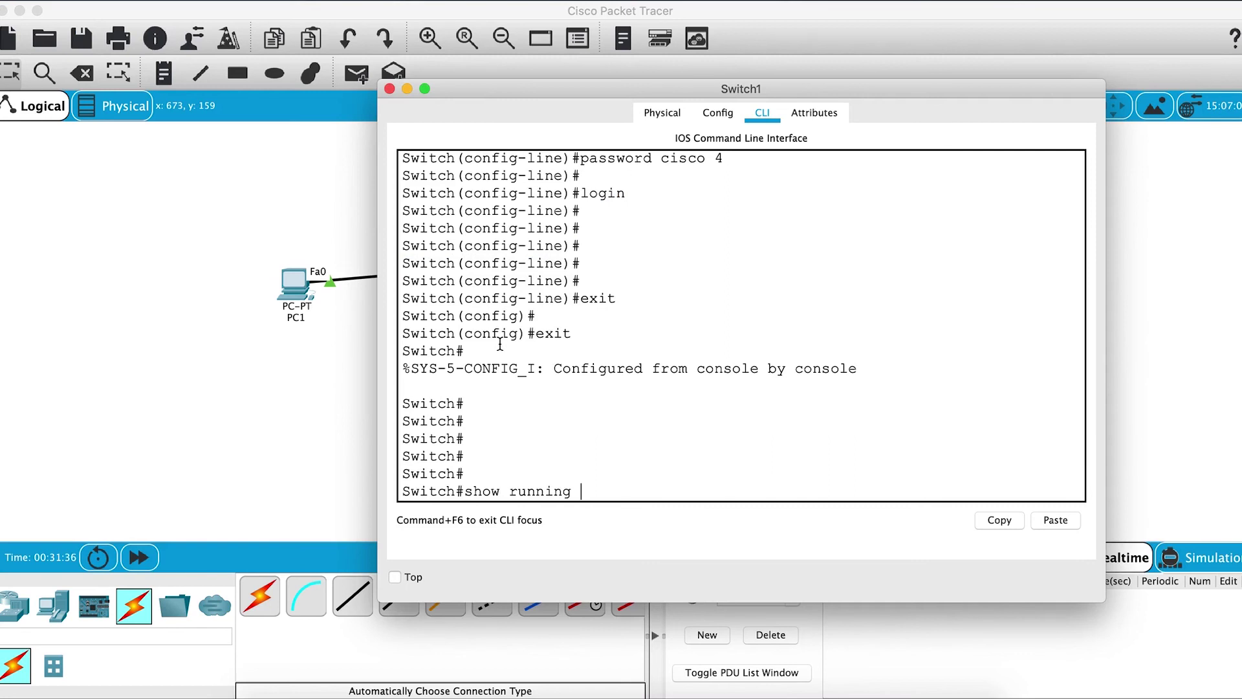
pyautogui.press('Tab')
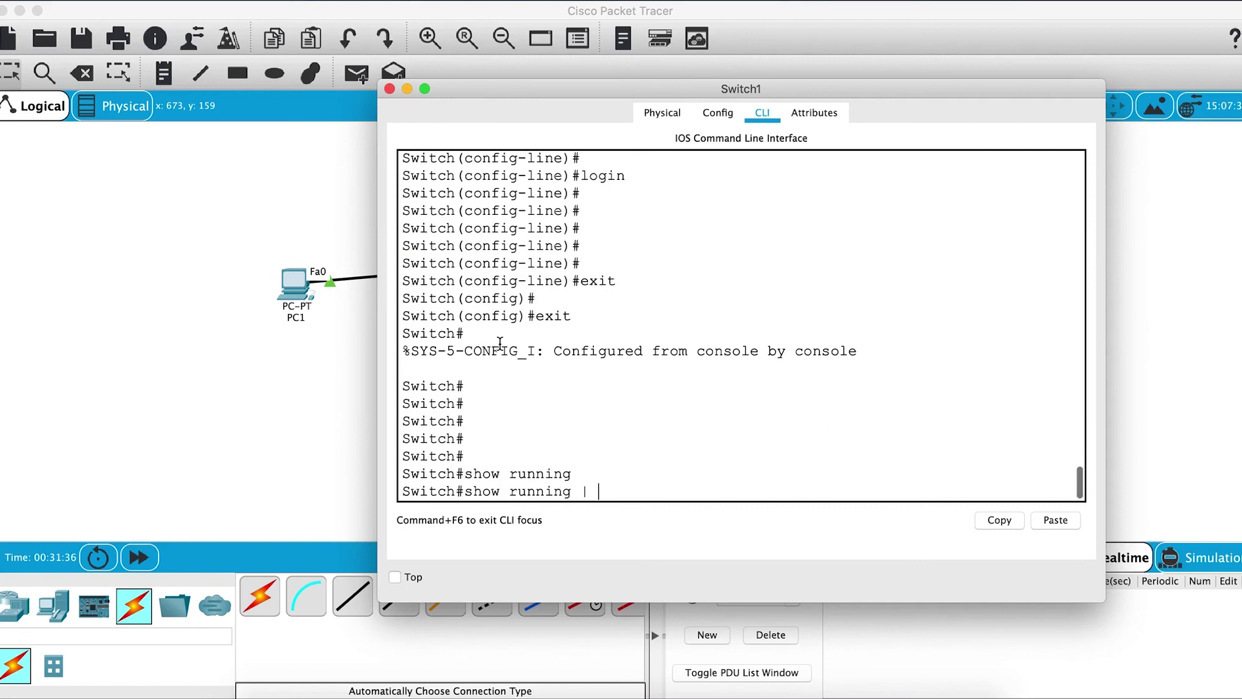
pyautogui.press('Tab')
pyautogui.press('Return')
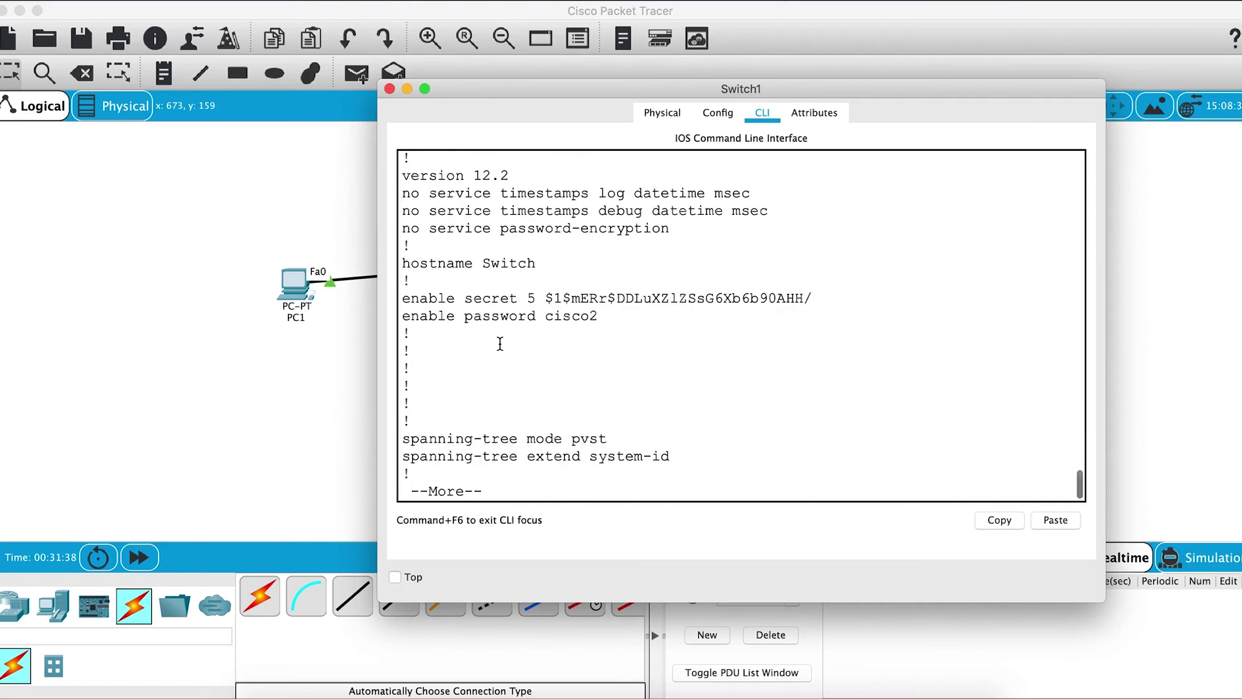
# Inspect the enable secret hash and the plain-text console and vty 0 4 passwords.
pyautogui.moveTo(546, 298); pyautogui.dragTo(663, 303)
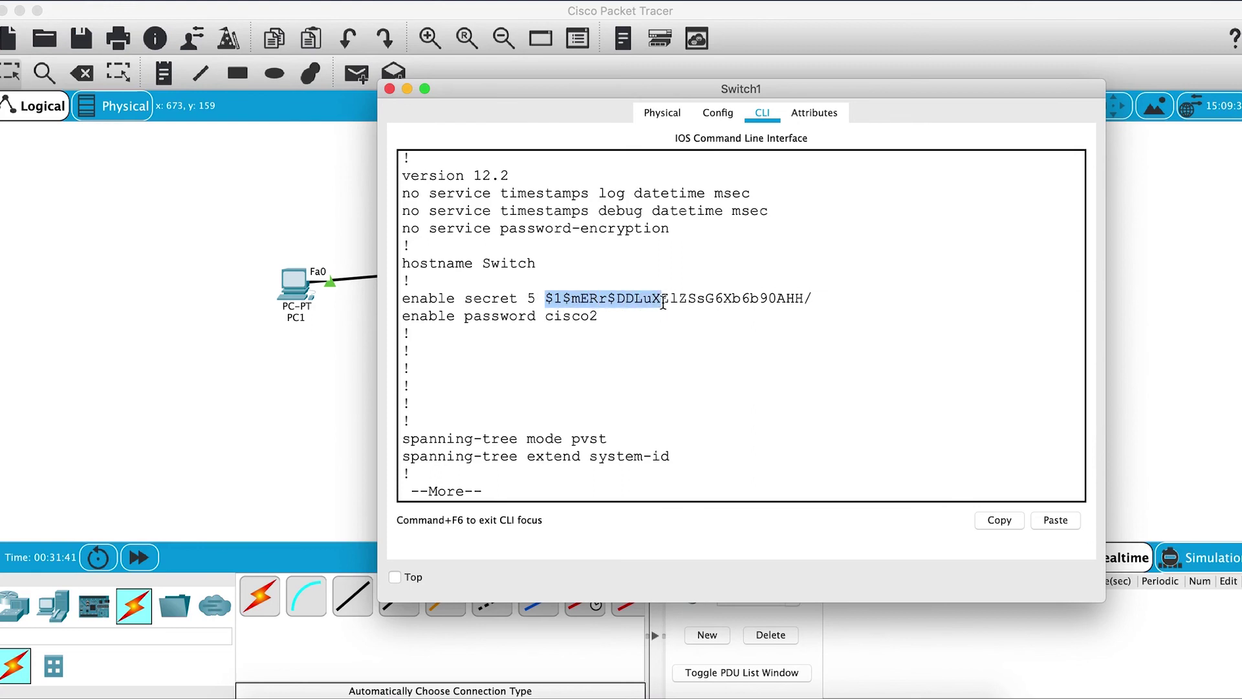
pyautogui.click(528, 296)
pyautogui.press('space')
pyautogui.press('space')
pyautogui.press('space')
pyautogui.press('space')
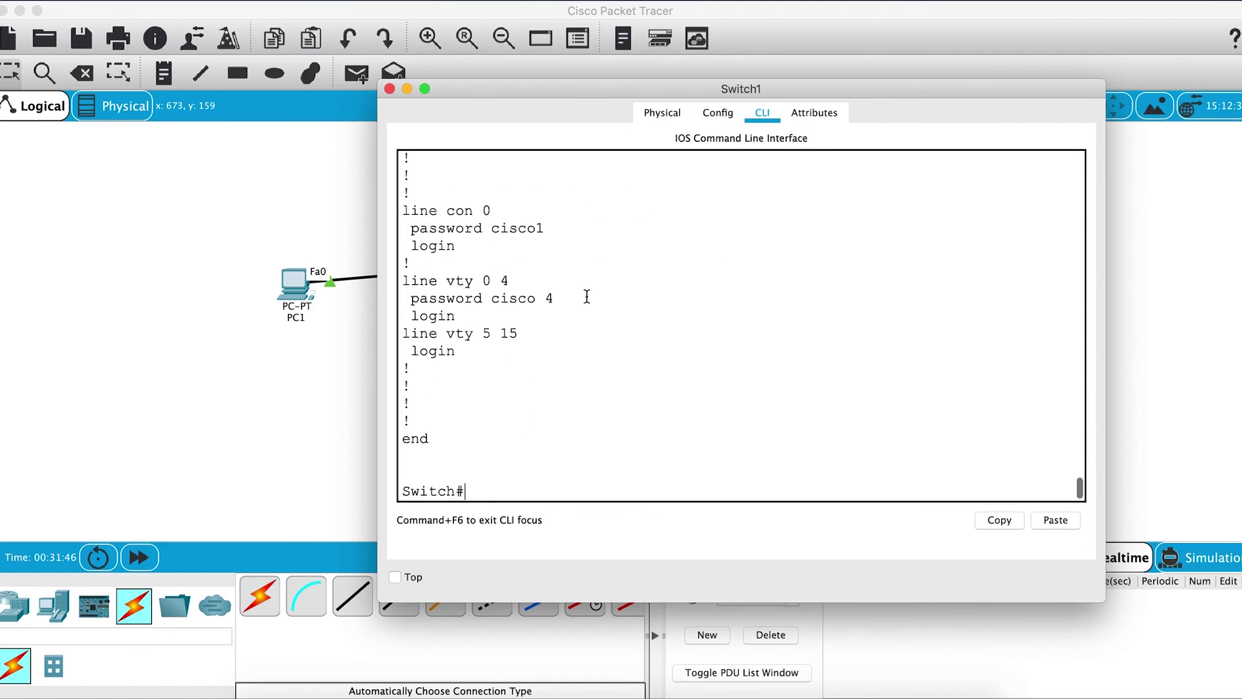
pyautogui.moveTo(420, 229); pyautogui.dragTo(449, 369)
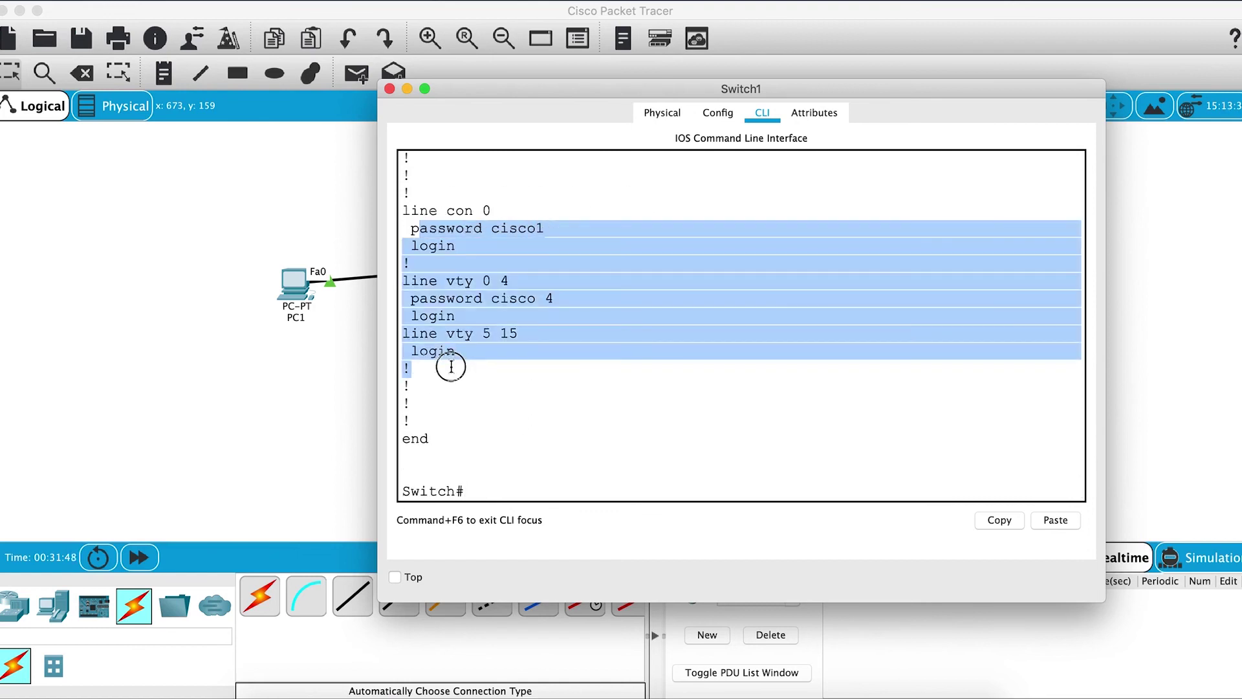
pyautogui.click(444, 313)
pyautogui.moveTo(419, 299); pyautogui.dragTo(491, 299)
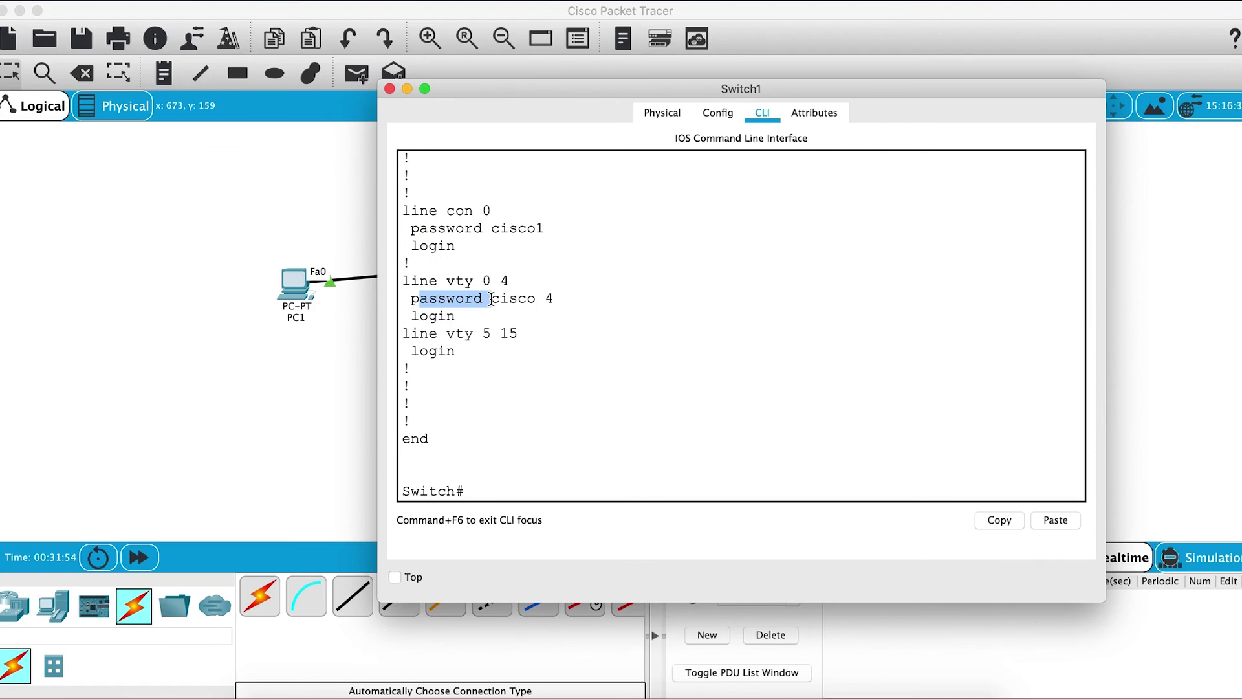
pyautogui.moveTo(557, 303); pyautogui.dragTo(483, 304)
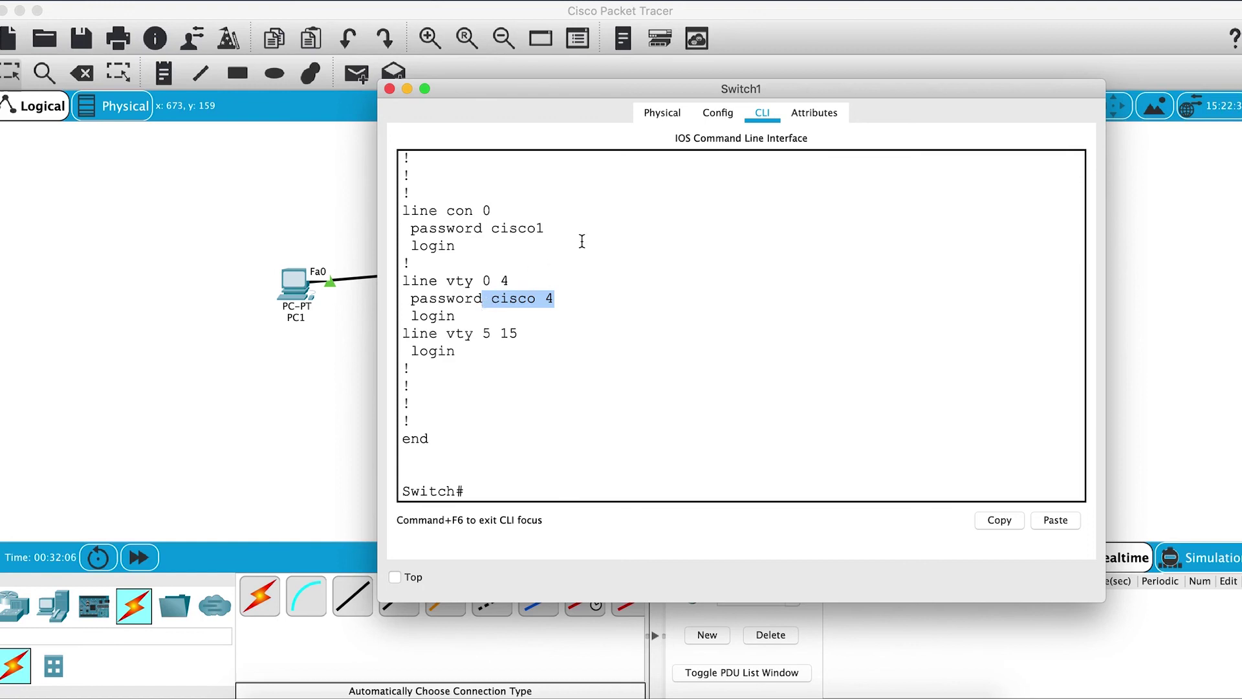
pyautogui.scroll(10, 582, 241)
pyautogui.scroll(-10, 582, 241)
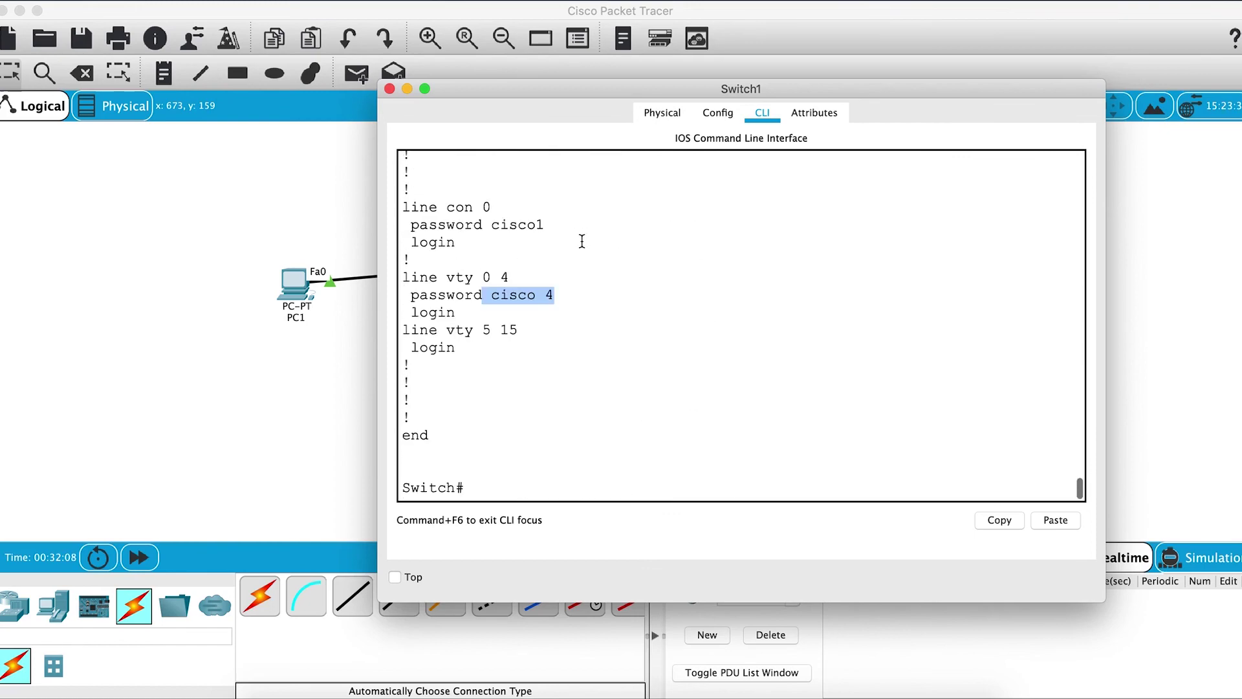
# Enter global configuration mode on Switch1 with configure terminal.
pyautogui.press('Return')
pyautogui.press('Return')
pyautogui.press('Return')
pyautogui.write('conf')
pyautogui.press('BackSpace')
pyautogui.press('BackSpace')
pyautogui.press('BackSpace')
pyautogui.press('BackSpace')
pyautogui.write('serv')
pyautogui.press('Tab')
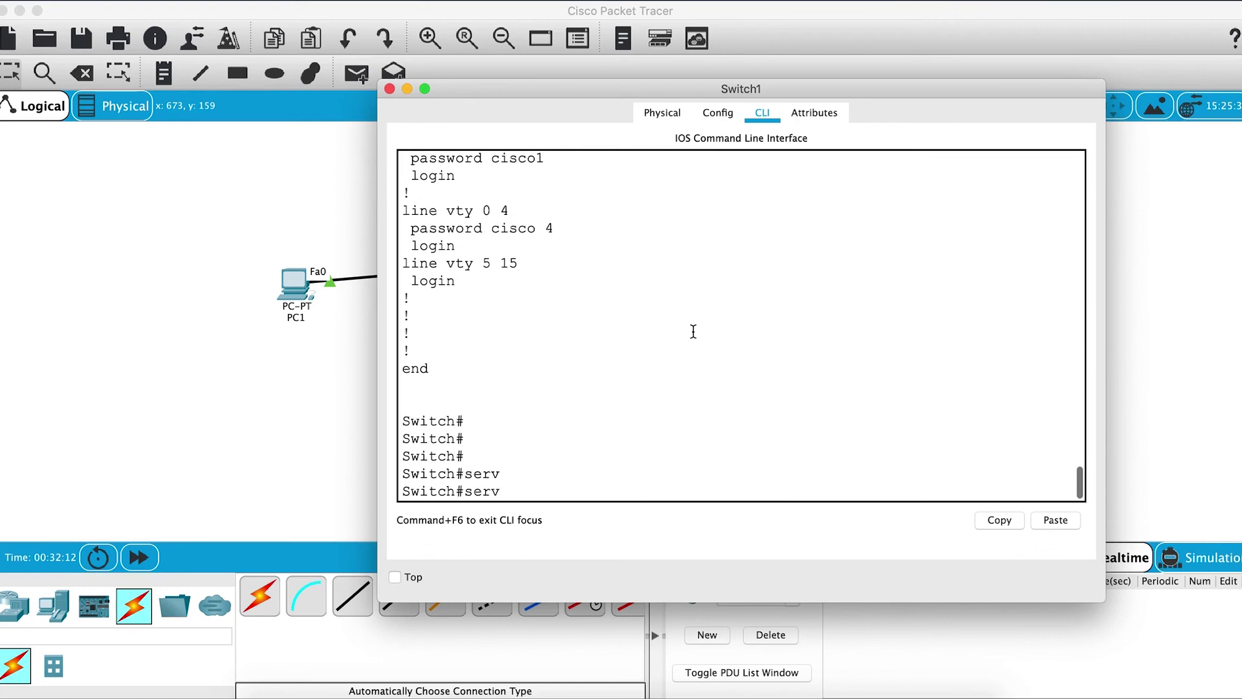
pyautogui.write('?')
pyautogui.press('BackSpace')
pyautogui.press('BackSpace')
pyautogui.press('BackSpace')
pyautogui.press('BackSpace')
pyautogui.write('conf')
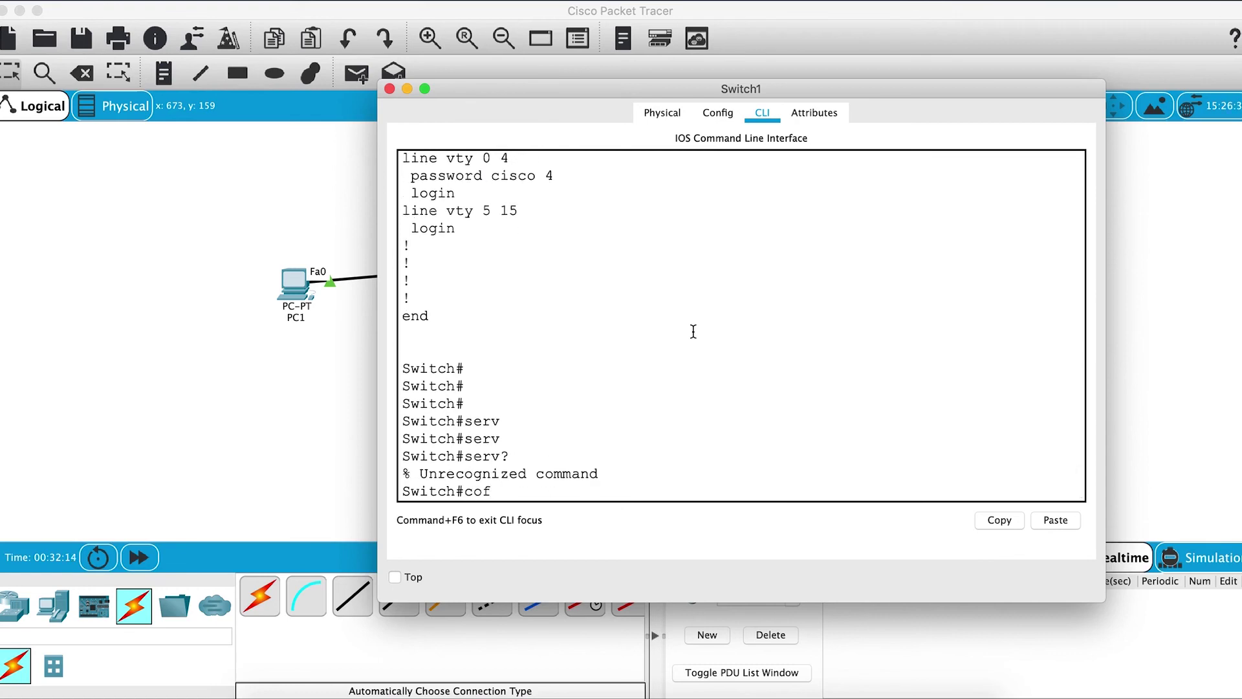
pyautogui.press('BackSpace')
pyautogui.press('BackSpace')
pyautogui.write('nfigure terminal')
pyautogui.press('Return')
pyautogui.press('Return')
pyautogui.press('Return')
pyautogui.press('Return')
# Enable service password-encryption on Switch1.
pyautogui.write('service pass')
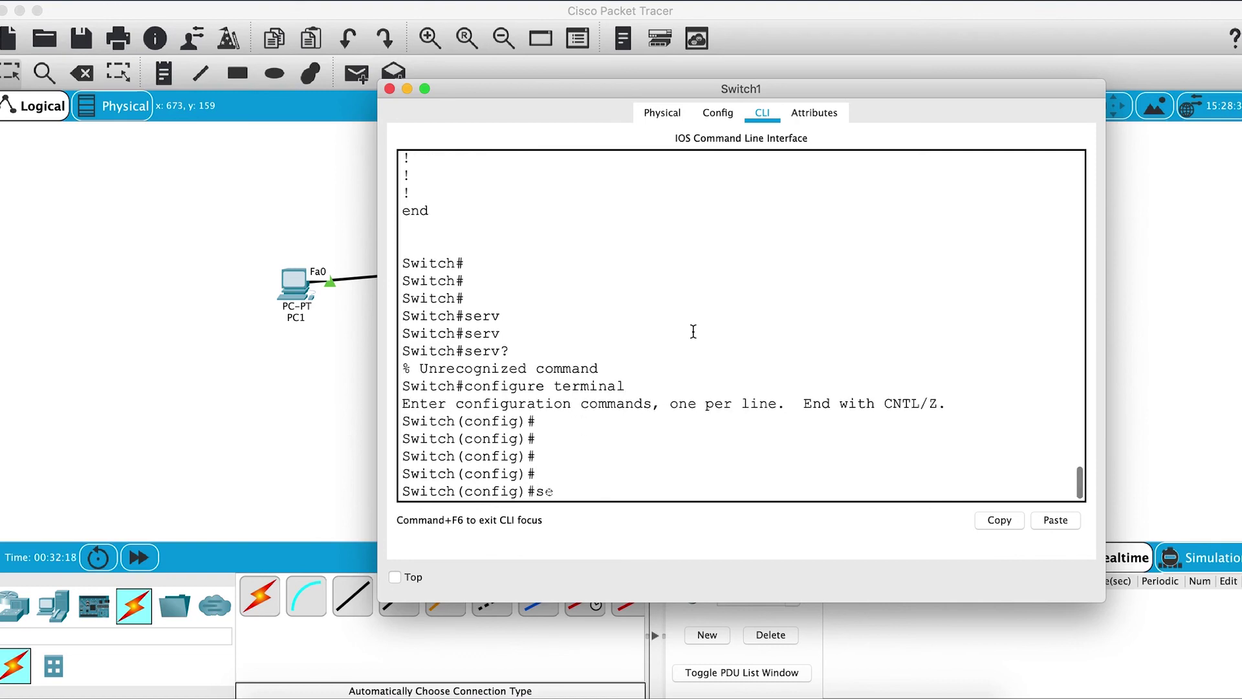
pyautogui.press('Tab')
pyautogui.write('pass')
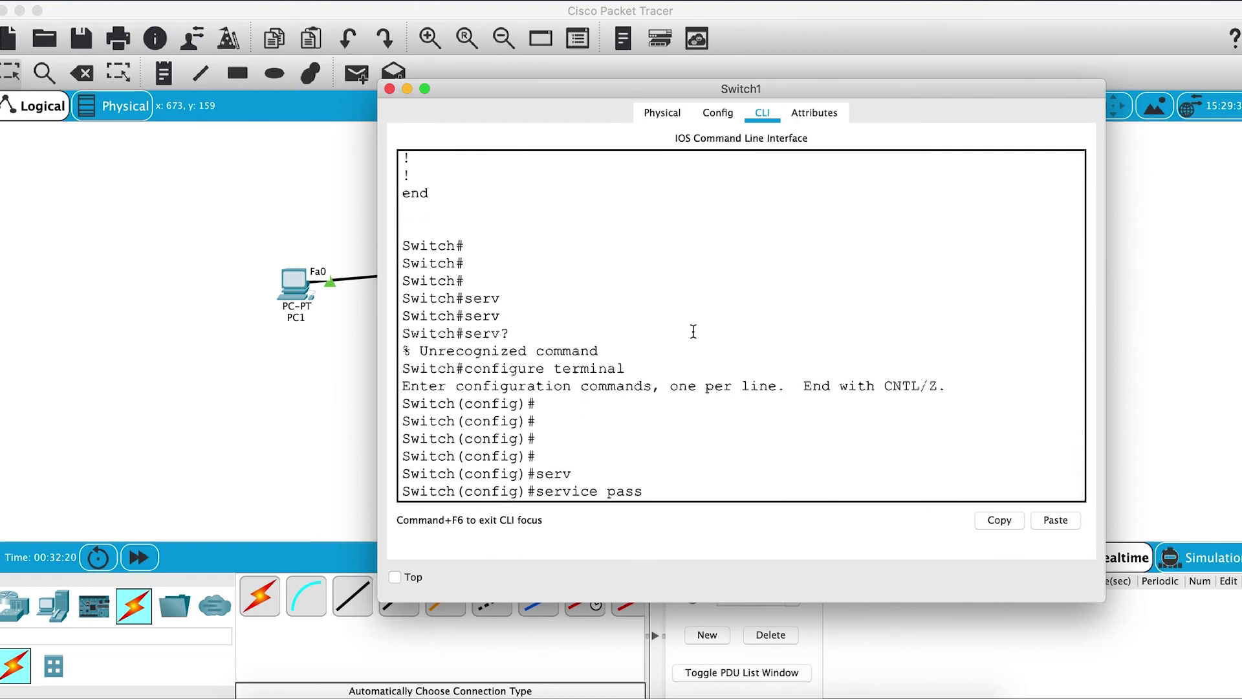
pyautogui.press('Tab')
pyautogui.moveTo(786, 490); pyautogui.dragTo(536, 492)
pyautogui.click(572, 490)
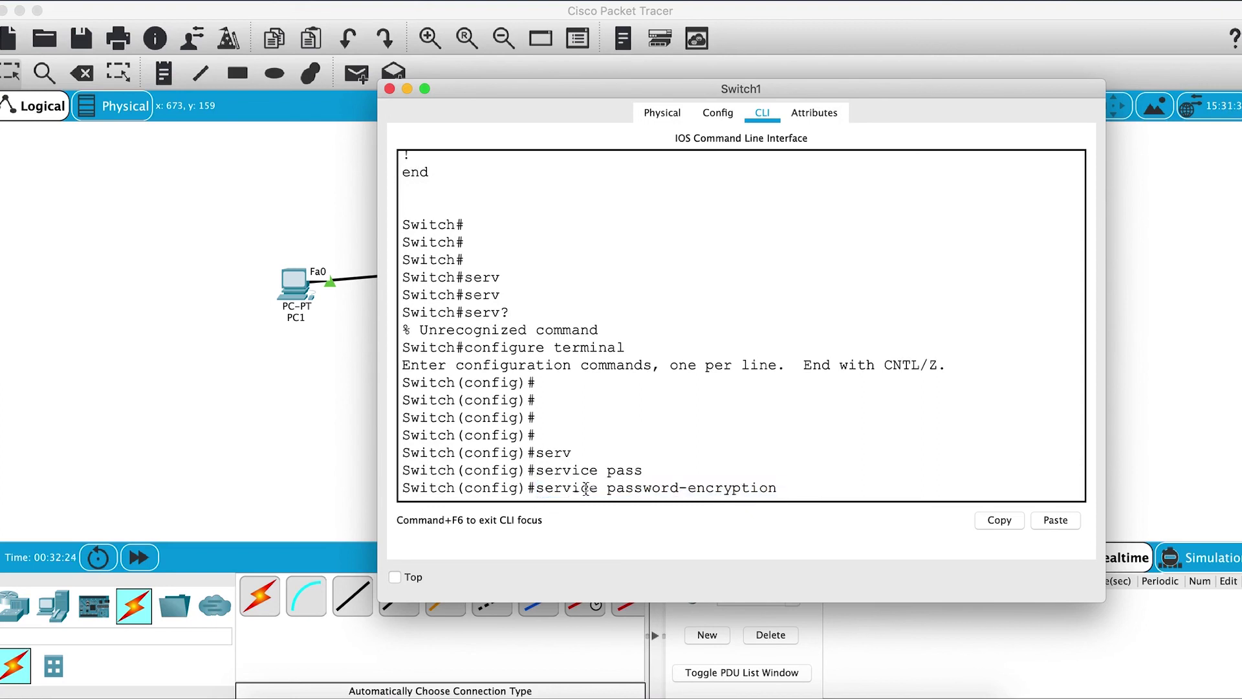
pyautogui.press('Return')
pyautogui.press('Return')
pyautogui.press('Return')
pyautogui.press('Return')
pyautogui.press('Return')
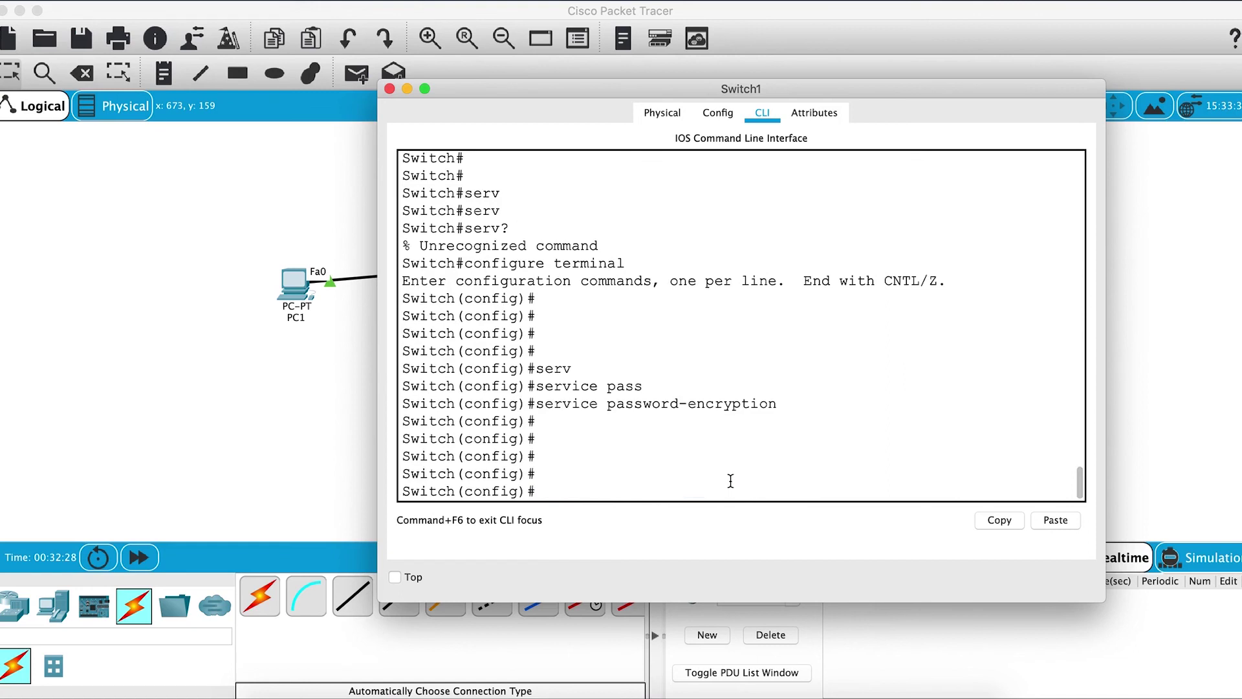
# Run do show running-config and check the enable, console and vty passwords are now type 7 encrypted.
pyautogui.write('do show running')
pyautogui.press('Return')
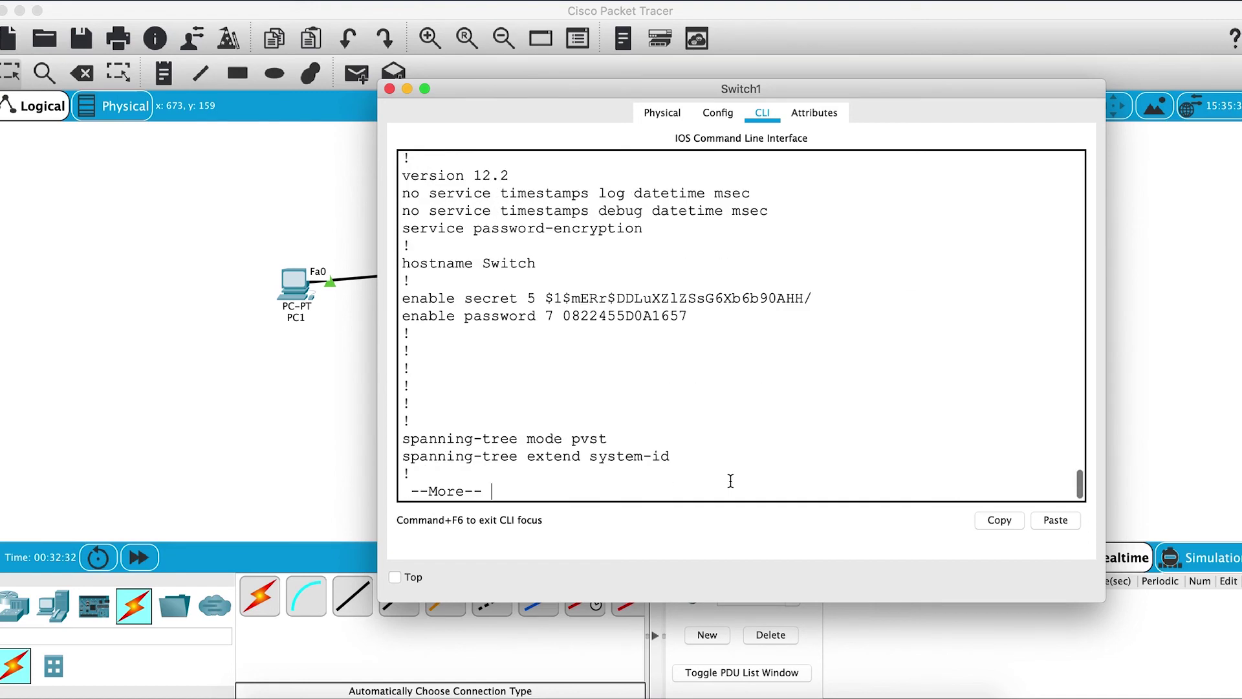
pyautogui.moveTo(547, 315); pyautogui.dragTo(669, 316)
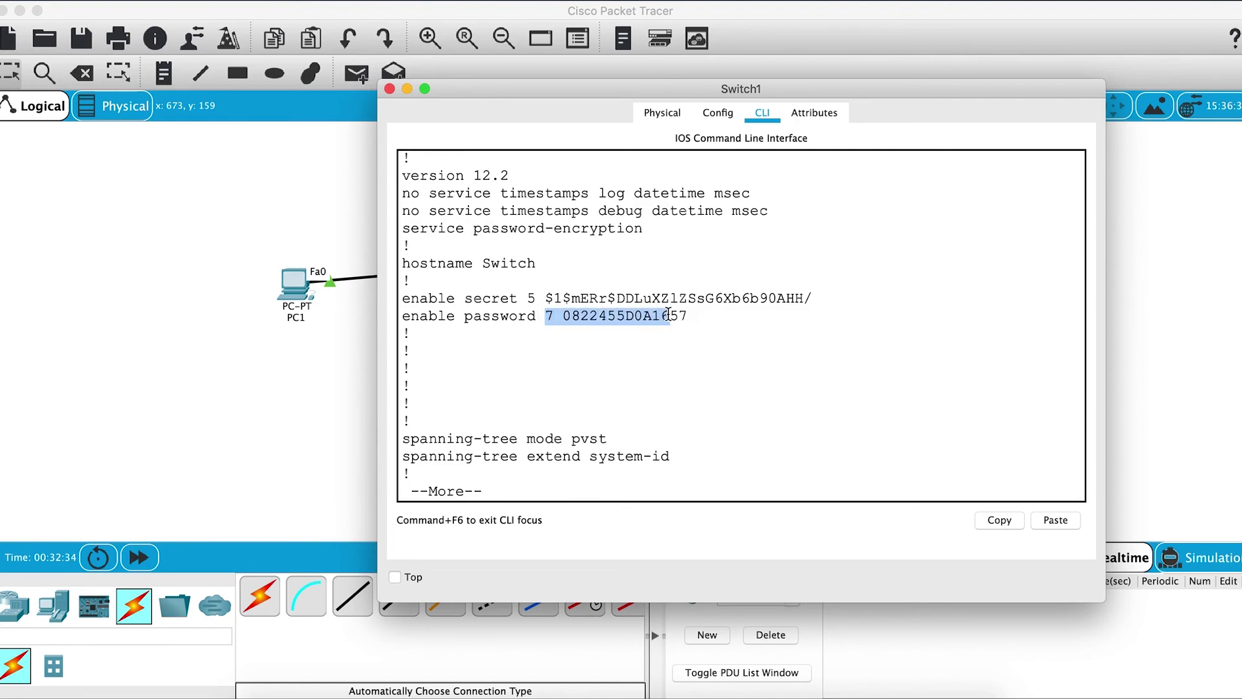
pyautogui.click(669, 315)
pyautogui.press('space')
pyautogui.press('space')
pyautogui.press('space')
pyautogui.moveTo(474, 228); pyautogui.dragTo(616, 228)
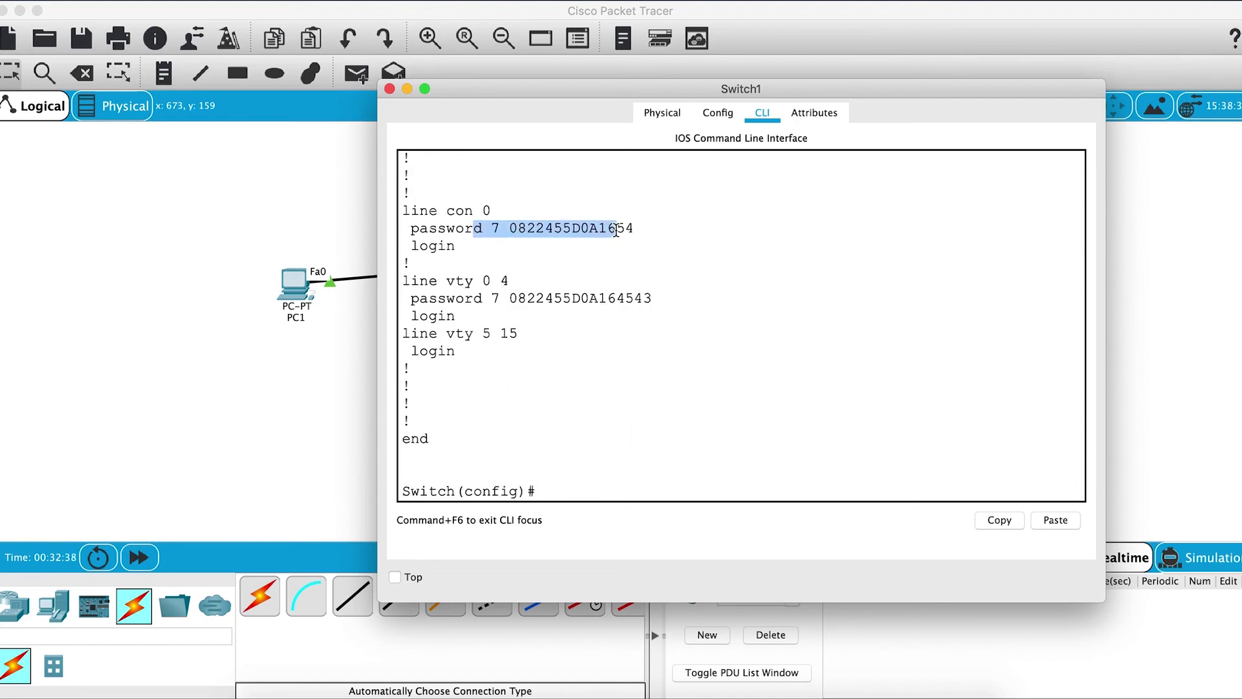
pyautogui.moveTo(491, 299); pyautogui.dragTo(640, 301)
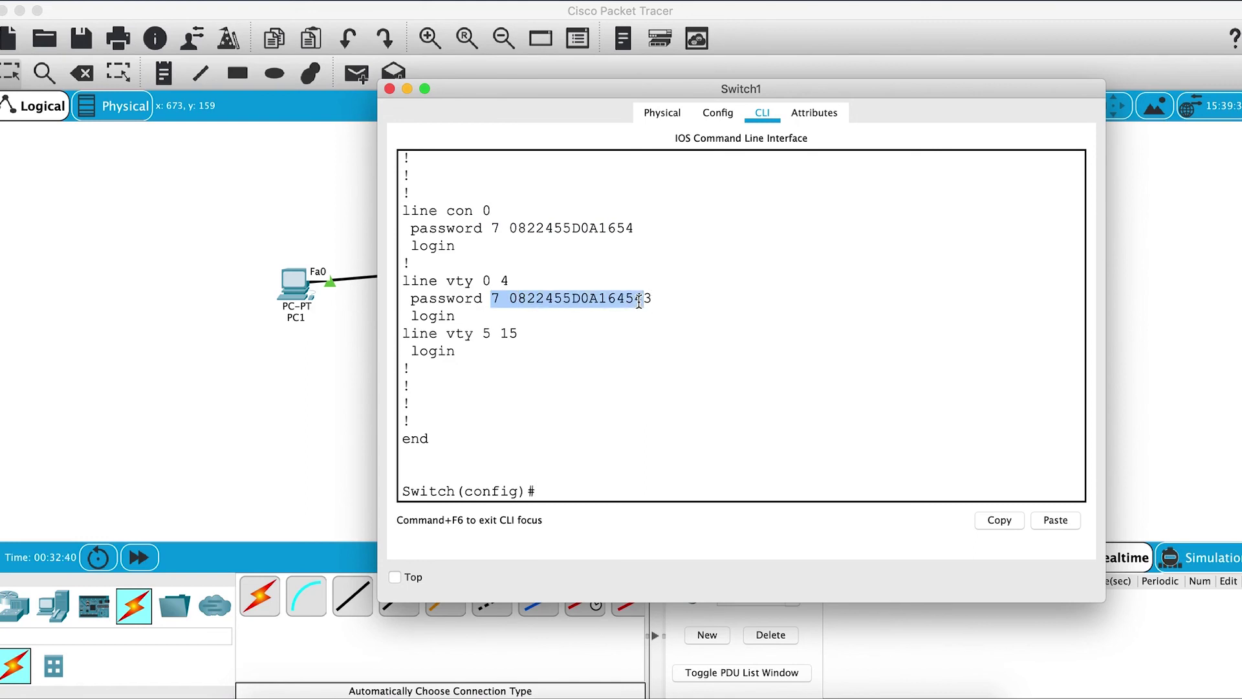